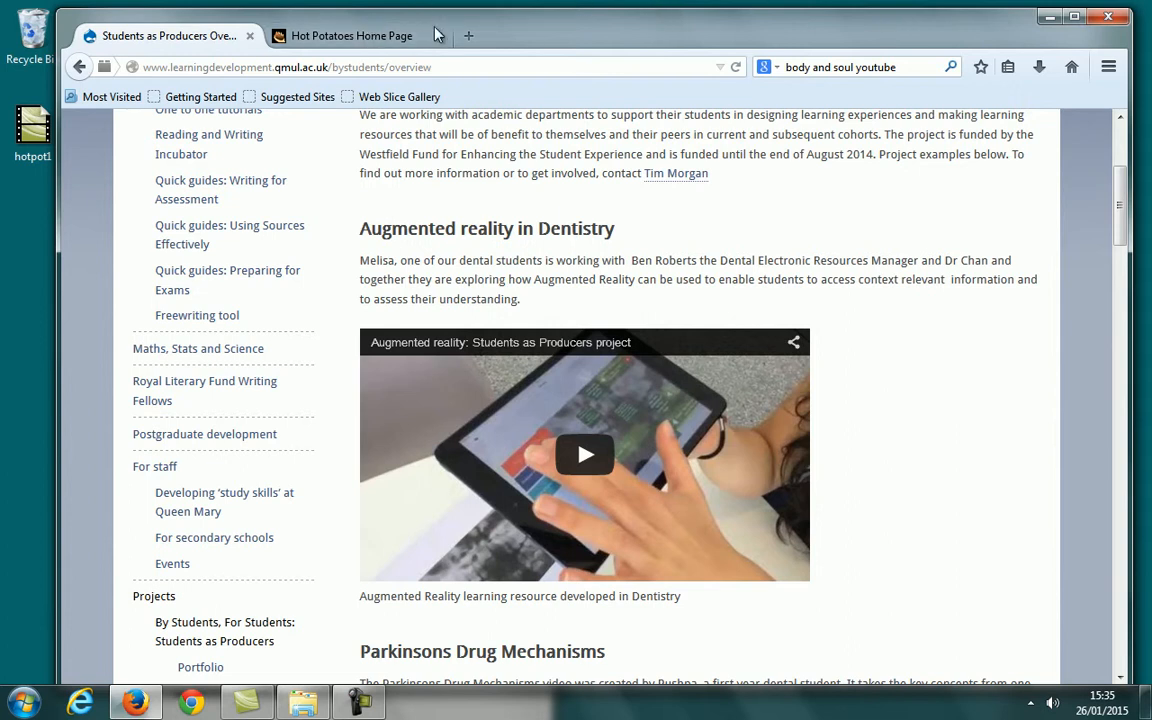
# - Switch to the Hot Potatoes home page and review its description and Downloads section
pyautogui.click(382, 44)
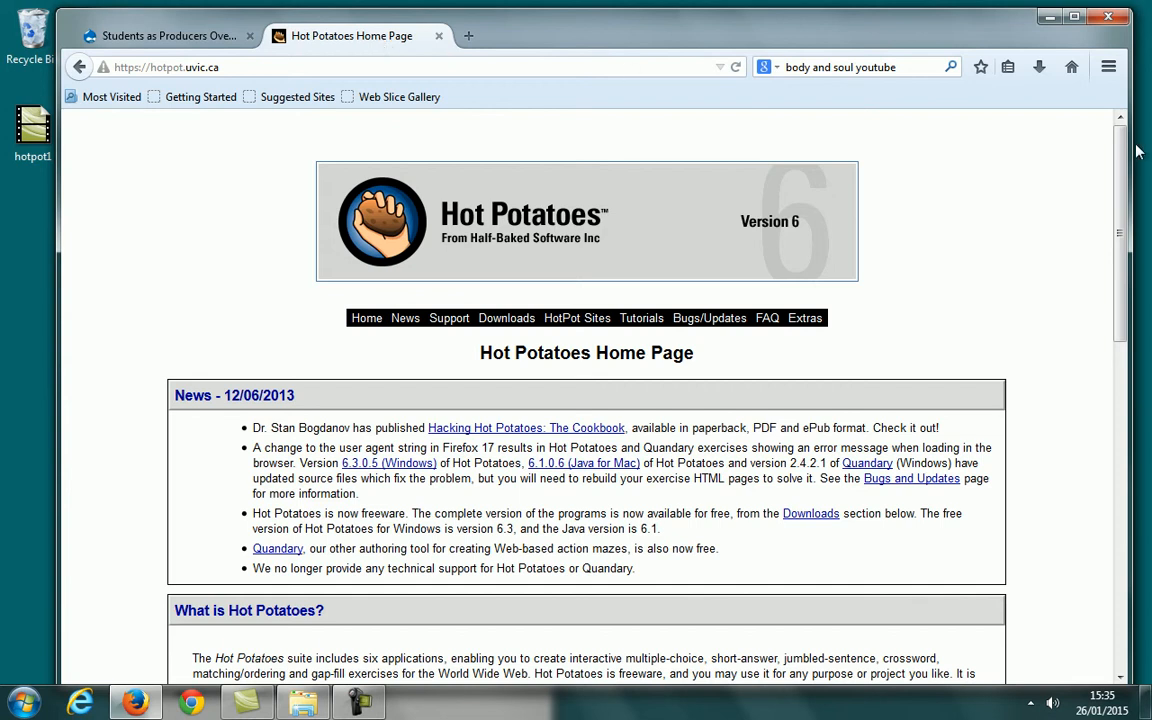
pyautogui.moveTo(1122, 167); pyautogui.dragTo(1122, 286)
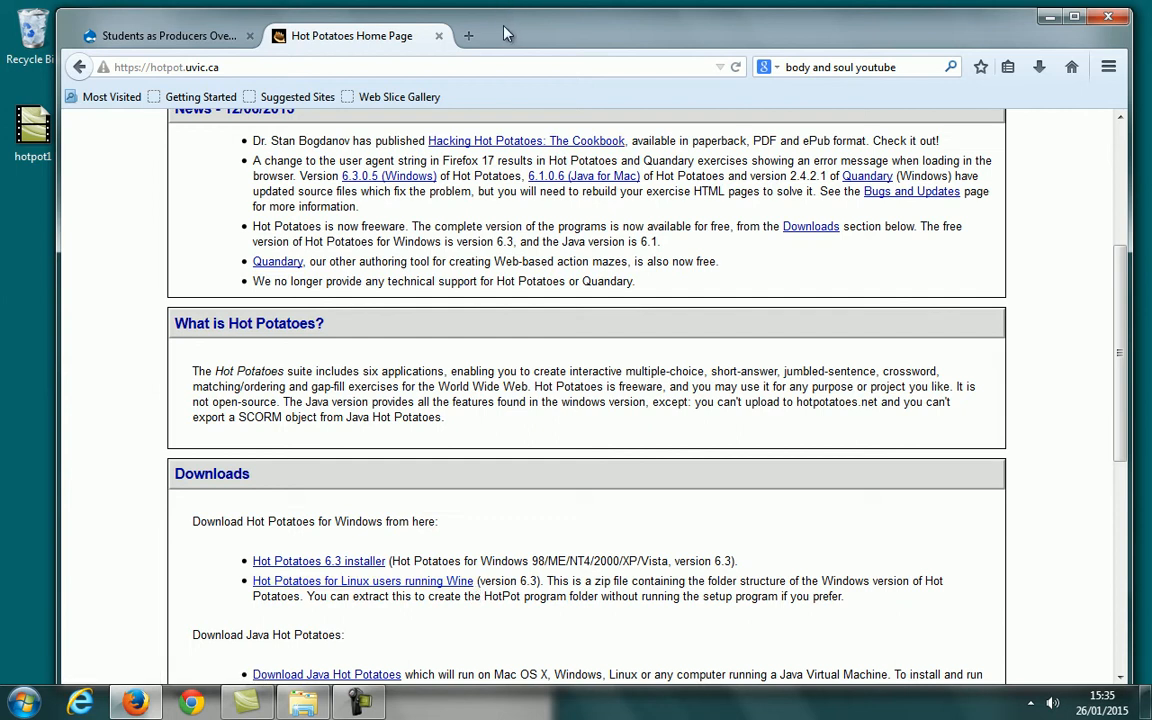
# - Launch HotPot from the hotpotatoes6 folder and open a new JCloze fill-in-the-blanks exercise
pyautogui.moveTo(507, 35); pyautogui.dragTo(686, 44)
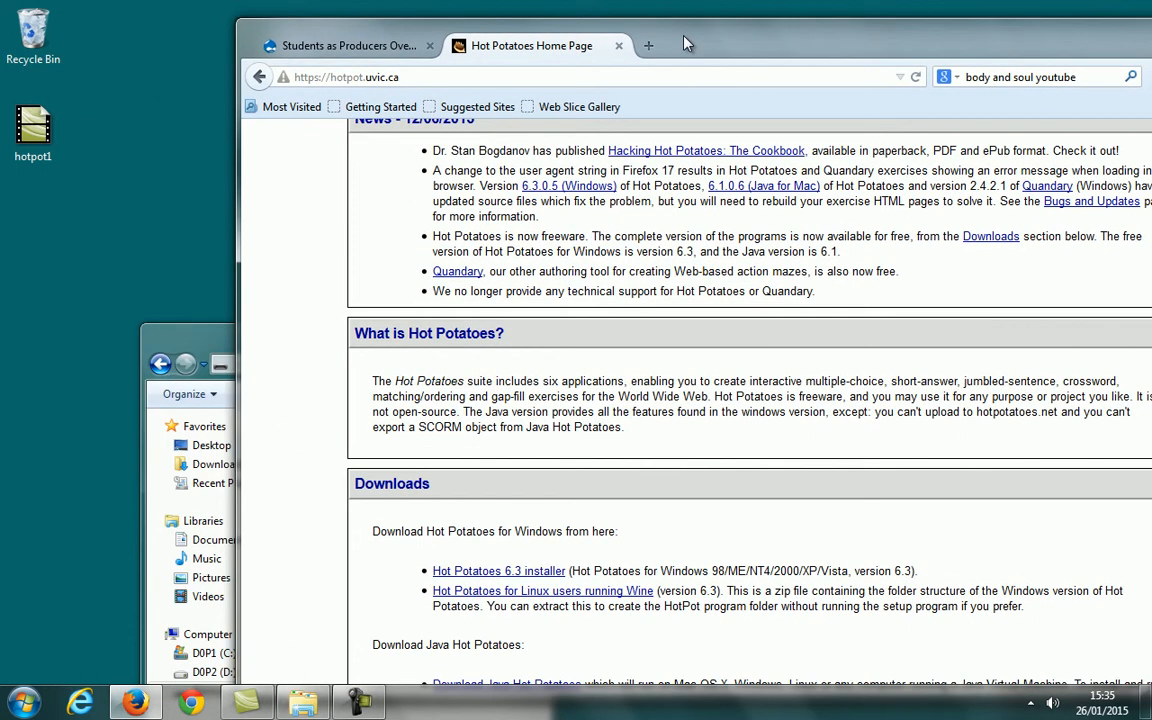
pyautogui.click(222, 341)
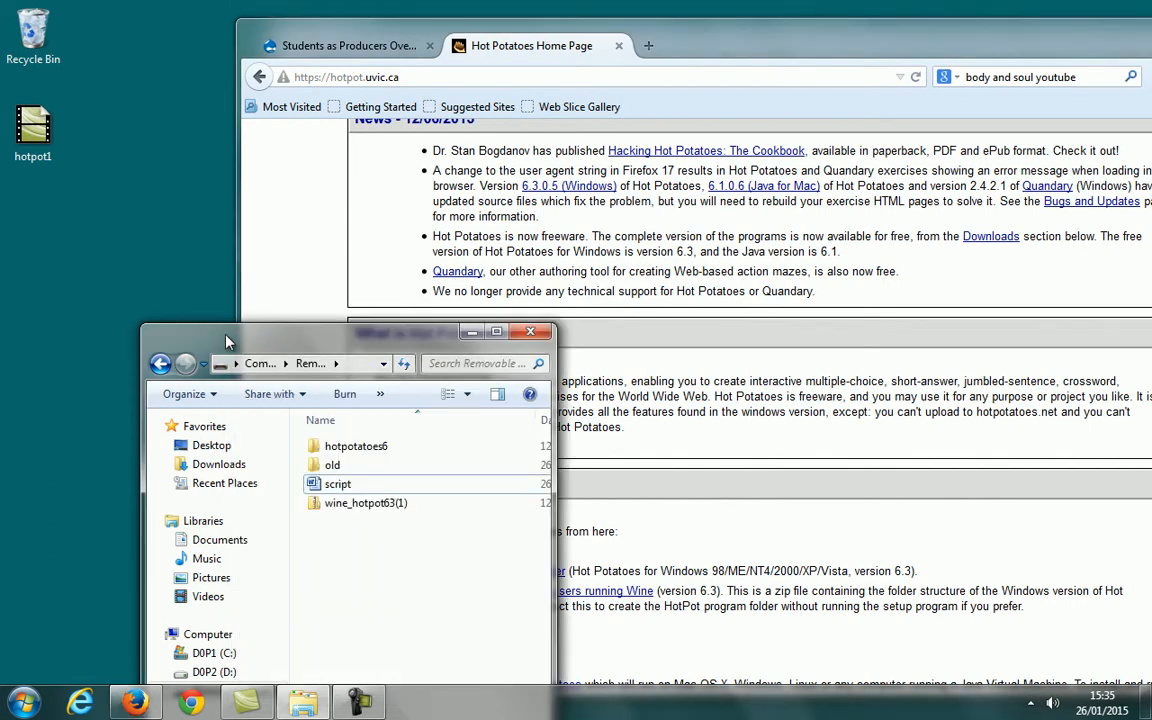
pyautogui.doubleClick(316, 448)
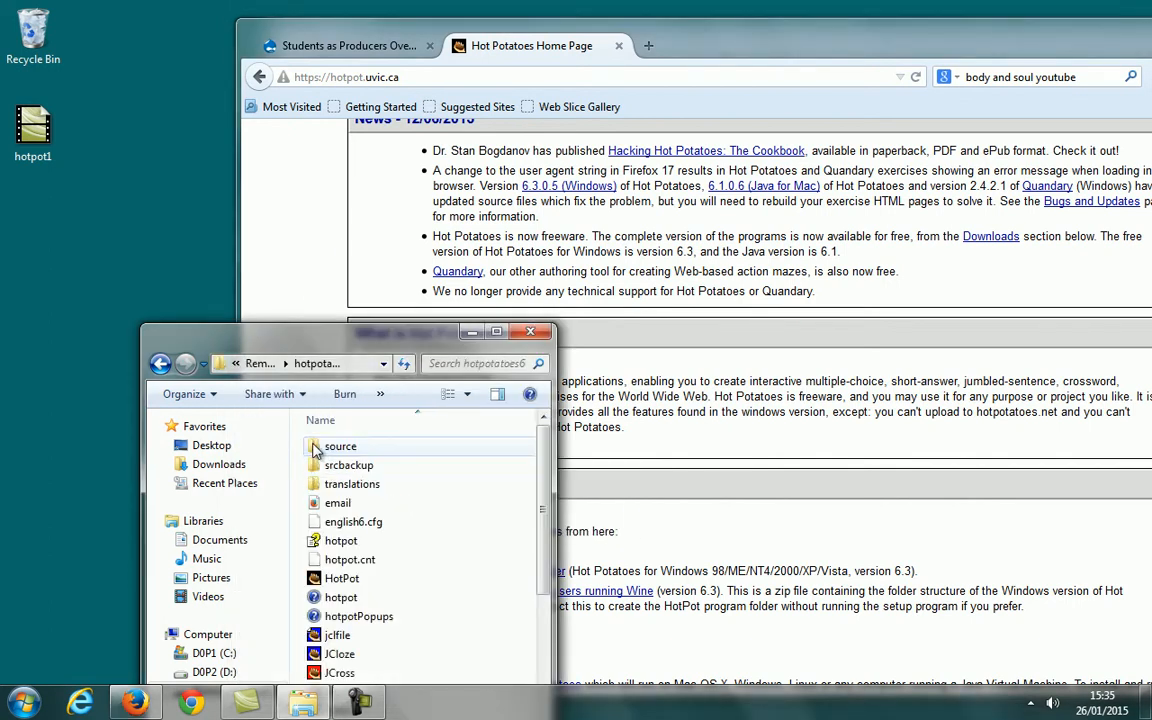
pyautogui.doubleClick(342, 582)
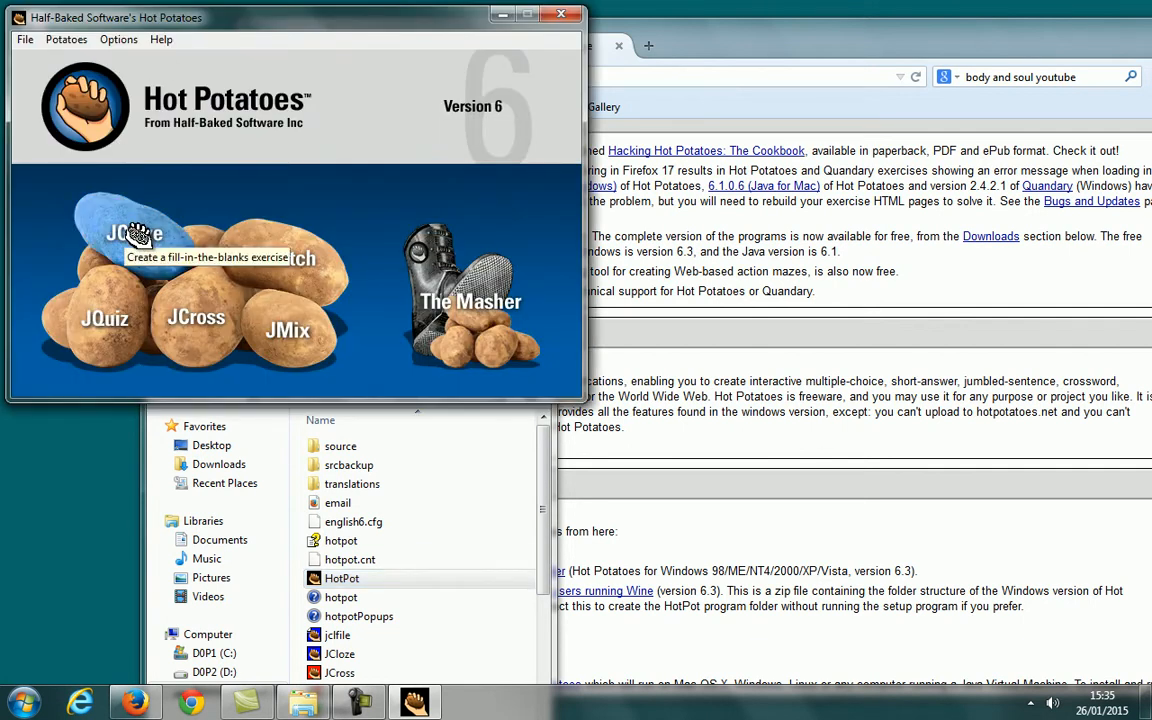
pyautogui.click(136, 232)
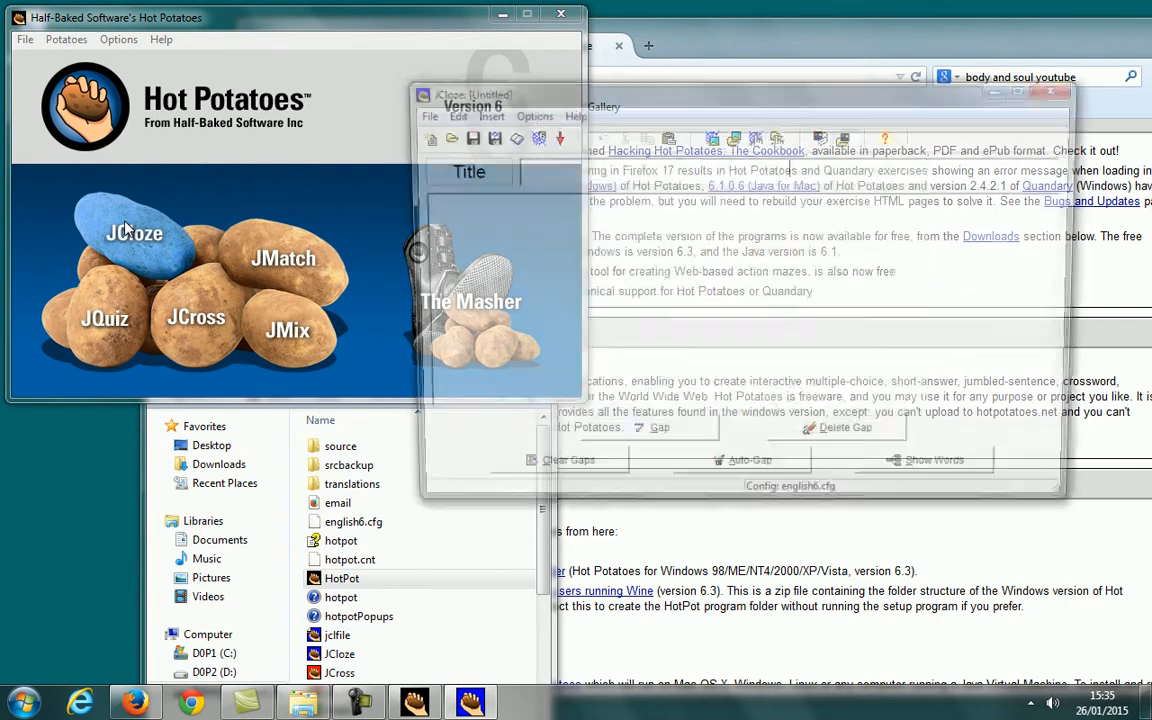
pyautogui.moveTo(874, 100); pyautogui.dragTo(640, 110)
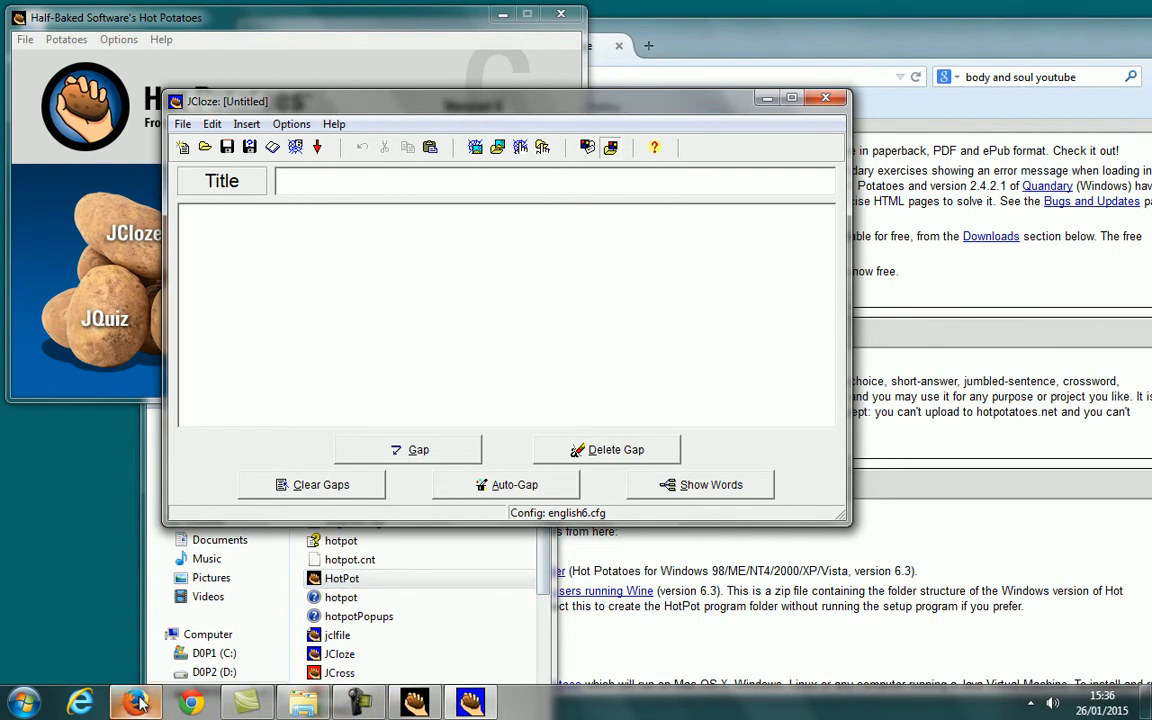
# - Open the script document from the removable disk and copy the paragraph beginning "When I put the iPad over the radiograph"
pyautogui.click(305, 706)
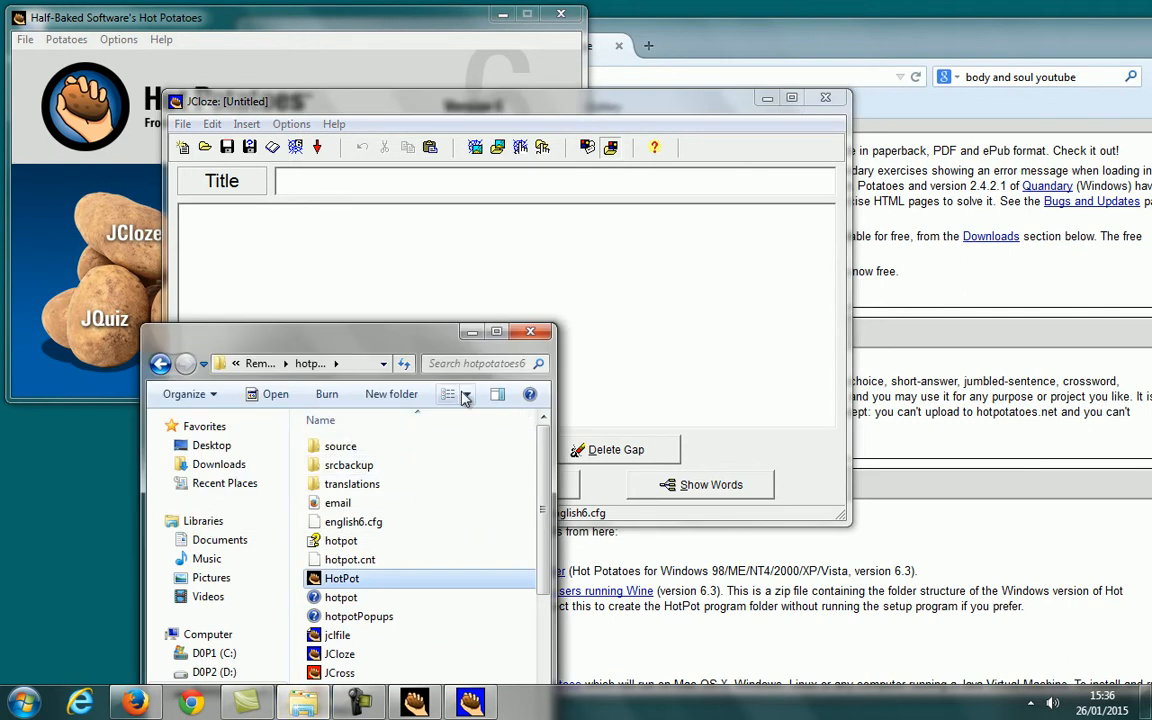
pyautogui.click(160, 363)
pyautogui.doubleClick(332, 484)
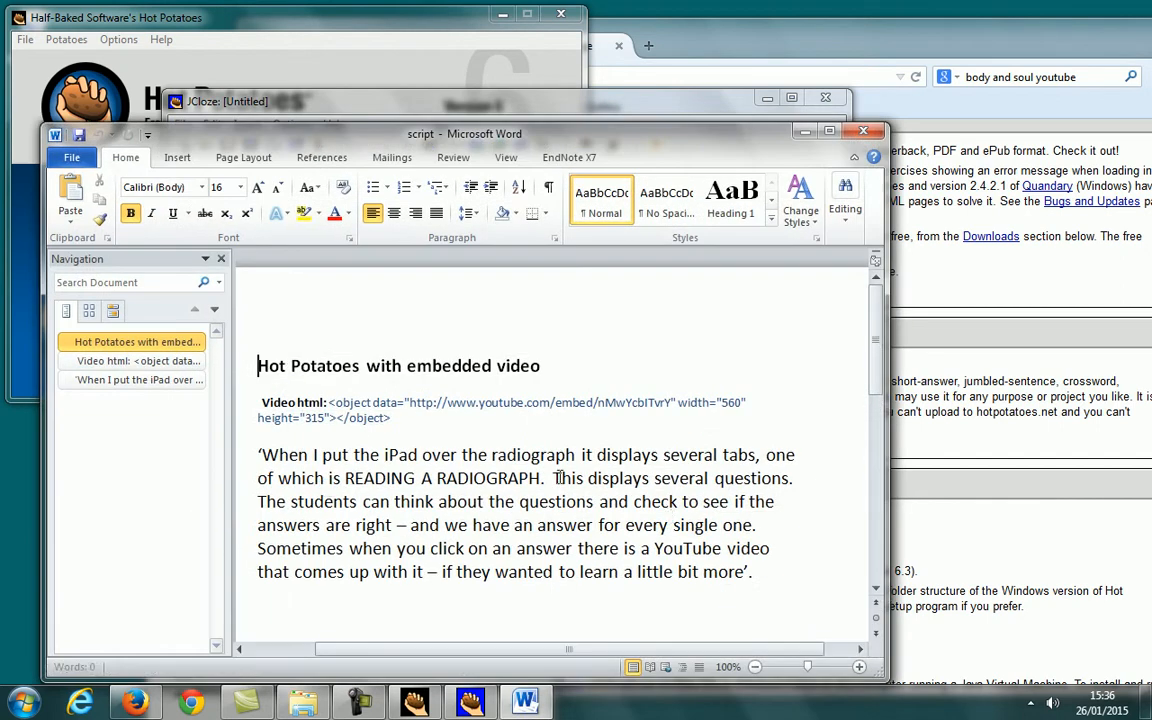
pyautogui.moveTo(764, 578); pyautogui.dragTo(234, 411)
pyautogui.hotkey('ctrl', 'c')
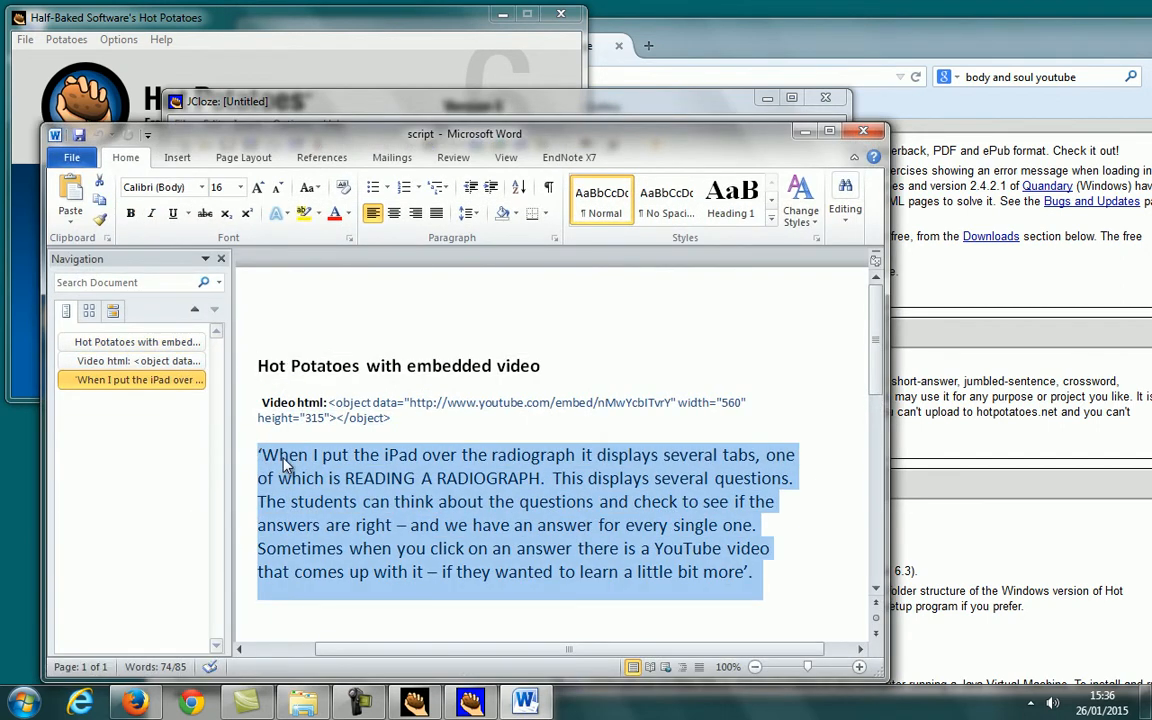
# - Paste the copied paragraph as the gap-fill text of the JCloze exercise
pyautogui.moveTo(381, 132); pyautogui.dragTo(828, 260)
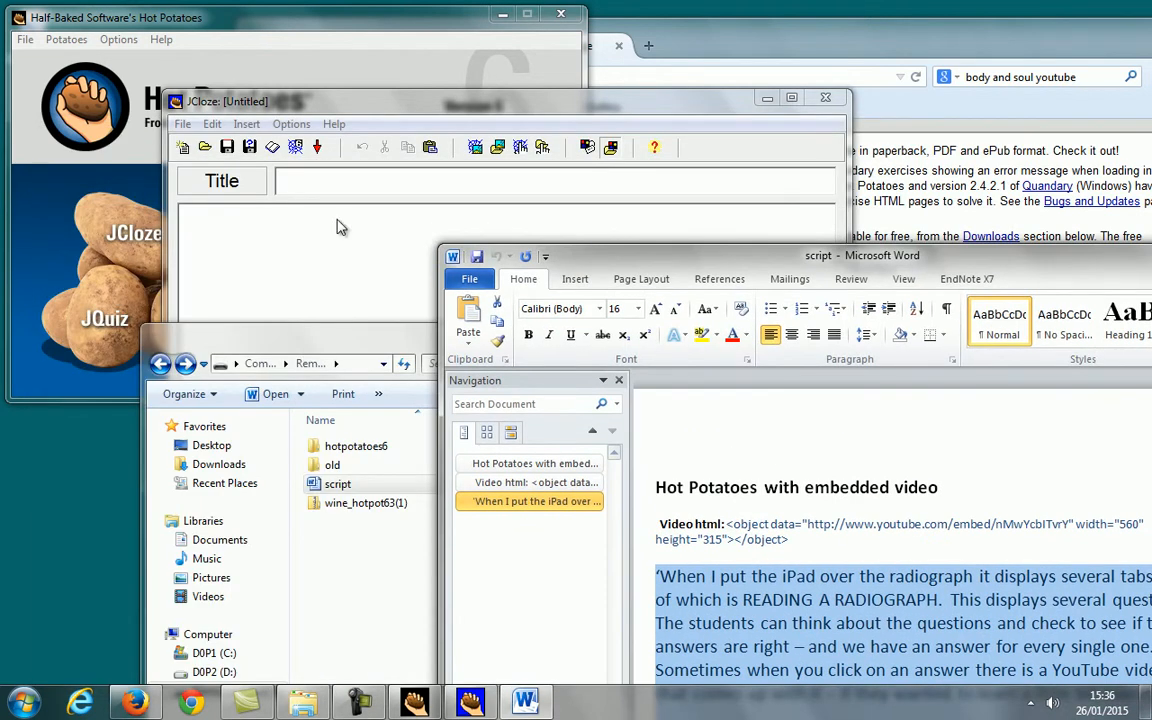
pyautogui.click(277, 225)
pyautogui.click(634, 413)
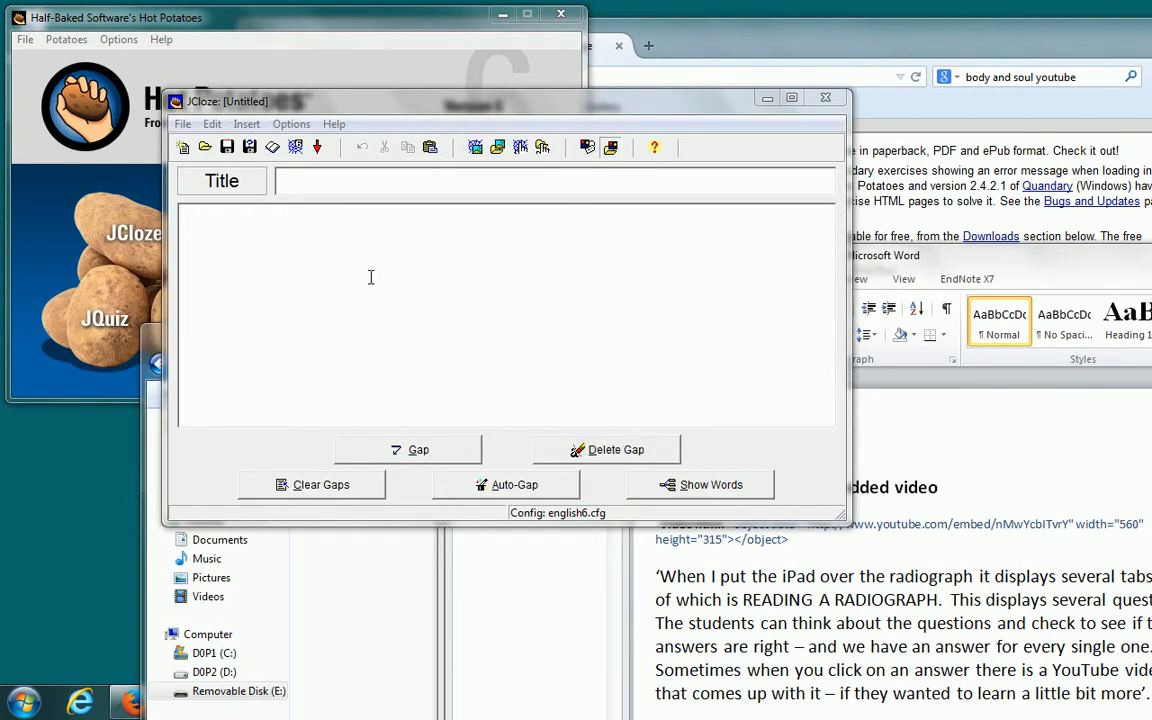
pyautogui.hotkey('ctrl', 'v')
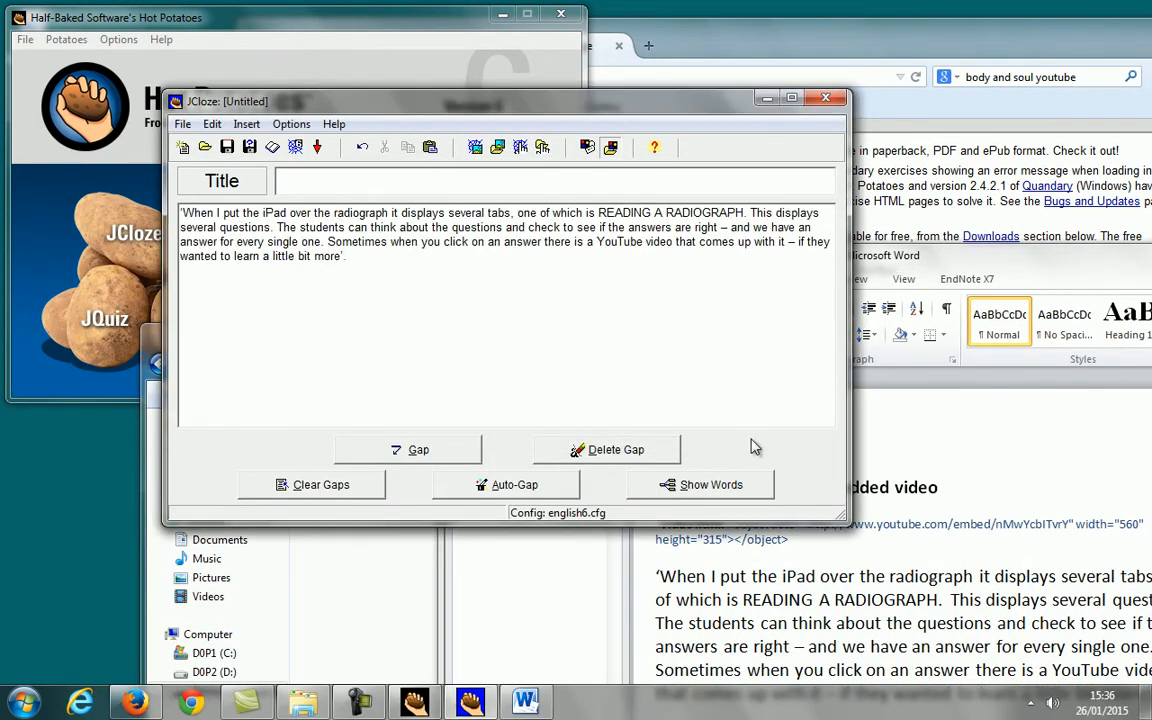
pyautogui.click(1022, 486)
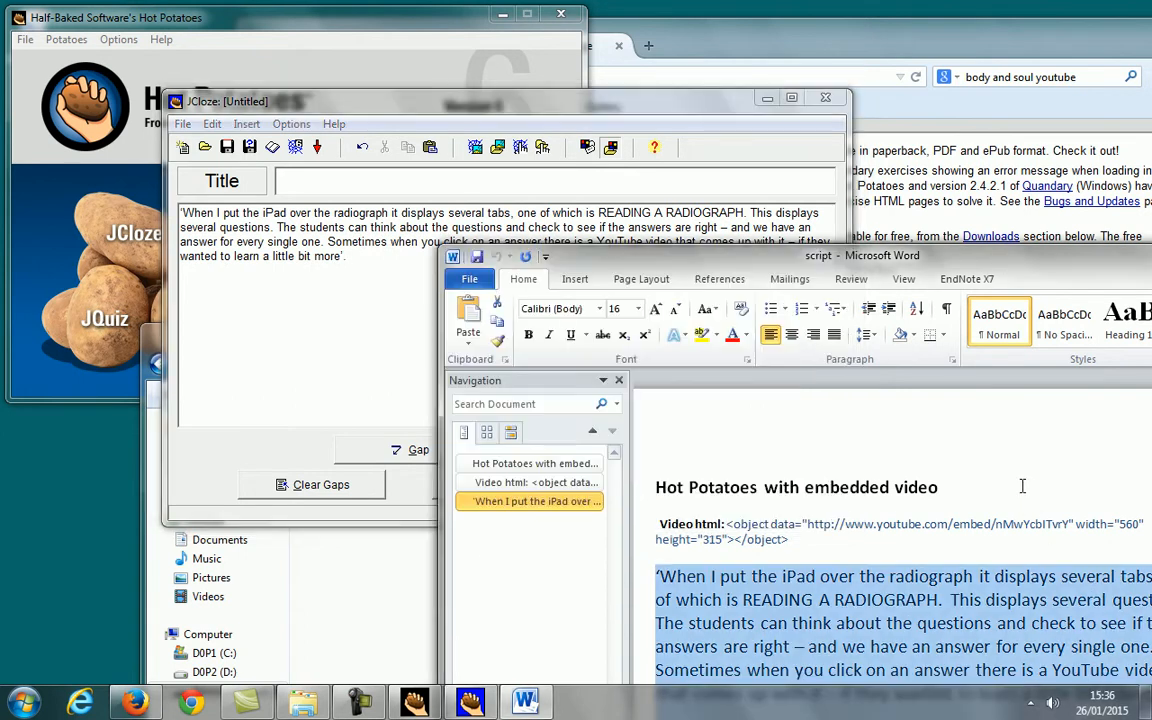
pyautogui.moveTo(940, 487); pyautogui.dragTo(610, 455)
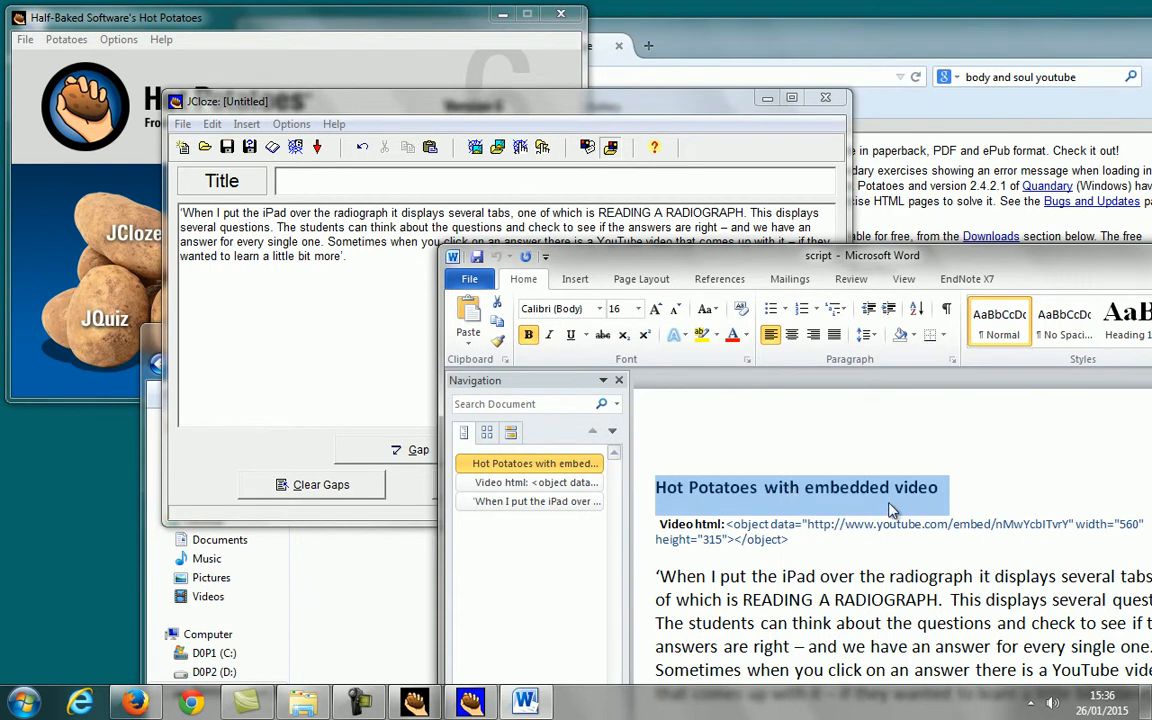
pyautogui.click(517, 182)
# - Copy READING A RADIOGRAPH from the script paragraph and paste it as the title of the JCloze exercise
pyautogui.moveTo(685, 110); pyautogui.dragTo(592, 97)
pyautogui.click(773, 599)
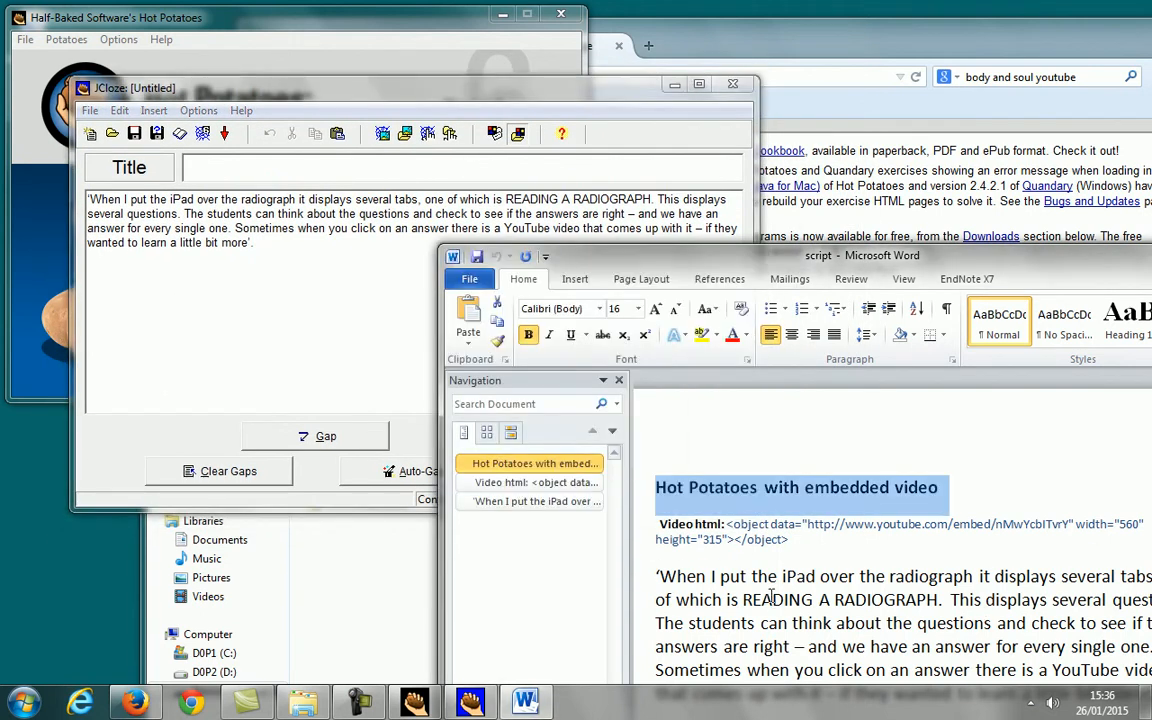
pyautogui.moveTo(743, 600); pyautogui.dragTo(938, 600)
pyautogui.hotkey('ctrl', 'c')
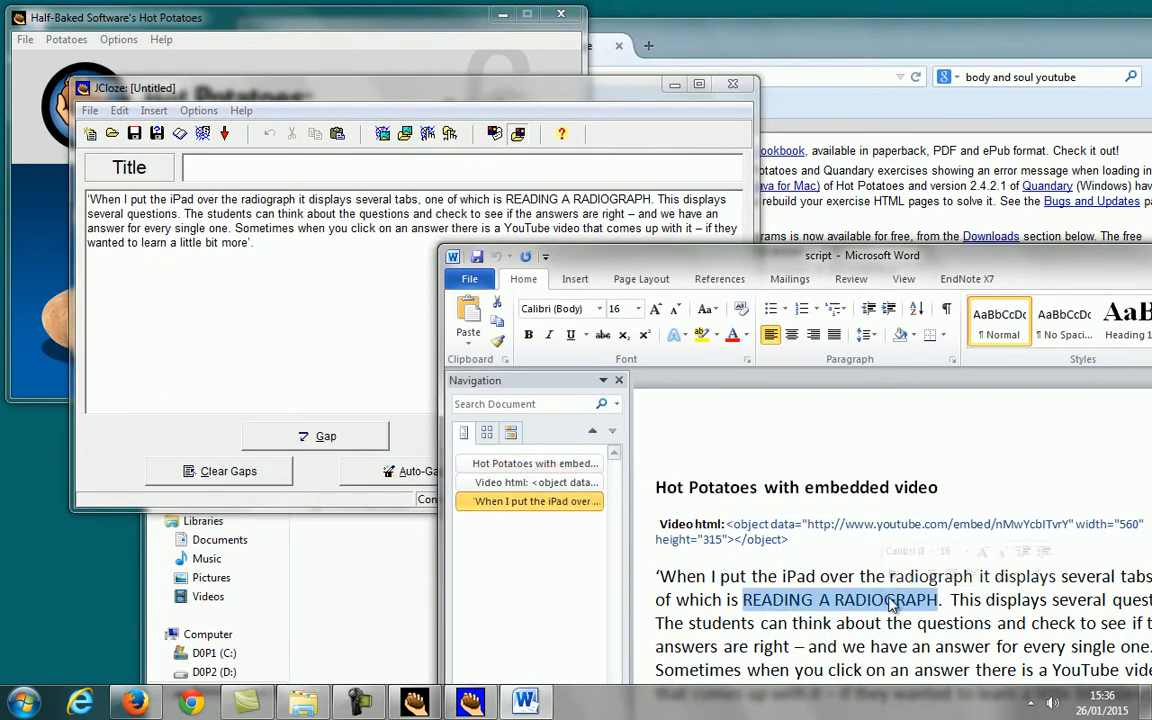
pyautogui.click(423, 163)
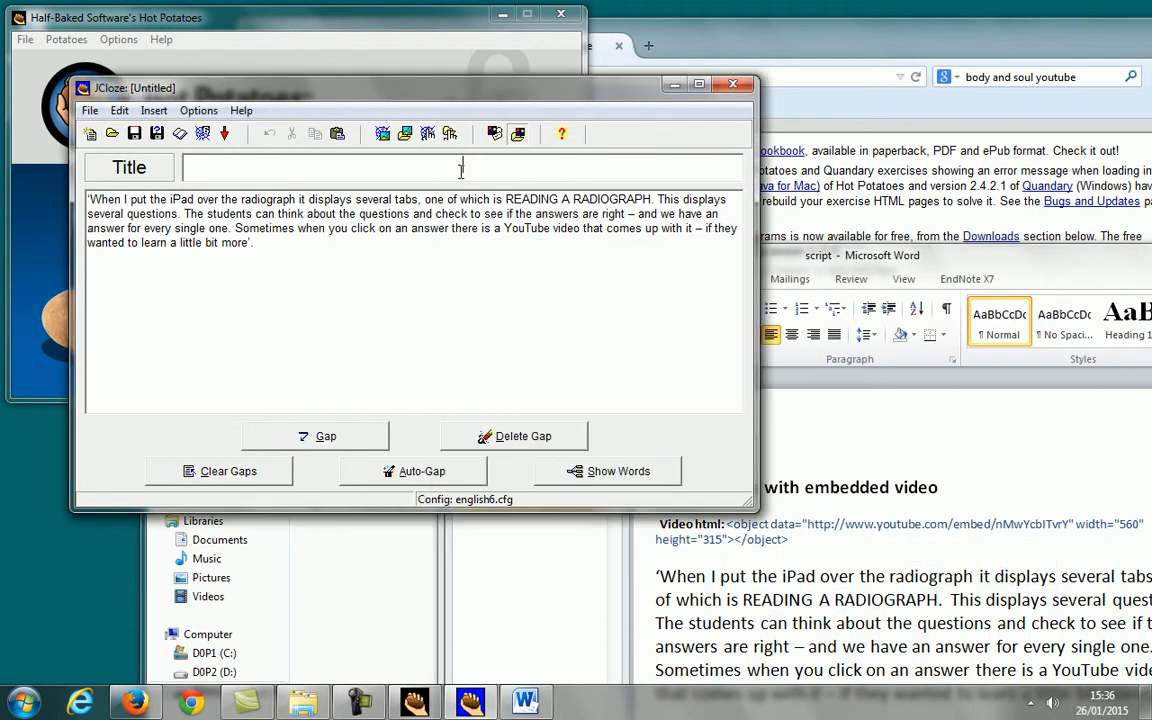
pyautogui.hotkey('ctrl', 'v')
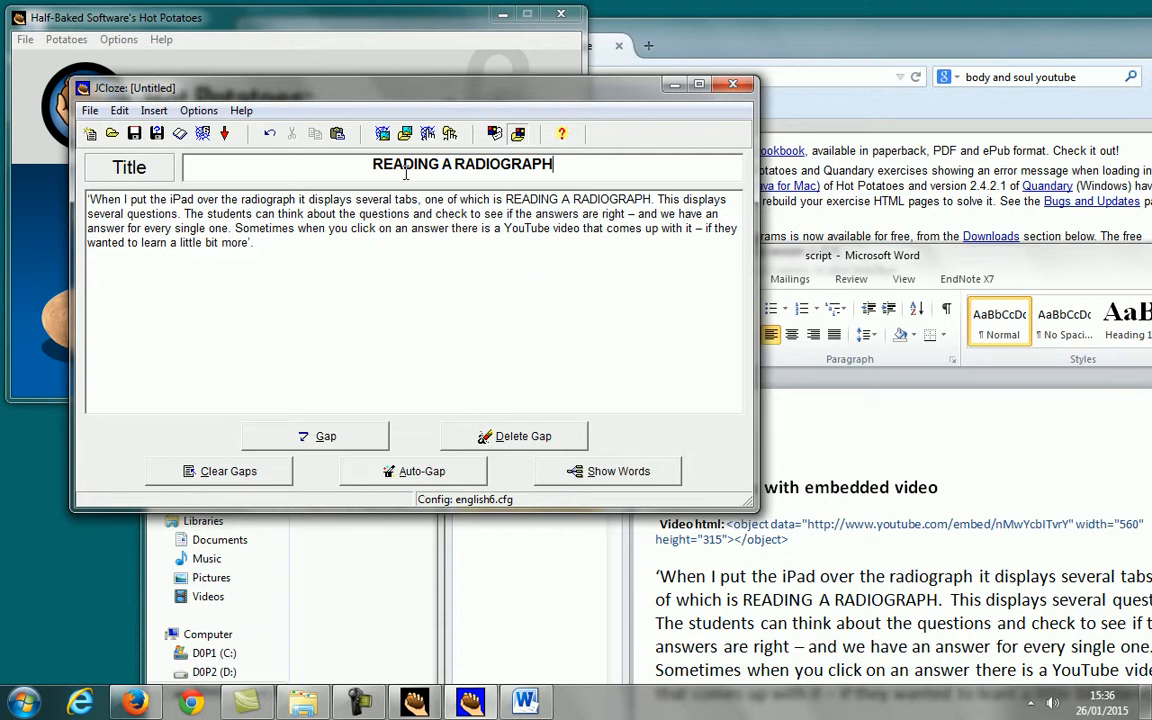
# - Examine the video's HTML object code in the script document, highlighting the whole code and its YouTube embed address
pyautogui.click(924, 545)
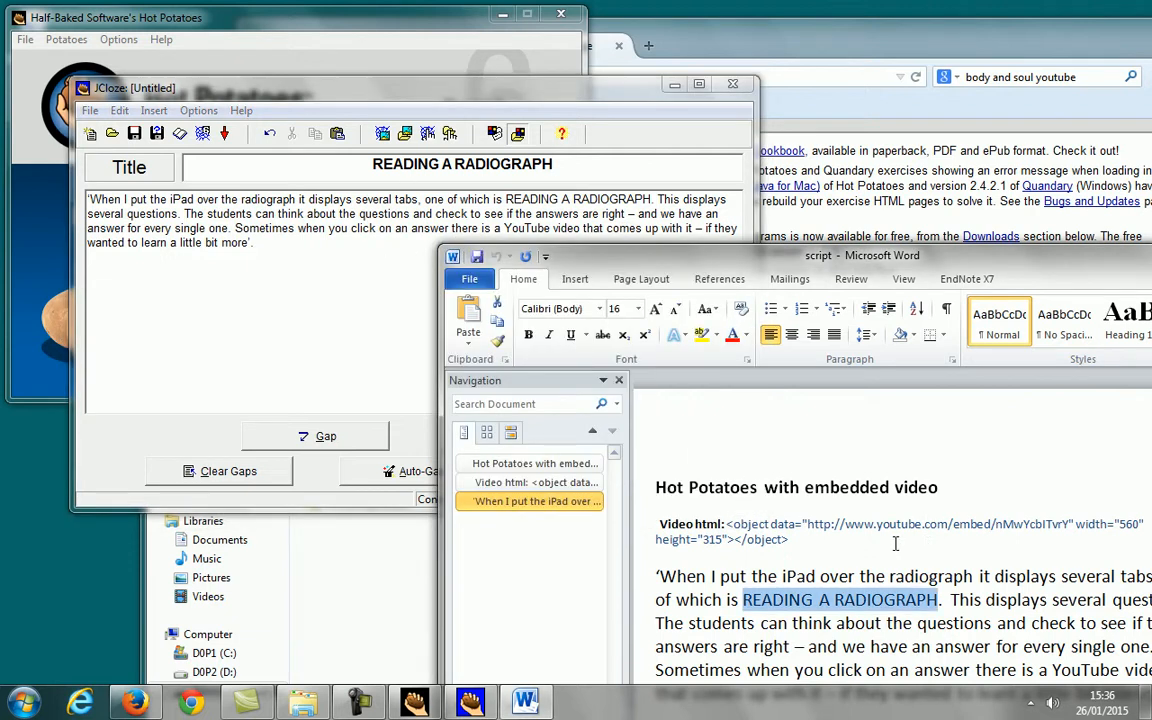
pyautogui.moveTo(790, 541); pyautogui.dragTo(725, 524)
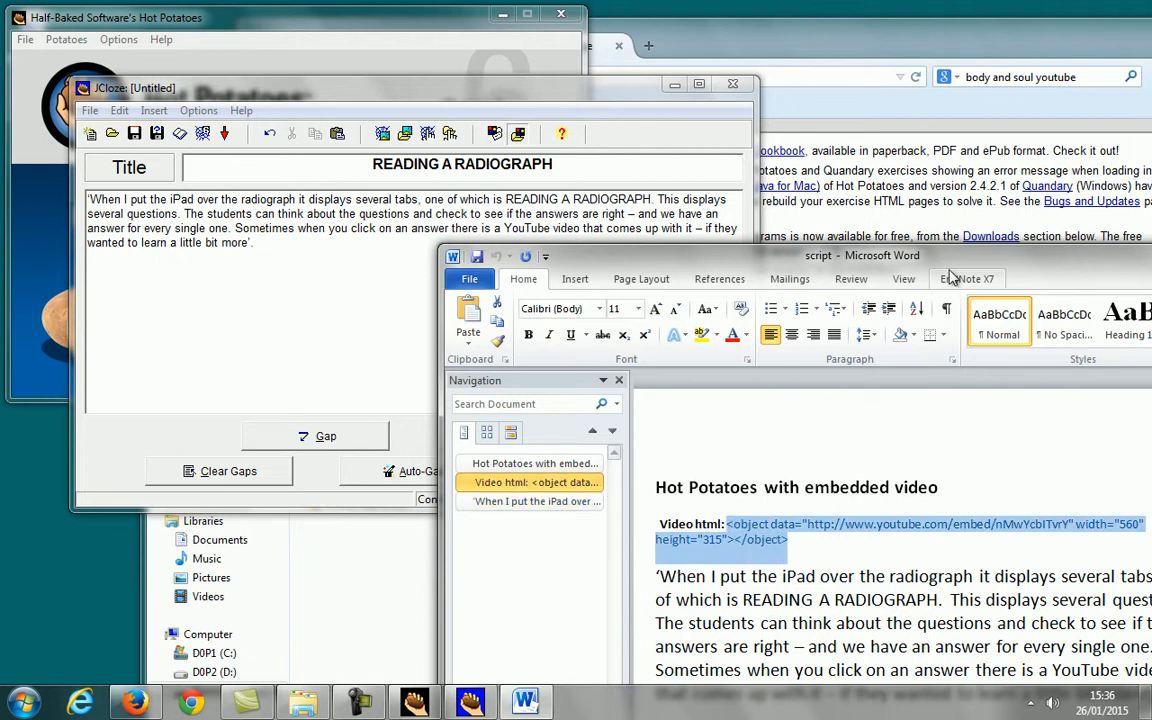
pyautogui.moveTo(952, 265); pyautogui.dragTo(777, 188)
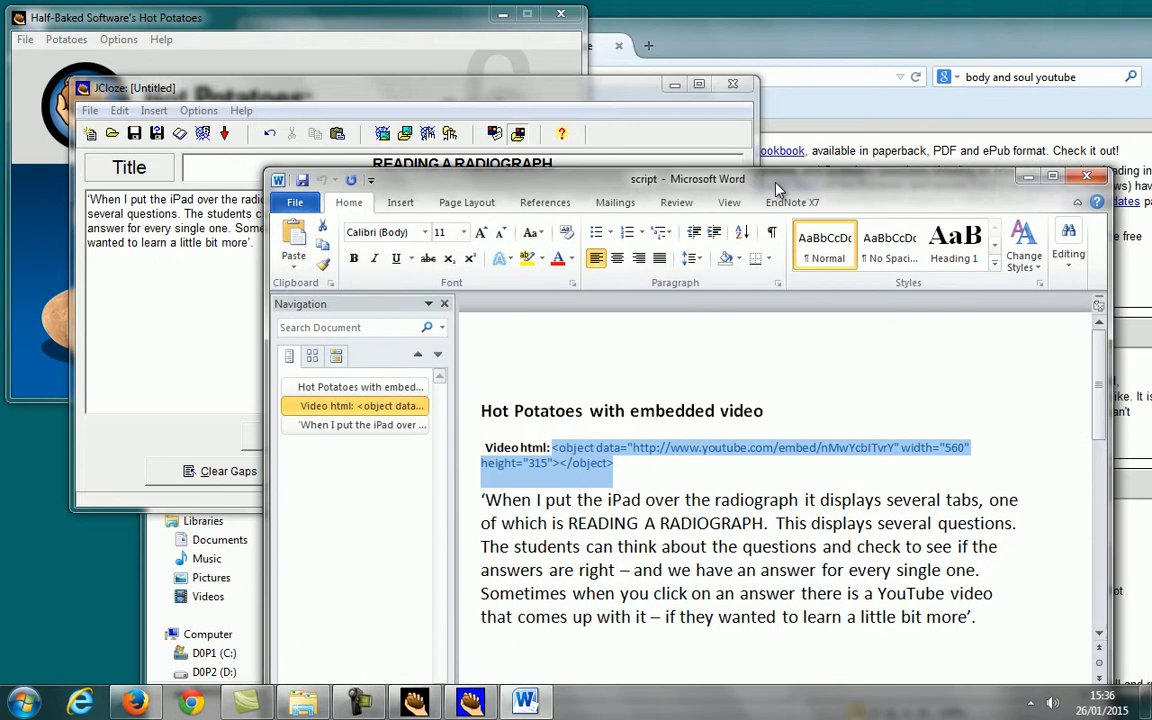
pyautogui.click(620, 468)
pyautogui.moveTo(618, 466); pyautogui.dragTo(556, 453)
pyautogui.click(641, 449)
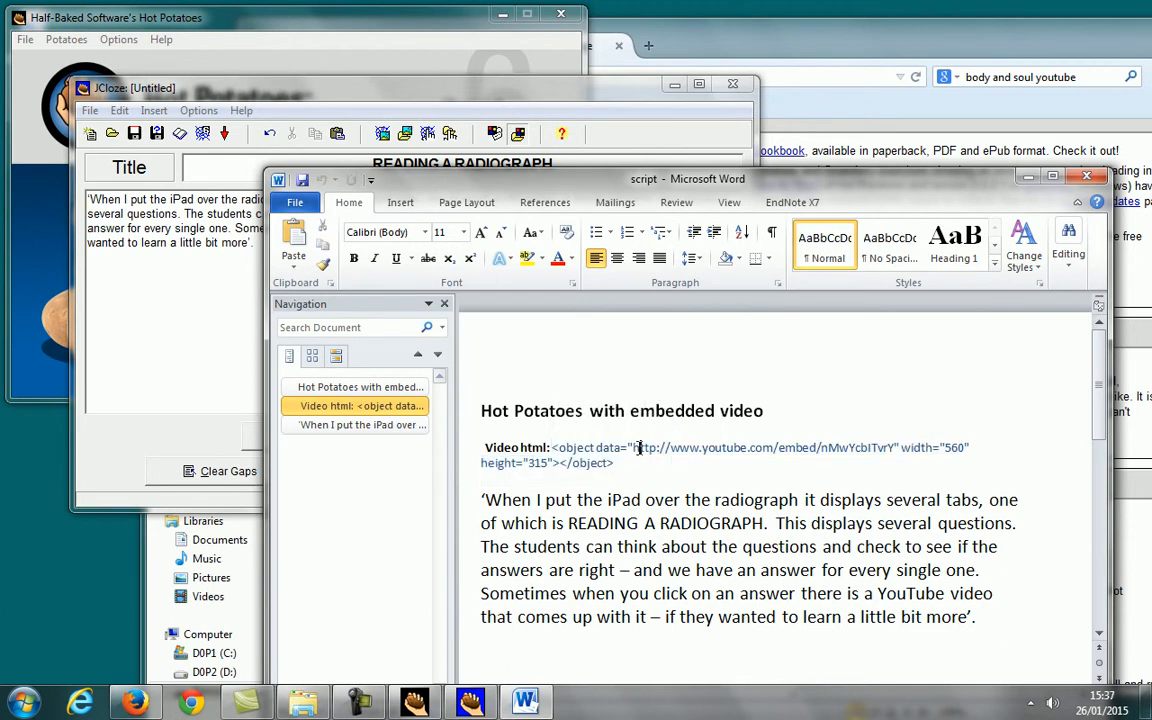
pyautogui.moveTo(633, 449); pyautogui.dragTo(882, 452)
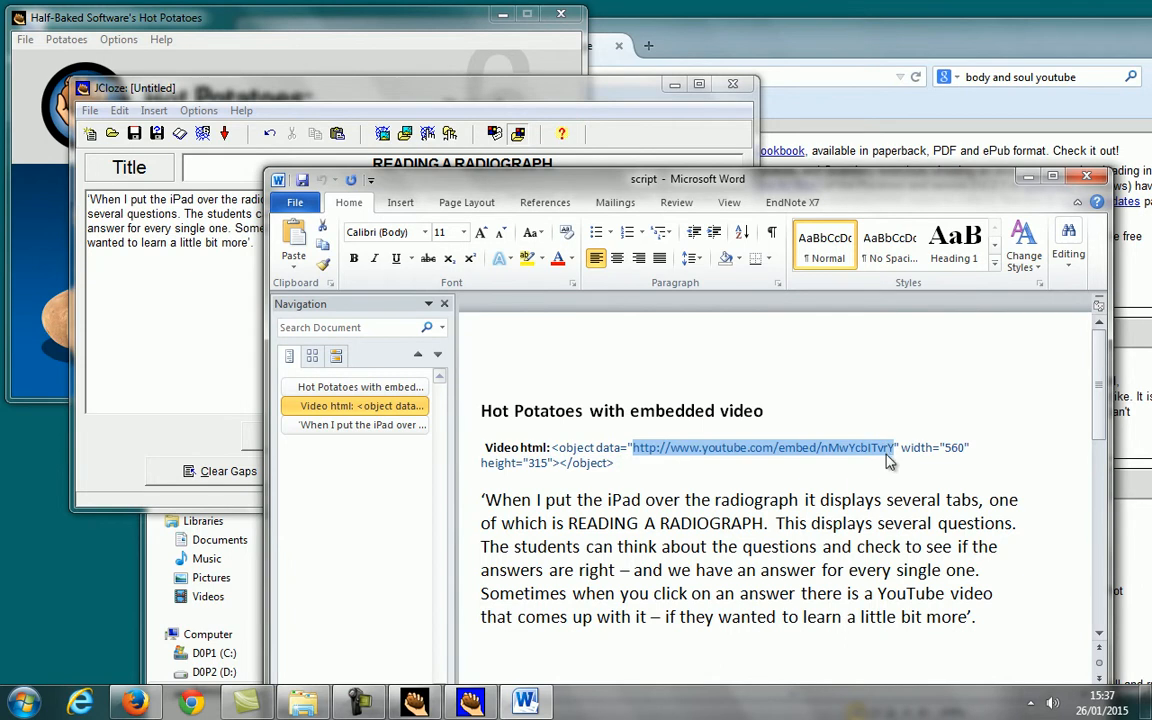
pyautogui.click(888, 465)
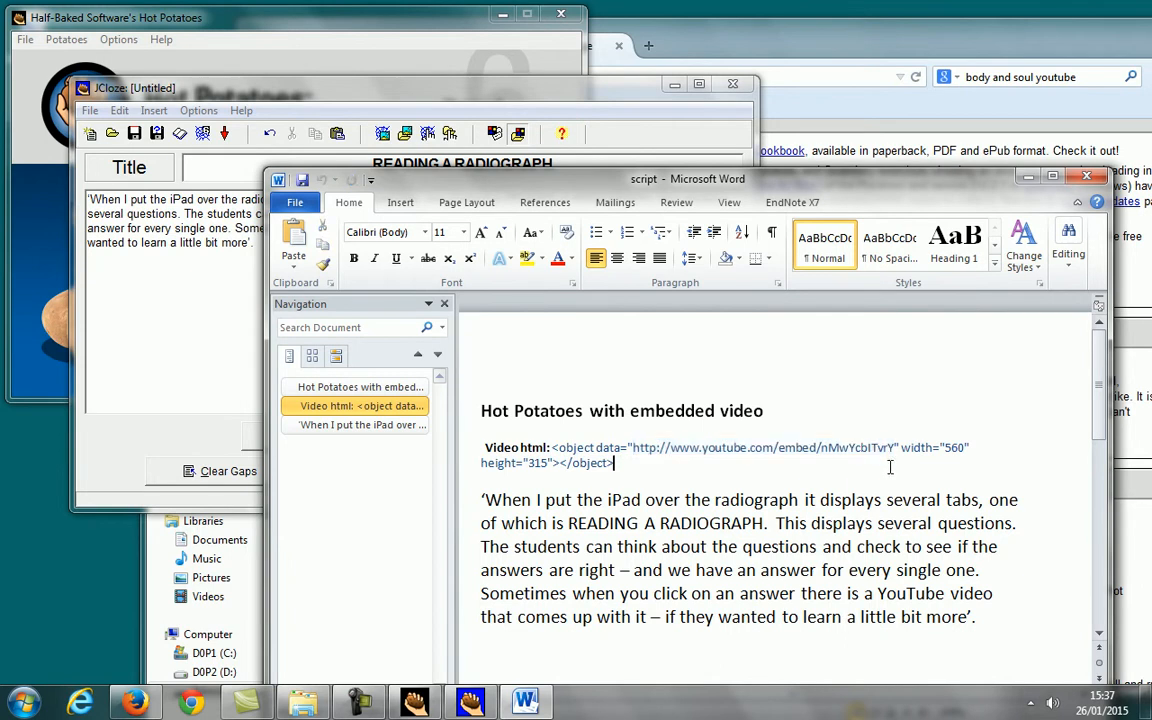
pyautogui.moveTo(893, 449); pyautogui.dragTo(672, 454)
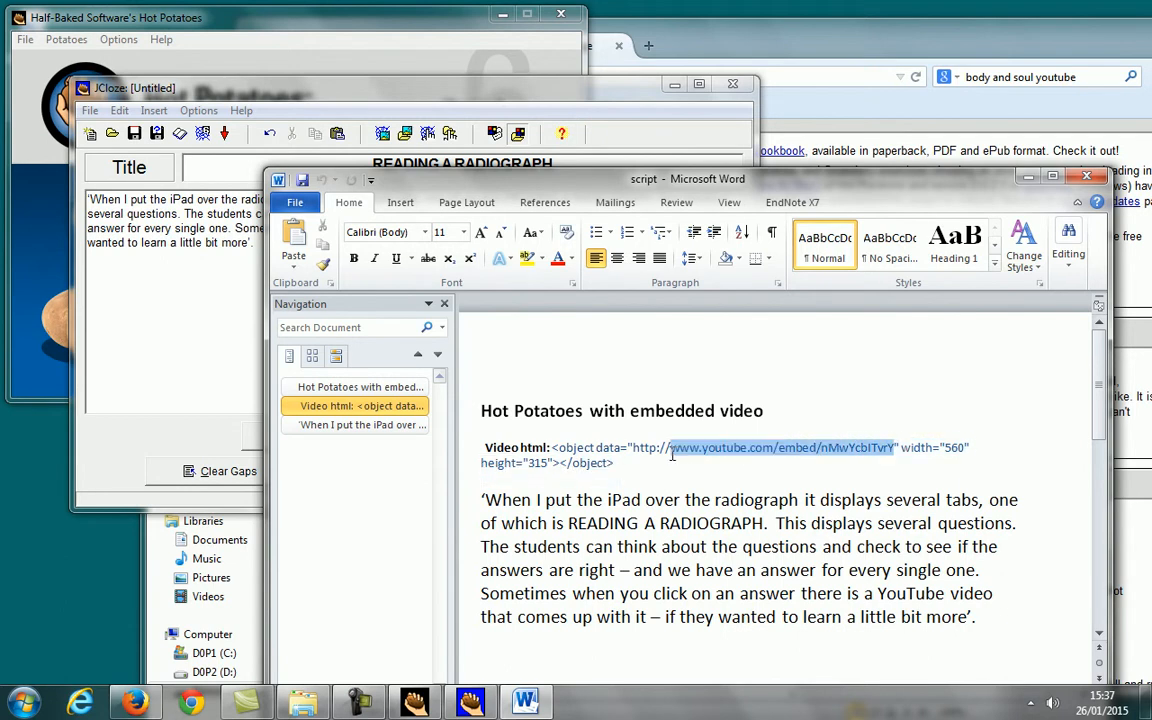
pyautogui.click(676, 468)
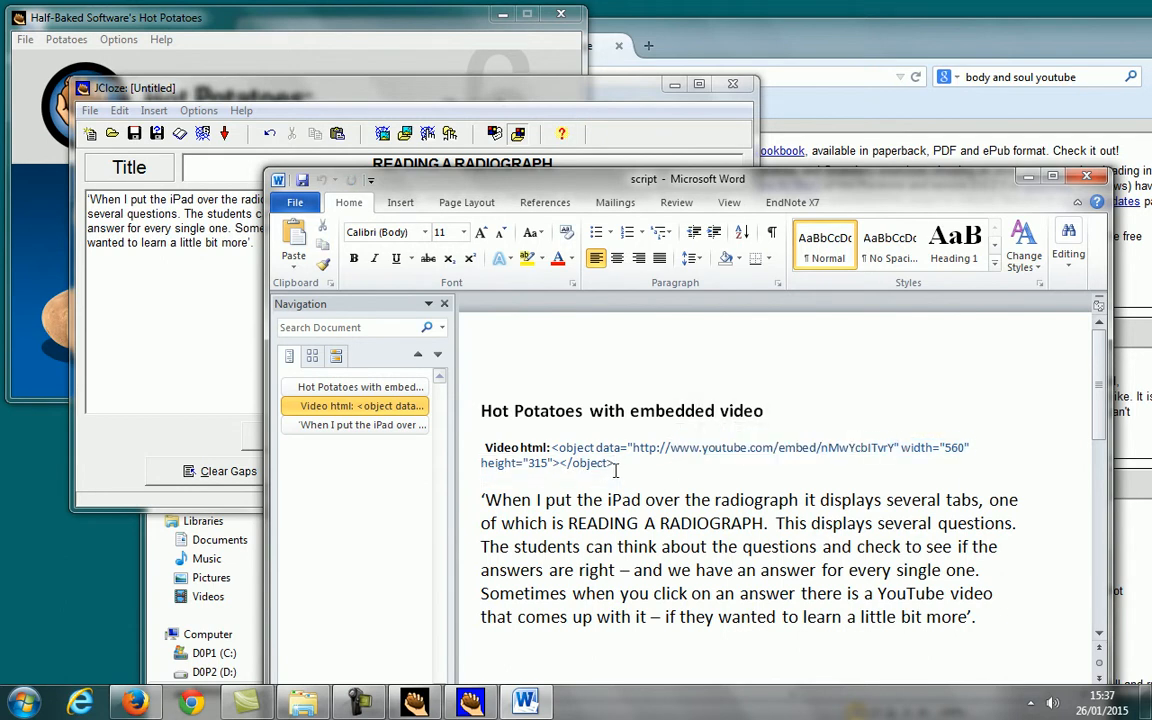
# - Copy the full video object code from the script into the exercise's reading text and enable including a reading text
pyautogui.moveTo(552, 448); pyautogui.dragTo(608, 463)
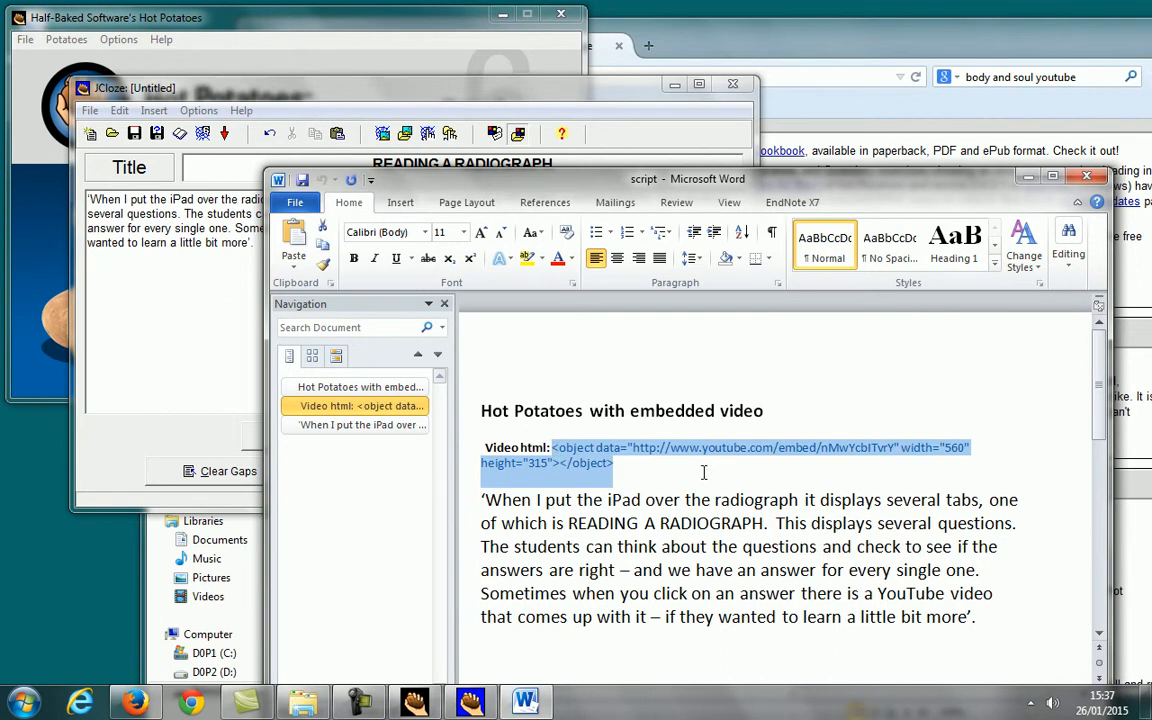
pyautogui.click(122, 296)
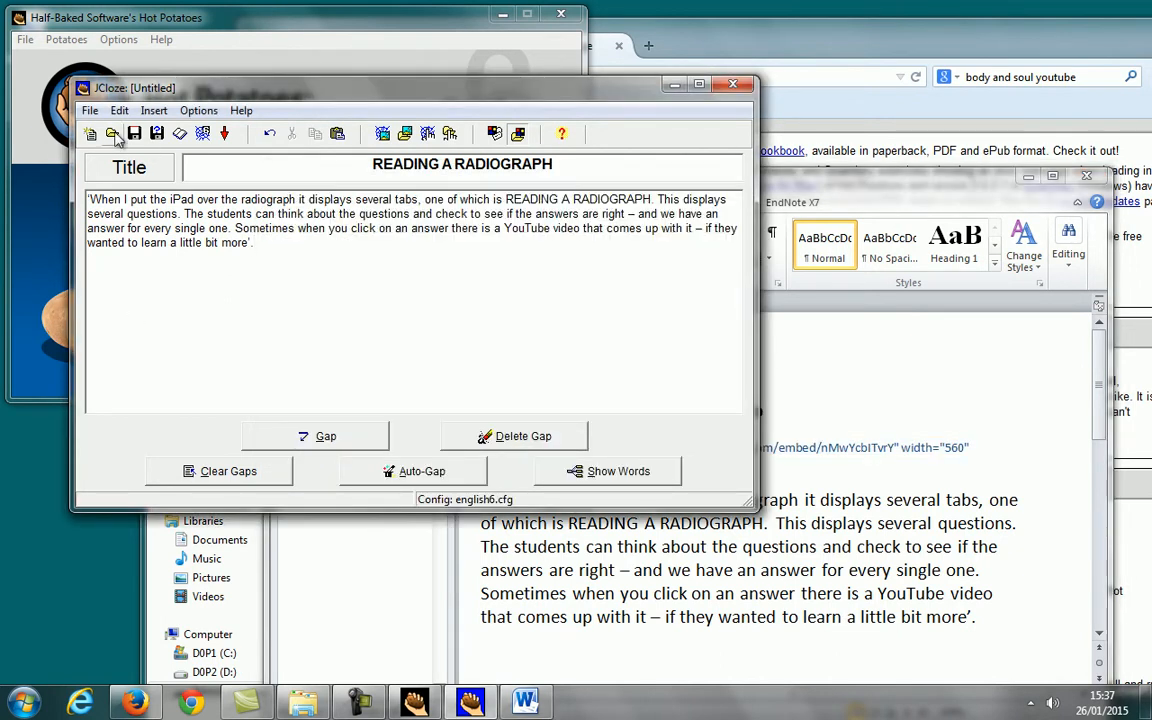
pyautogui.click(90, 111)
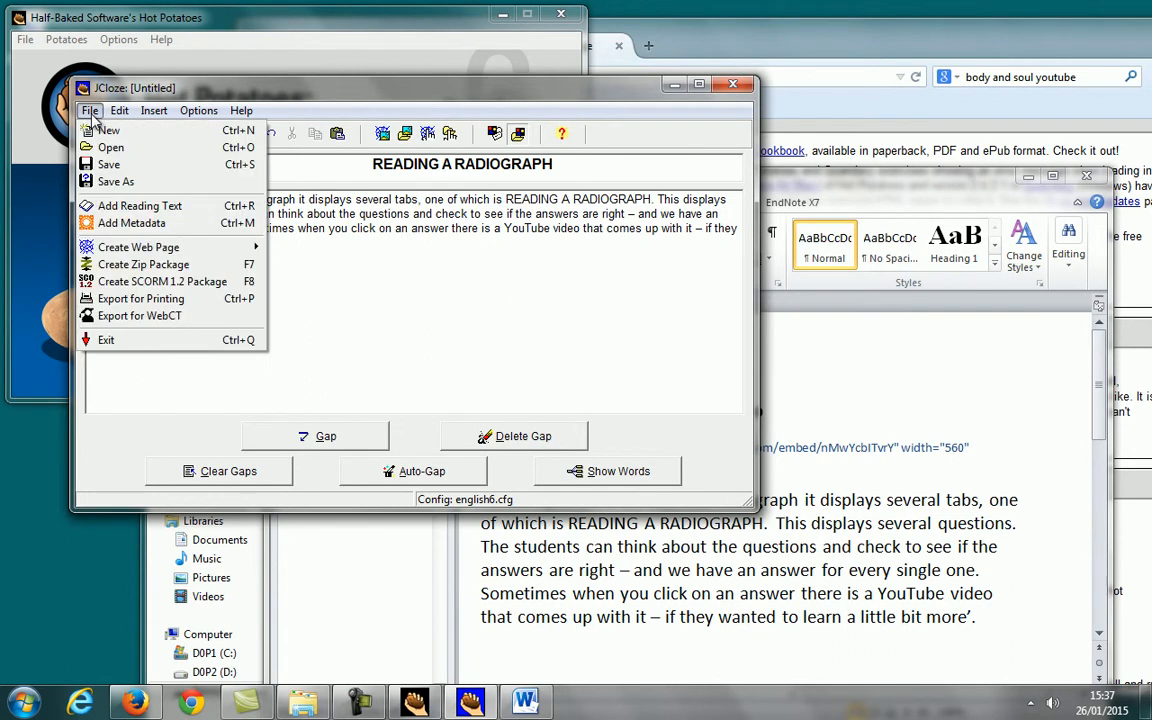
pyautogui.click(118, 209)
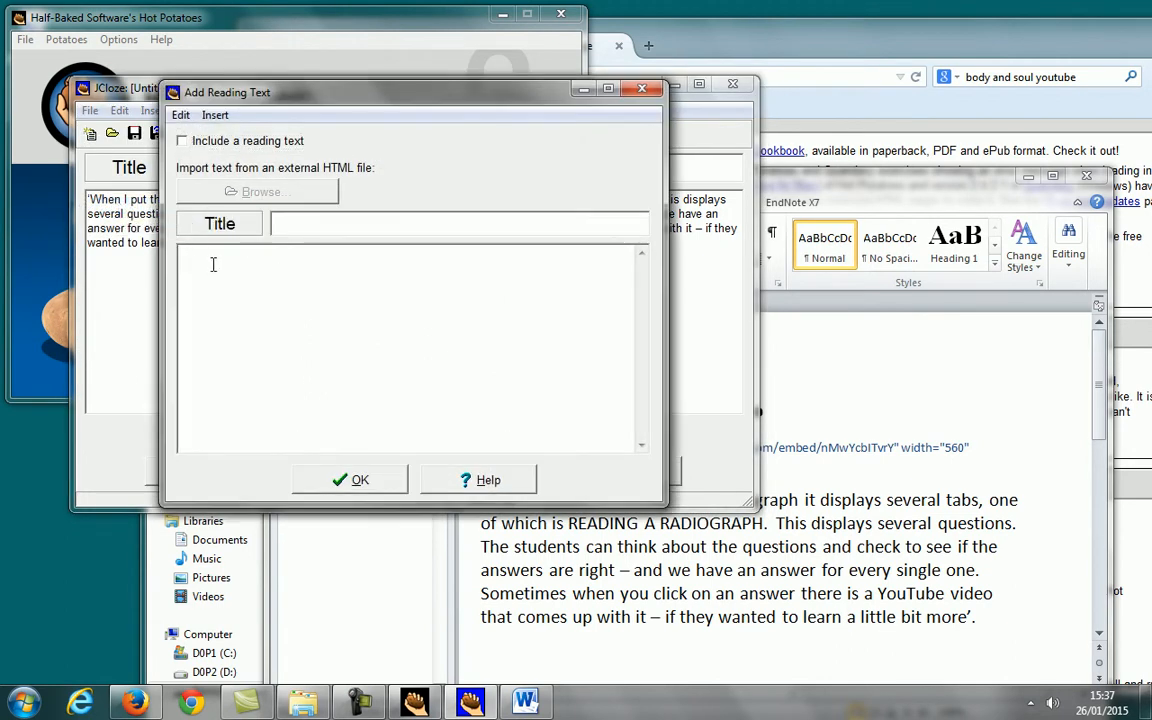
pyautogui.write('<object data="http://www.youtube.com/embed/nMwYcblTvrY" width="560" height="315"></object>')
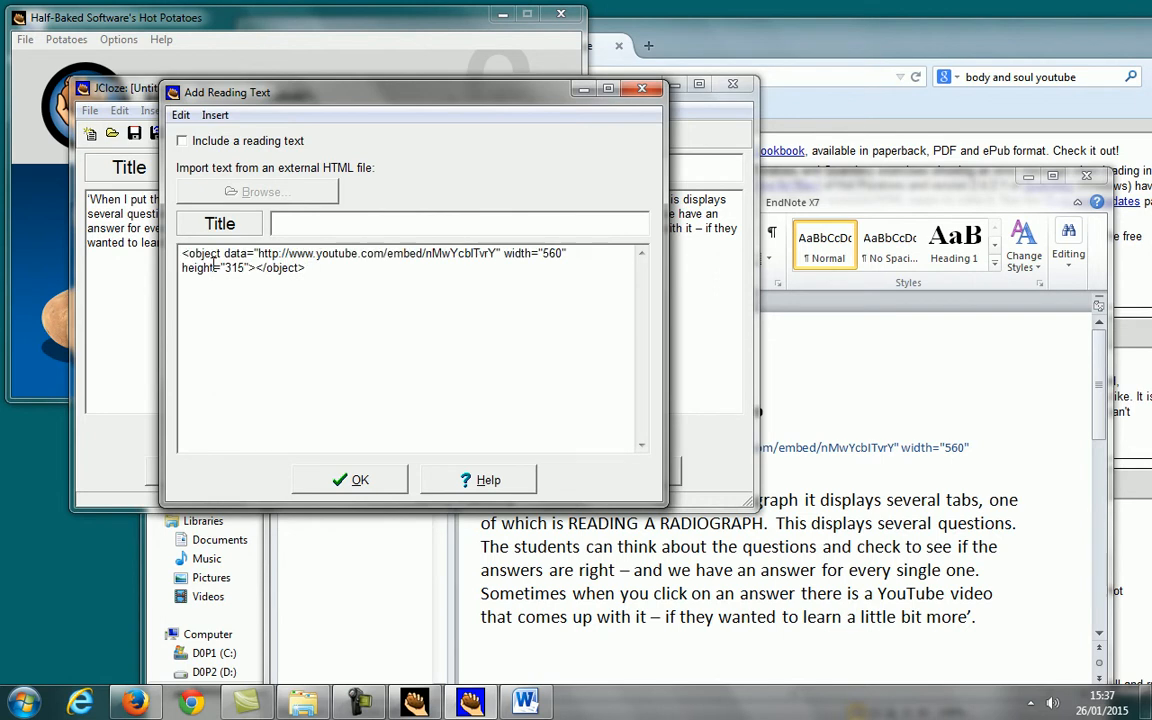
pyautogui.click(181, 141)
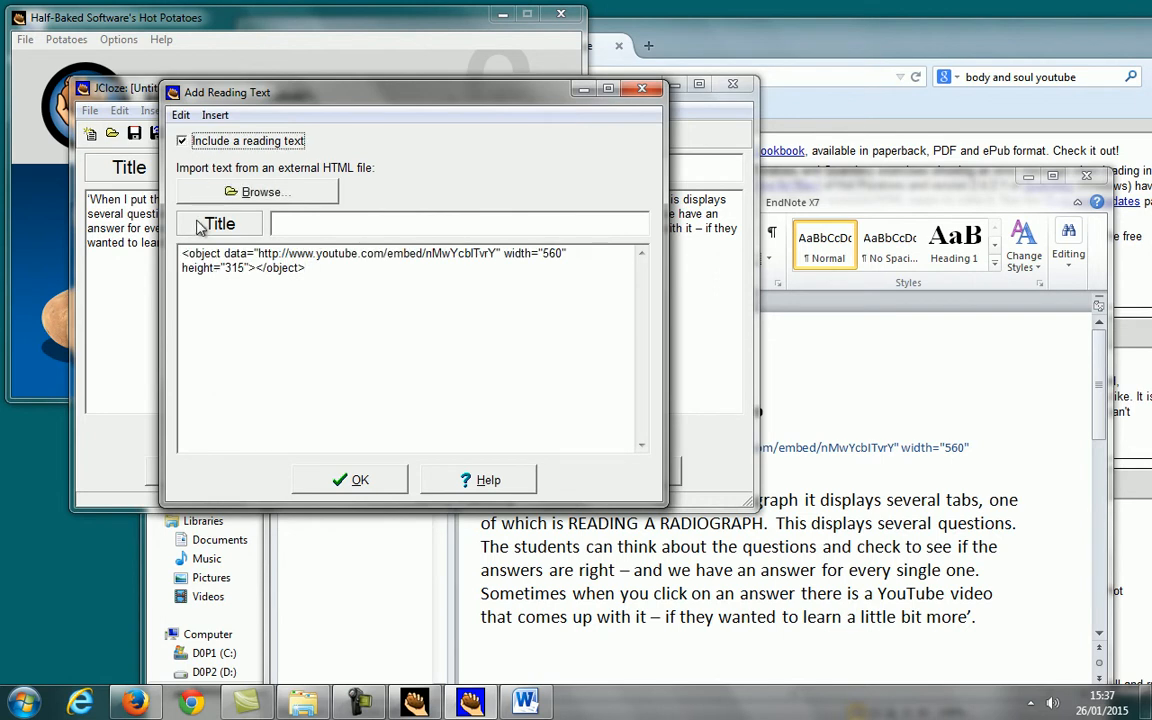
pyautogui.click(358, 479)
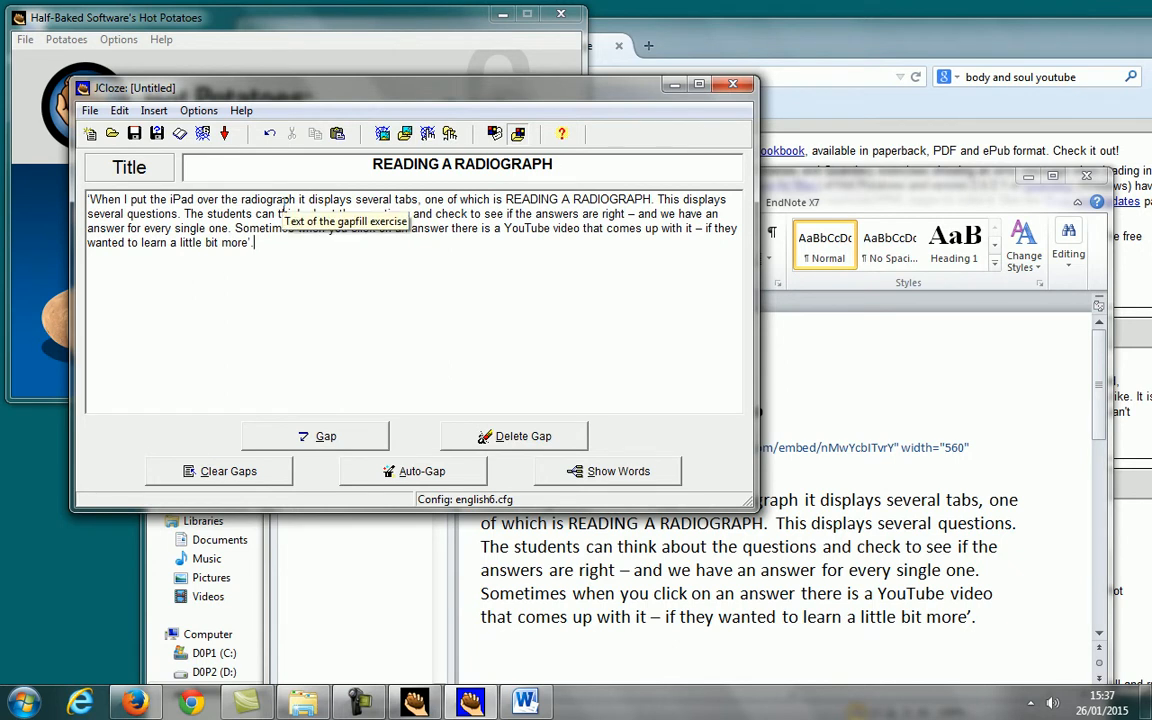
# - Add a "Missing words:" line above the gap-fill paragraph, followed by a line of dashes as a separator
pyautogui.moveTo(320, 88); pyautogui.dragTo(298, 128)
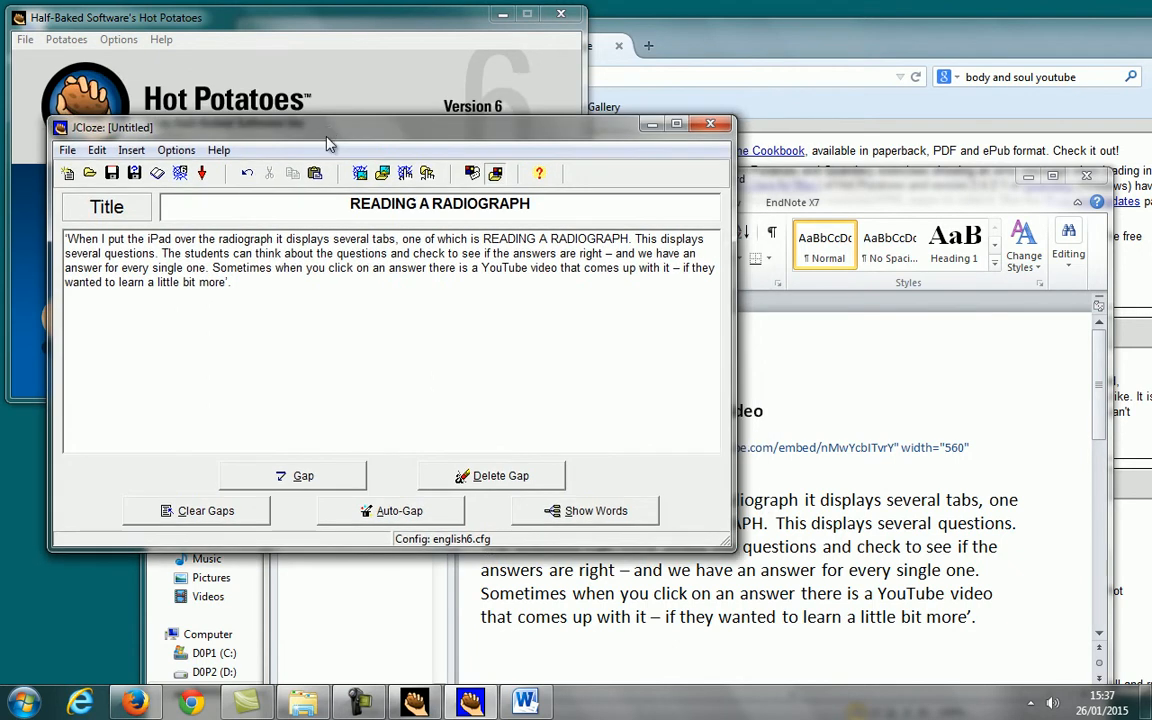
pyautogui.click(67, 238)
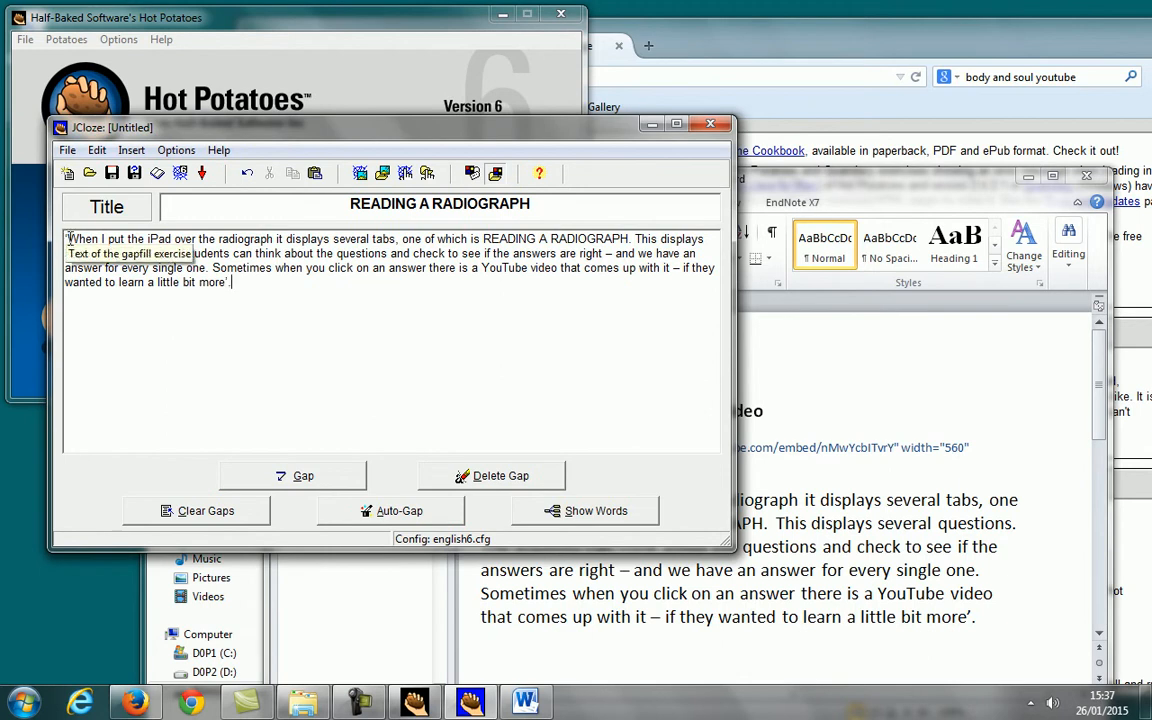
pyautogui.write("'")
pyautogui.press('Return')
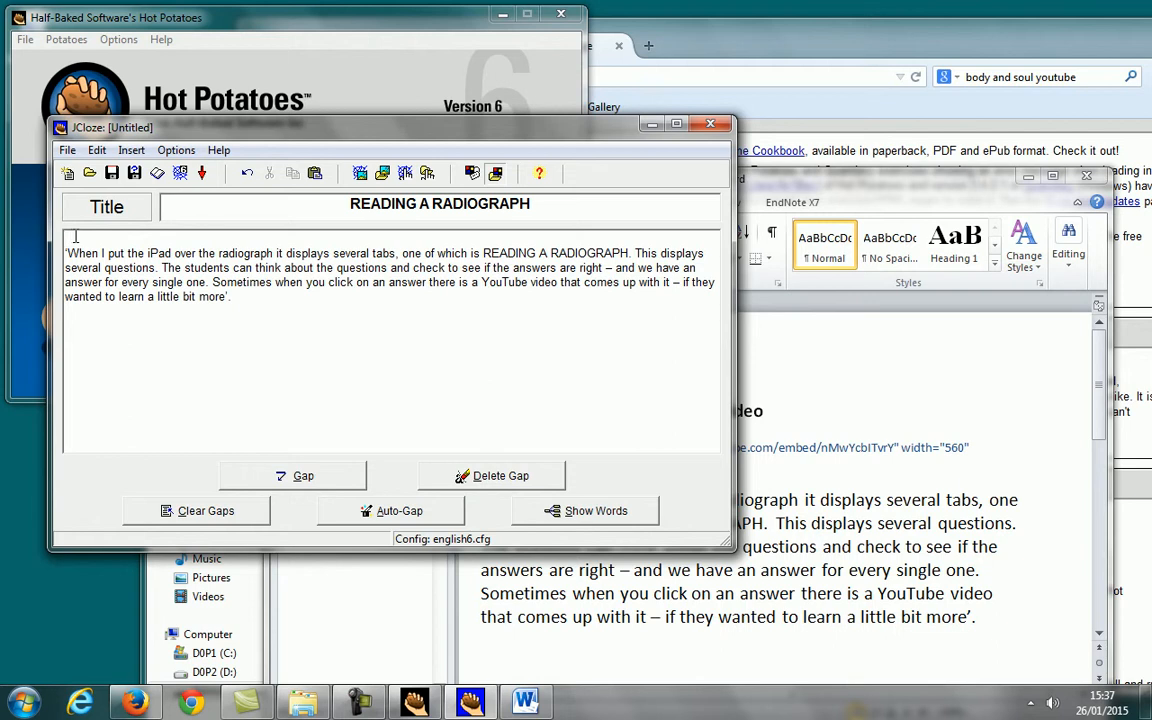
pyautogui.write('Missing words:')
pyautogui.press('Return')
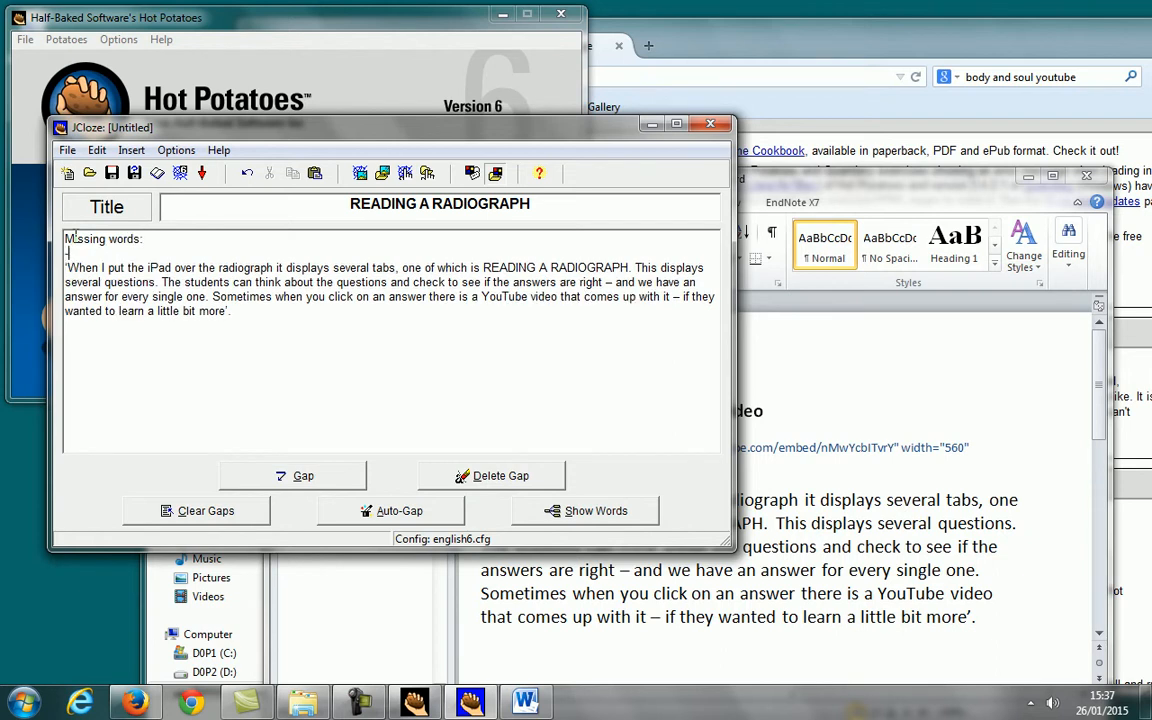
pyautogui.write('-----------------------------------------------------------------------------------------------------------------------------------------')
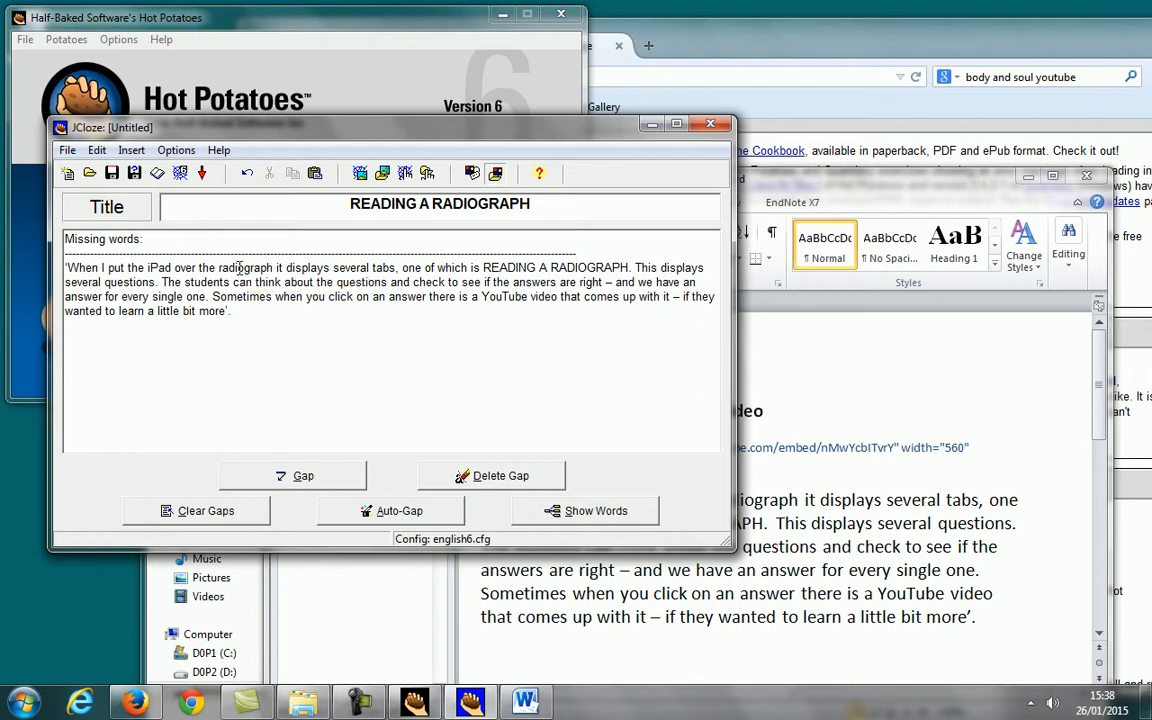
# - Copy iPad from the paragraph into the missing words line and turn the word in the paragraph into a gap
pyautogui.doubleClick(159, 268)
pyautogui.hotkey('ctrl', 'c')
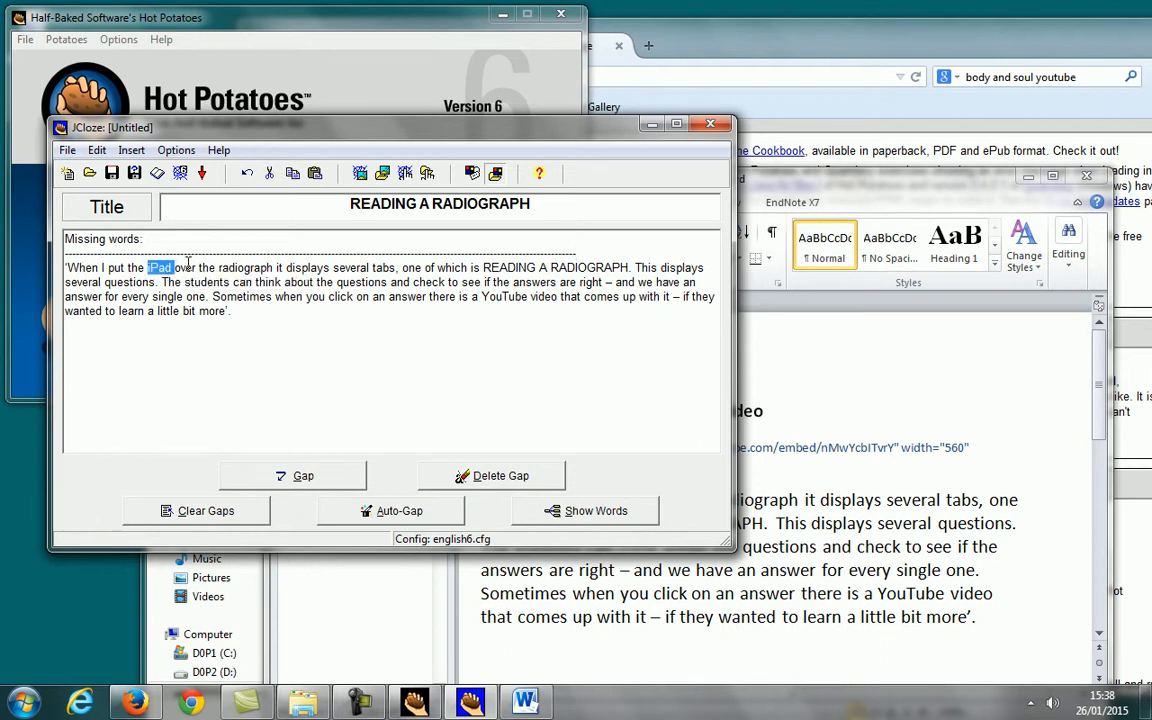
pyautogui.click(171, 243)
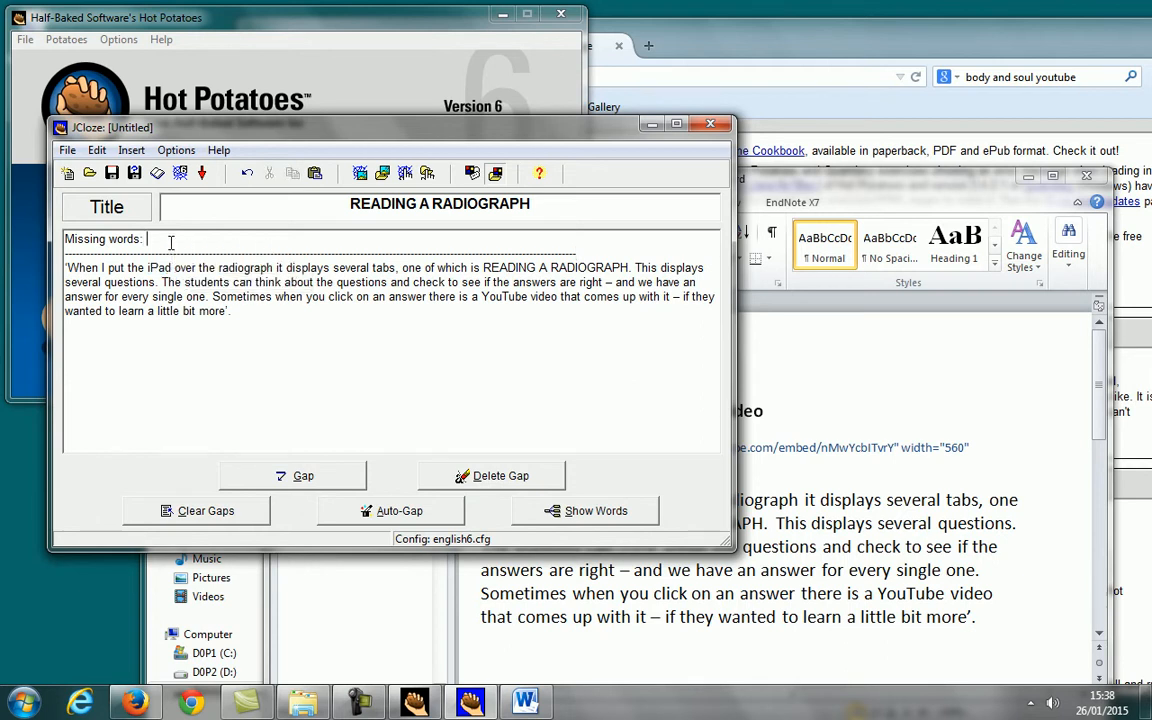
pyautogui.hotkey('ctrl', 'v')
pyautogui.doubleClick(166, 267)
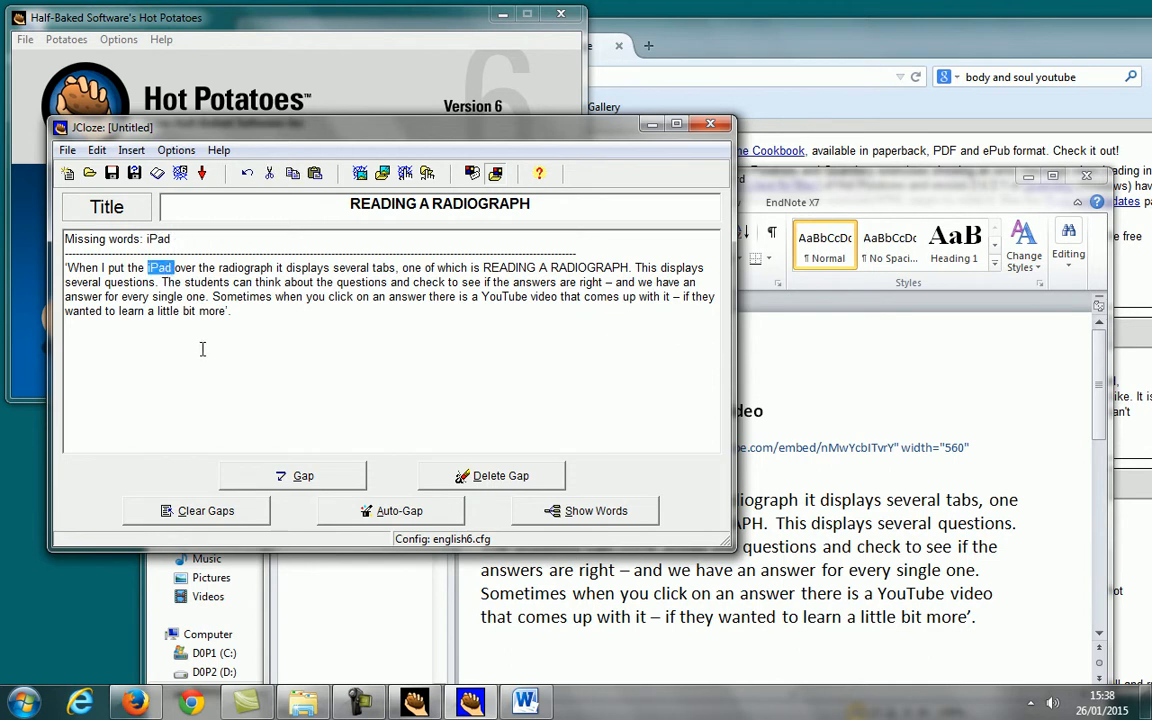
pyautogui.click(326, 476)
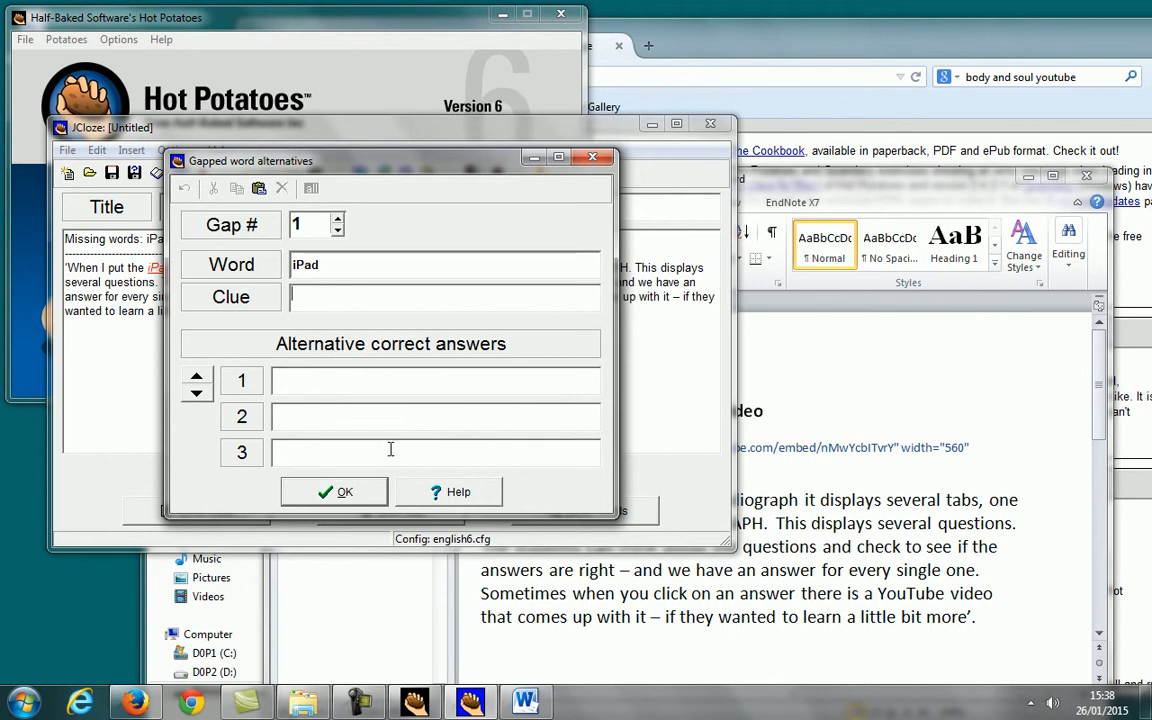
pyautogui.click(360, 489)
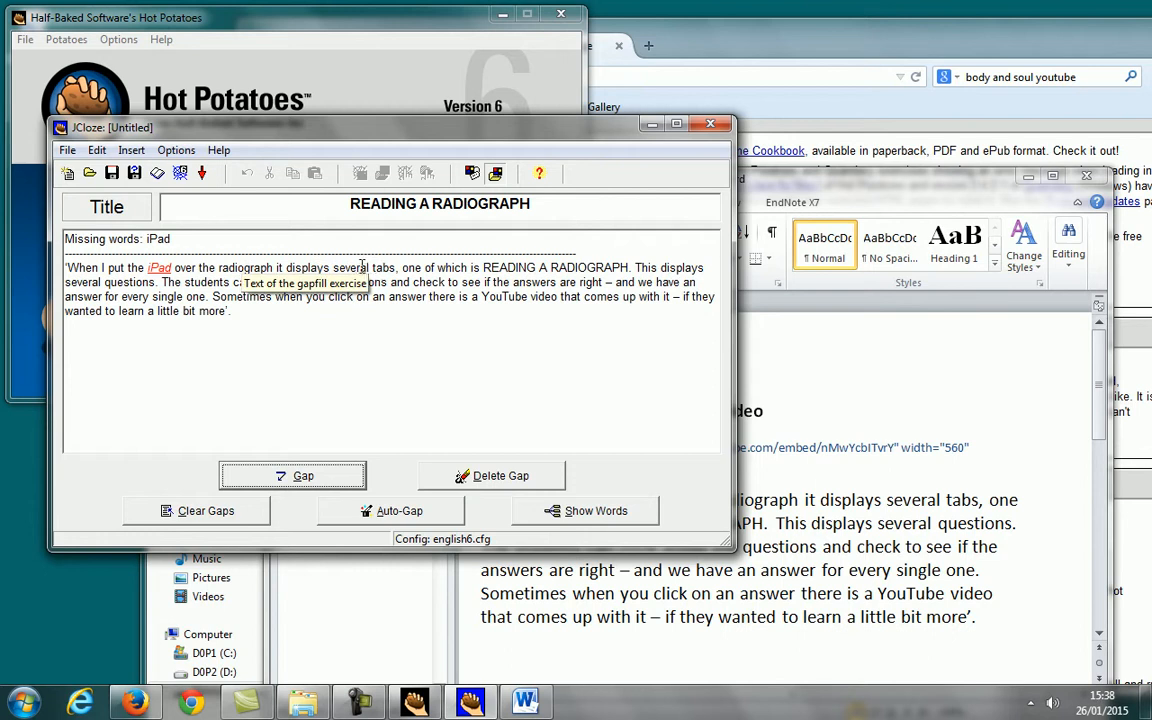
# - Copy radiograph from the paragraph's first sentence and add it after iPad in the missing words line, separated by a comma
pyautogui.doubleClick(246, 268)
pyautogui.hotkey('ctrl', 'c')
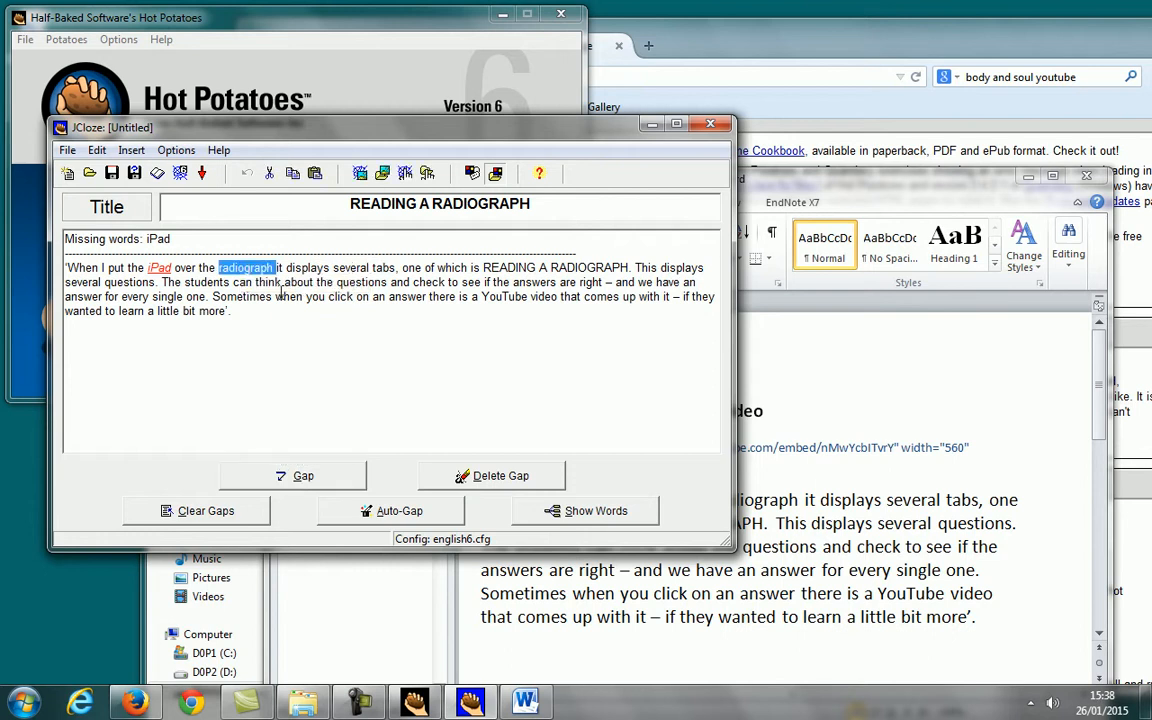
pyautogui.click(180, 238)
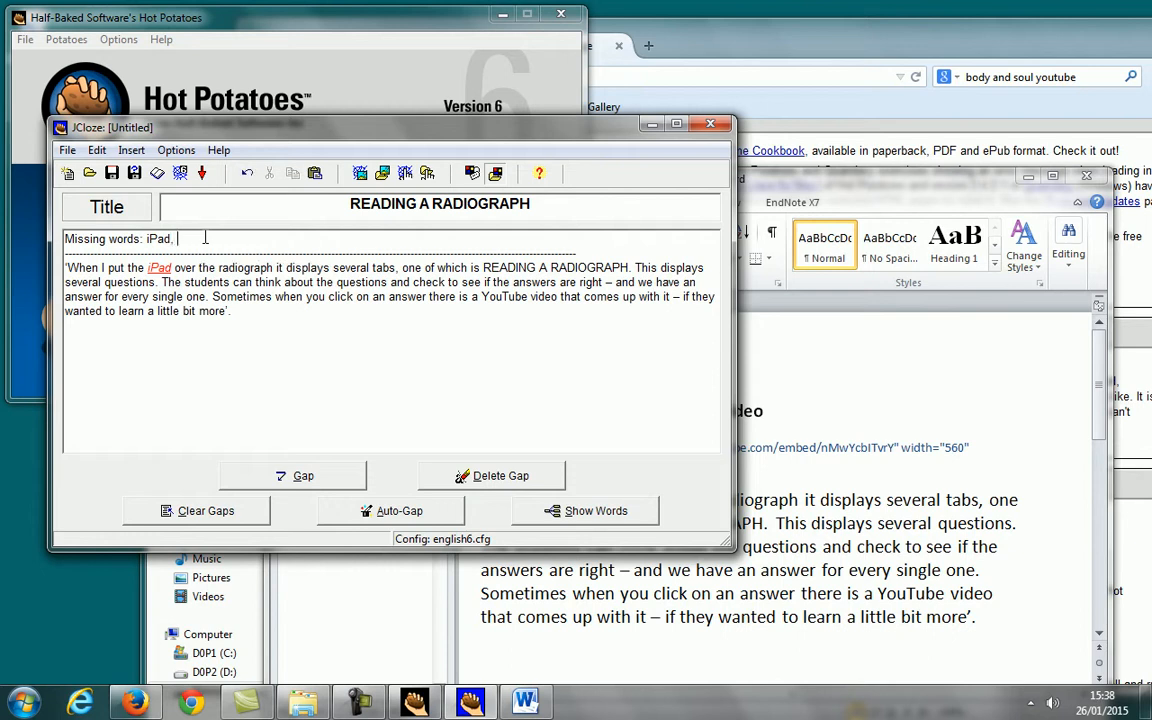
pyautogui.write(',')
pyautogui.hotkey('ctrl', 'v')
# - Copy YouTube from the paragraph and add it after radiograph in the missing words line, separated by a comma
pyautogui.doubleClick(515, 298)
pyautogui.hotkey('ctrl', 'c')
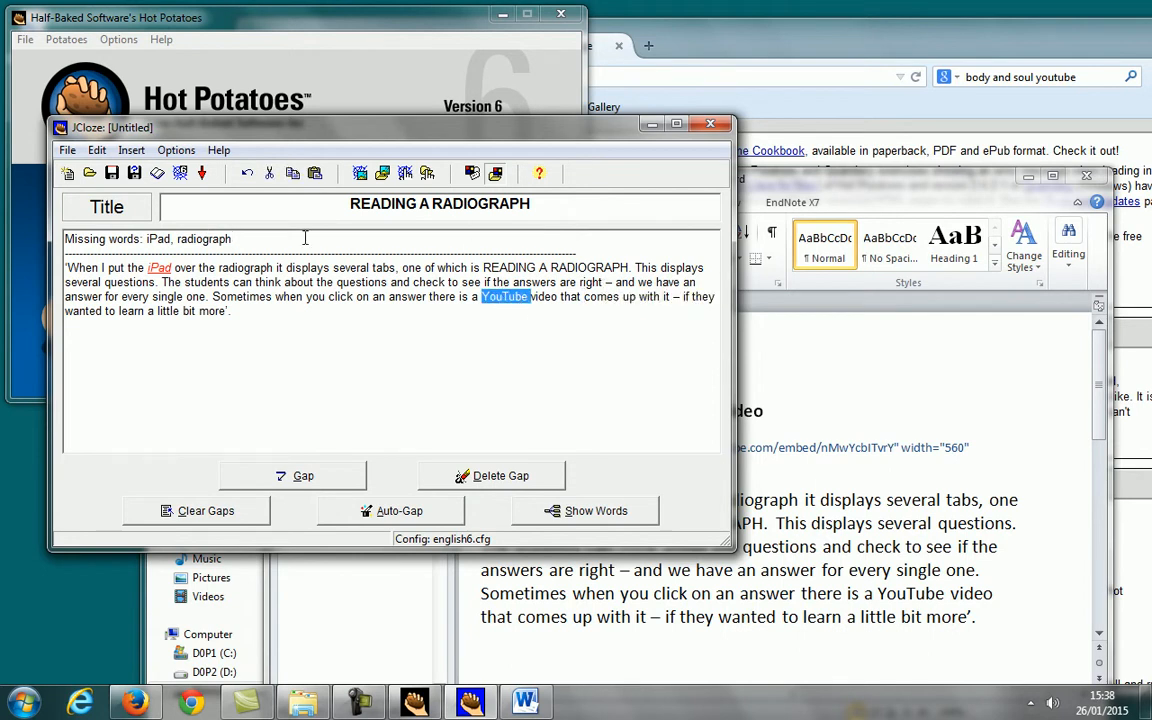
pyautogui.click(237, 239)
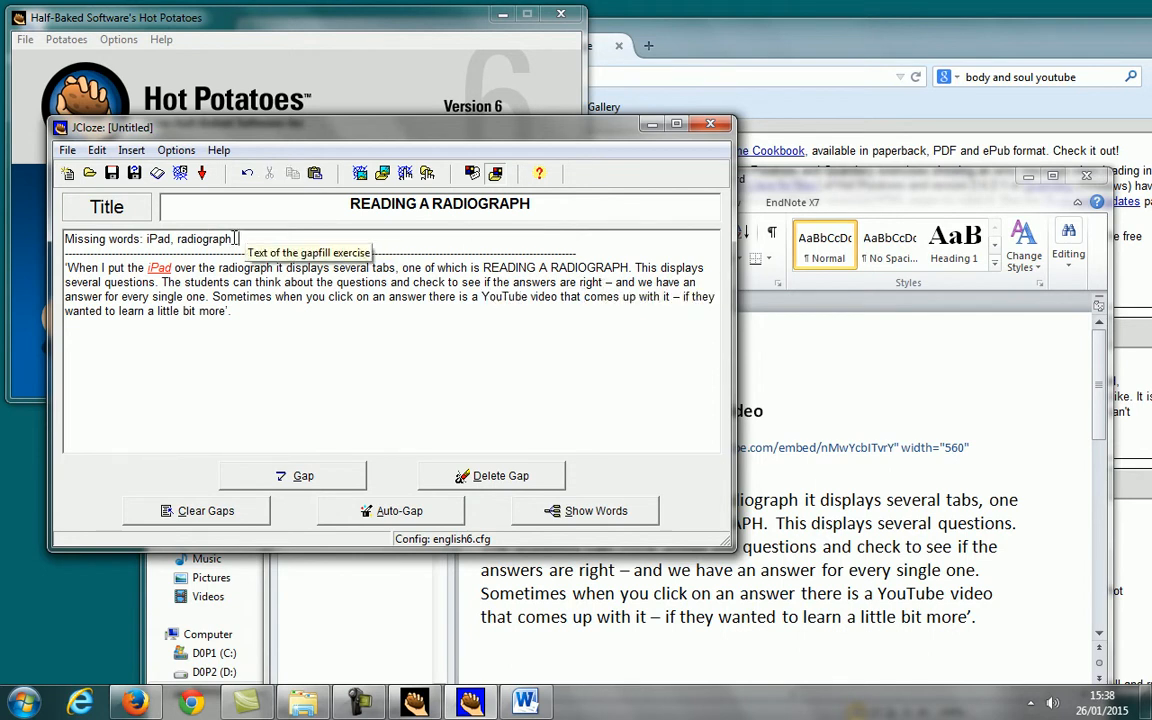
pyautogui.press('BackSpace')
pyautogui.press('BackSpace')
pyautogui.write(',')
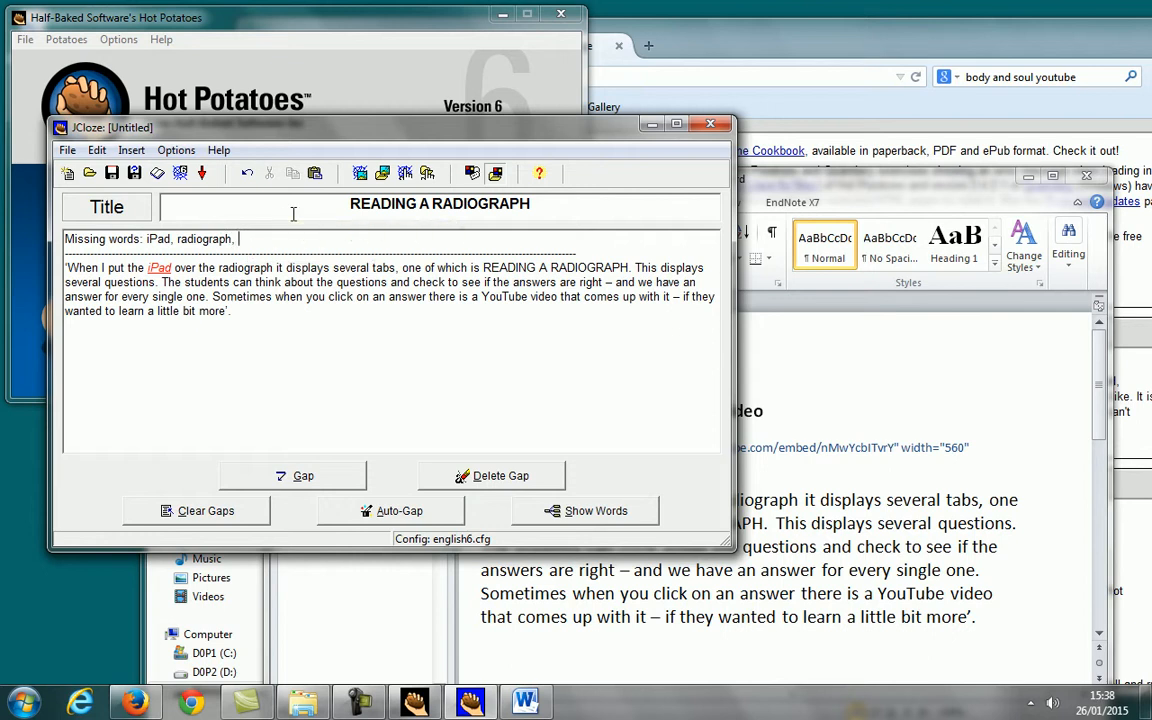
pyautogui.hotkey('ctrl', 'v')
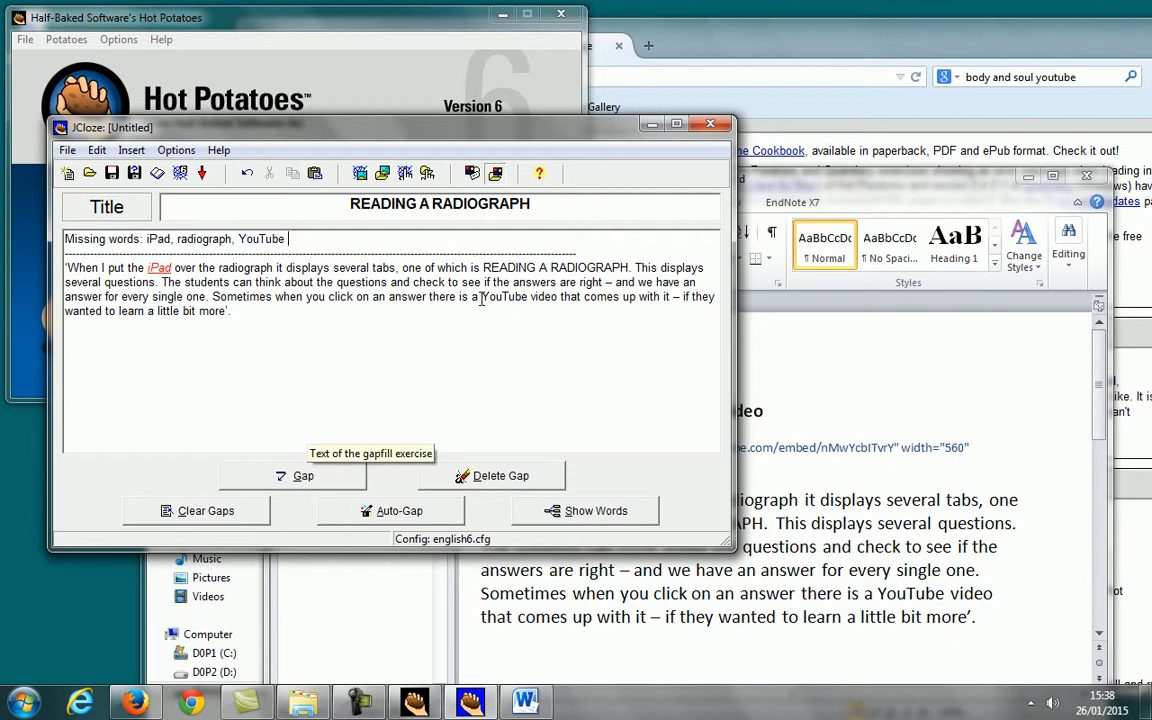
# - Turn the words YouTube and radiograph in the paragraph into gaps without clues or alternative answers
pyautogui.moveTo(481, 298); pyautogui.dragTo(527, 298)
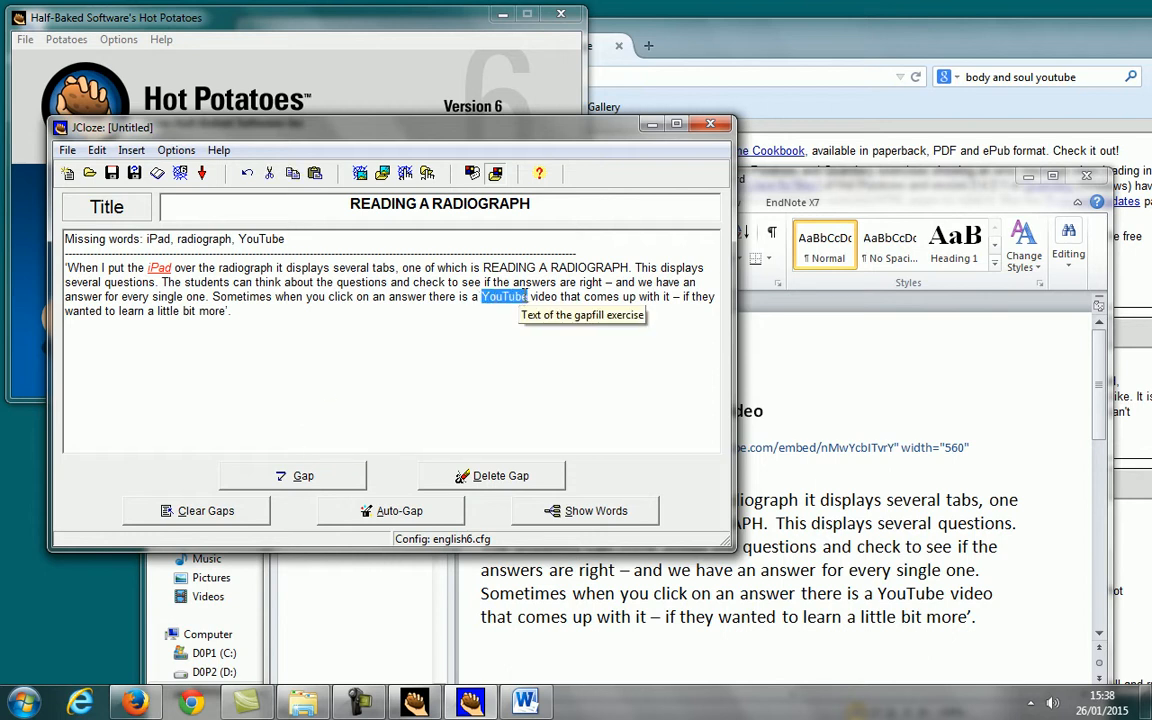
pyautogui.click(350, 477)
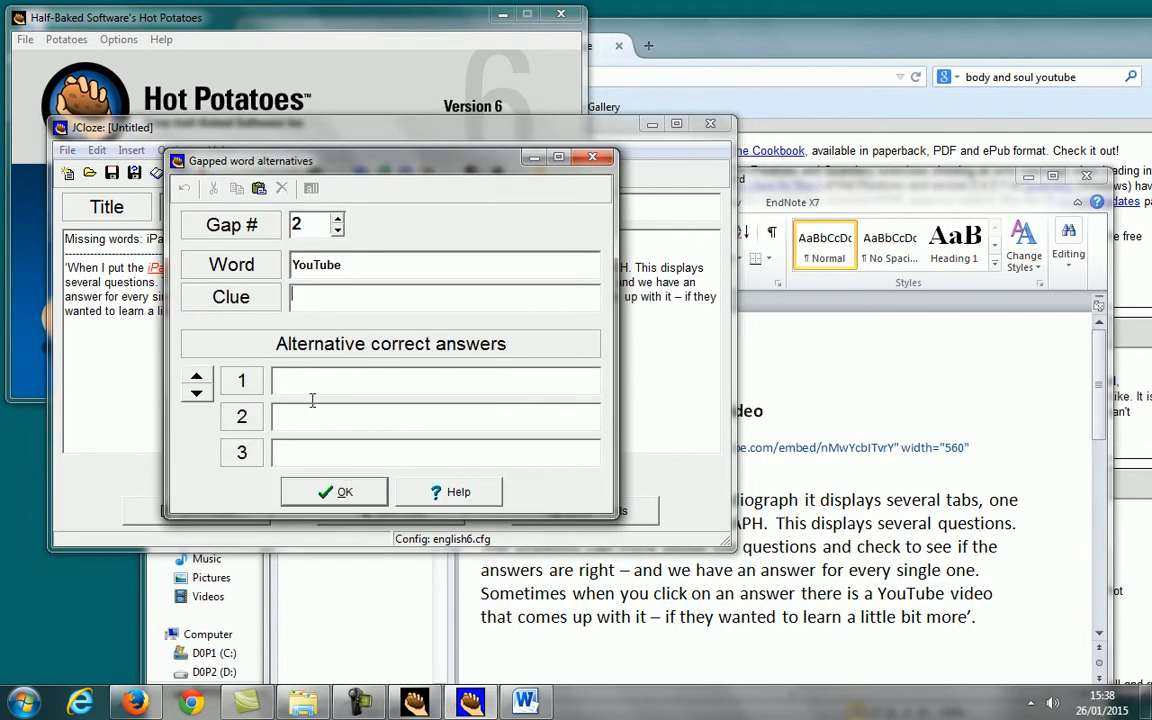
pyautogui.click(352, 490)
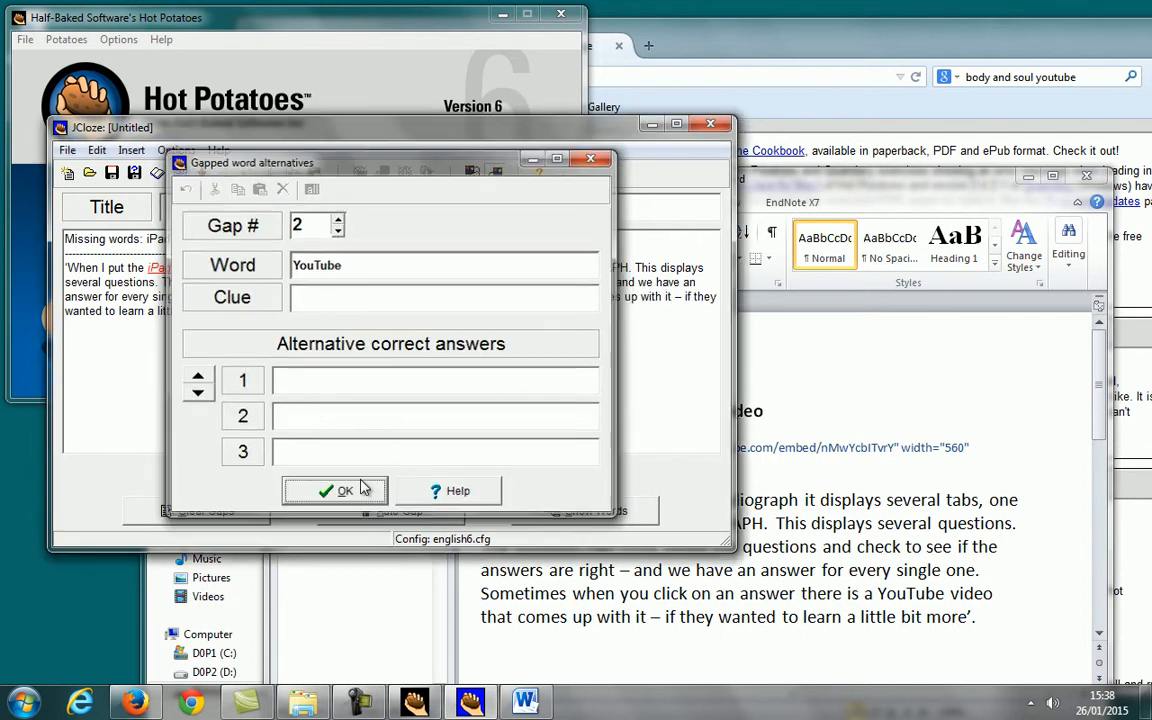
pyautogui.moveTo(217, 268); pyautogui.dragTo(270, 268)
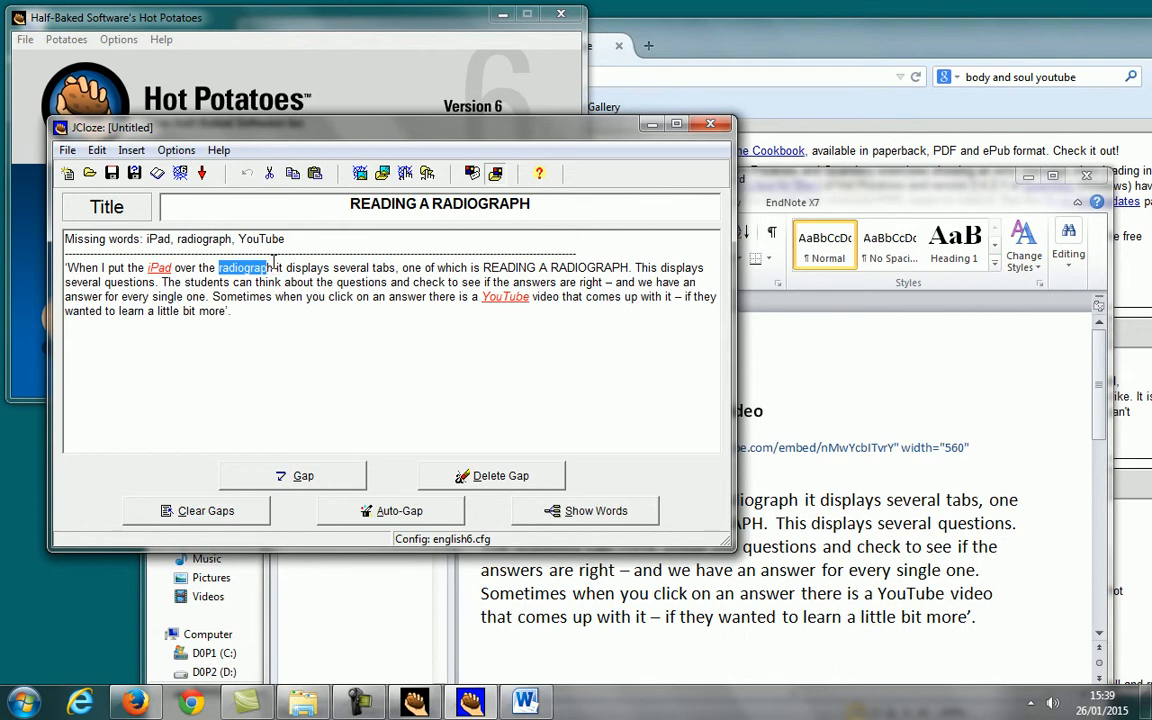
pyautogui.click(292, 475)
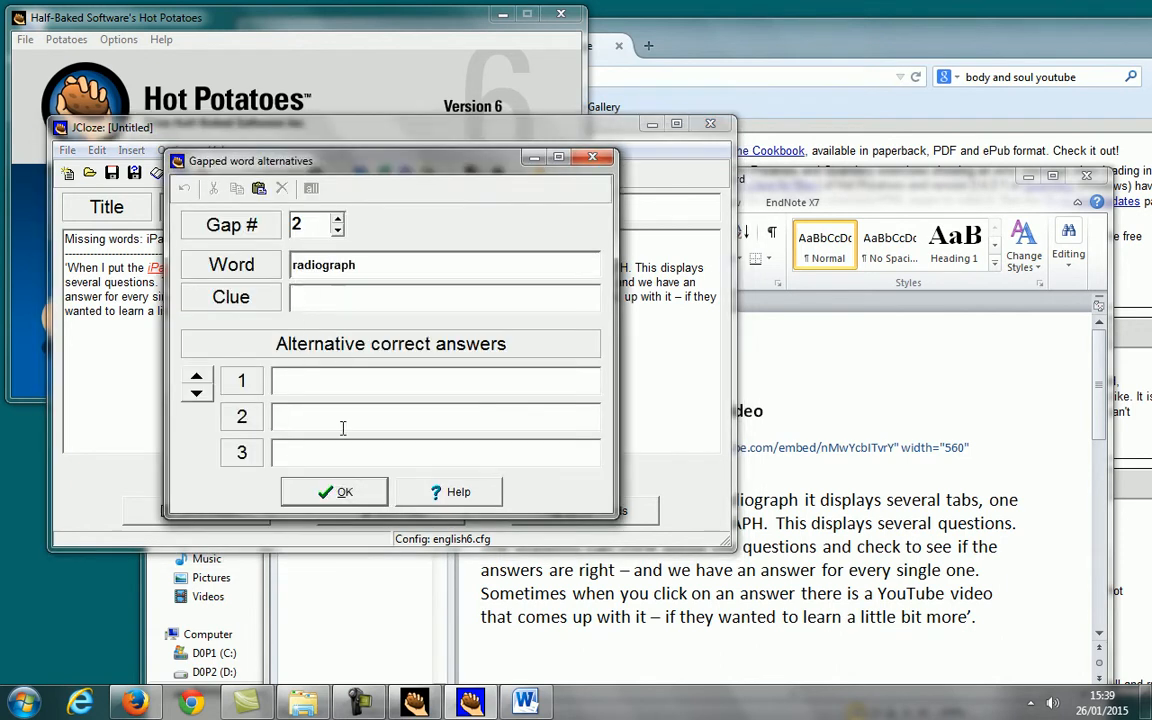
pyautogui.click(342, 491)
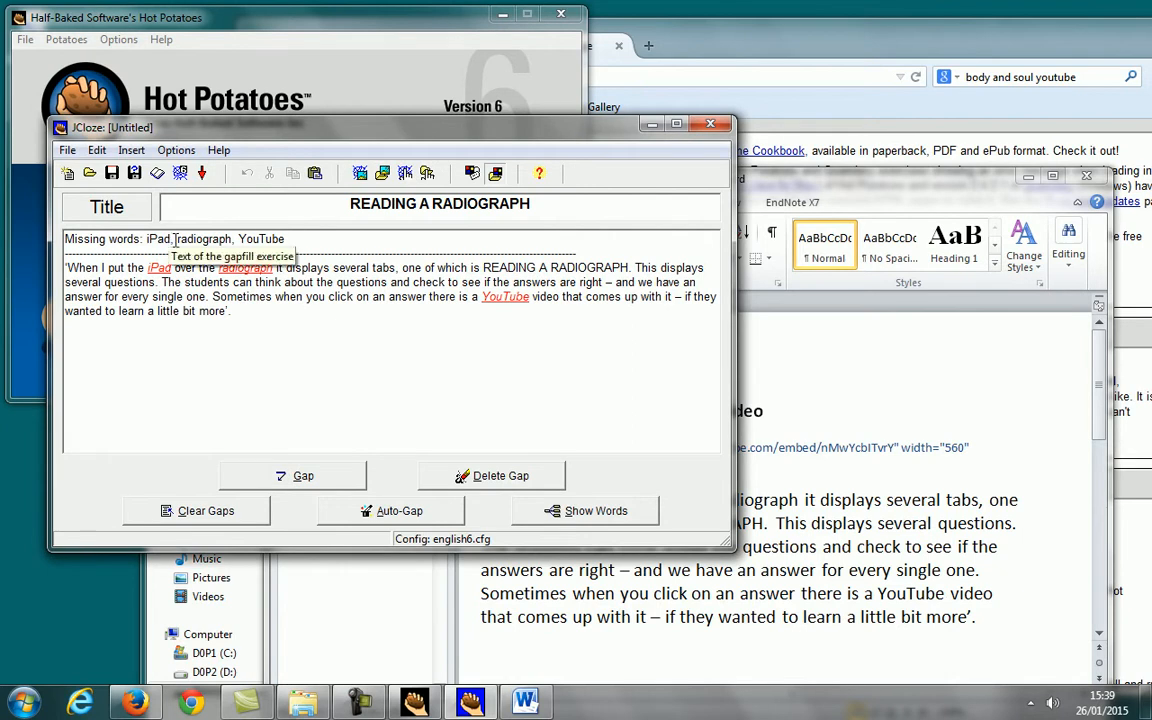
# - Reorder the missing words line to read radiograph, iPad, YouTube by moving iPad between the other two words
pyautogui.doubleClick(158, 239)
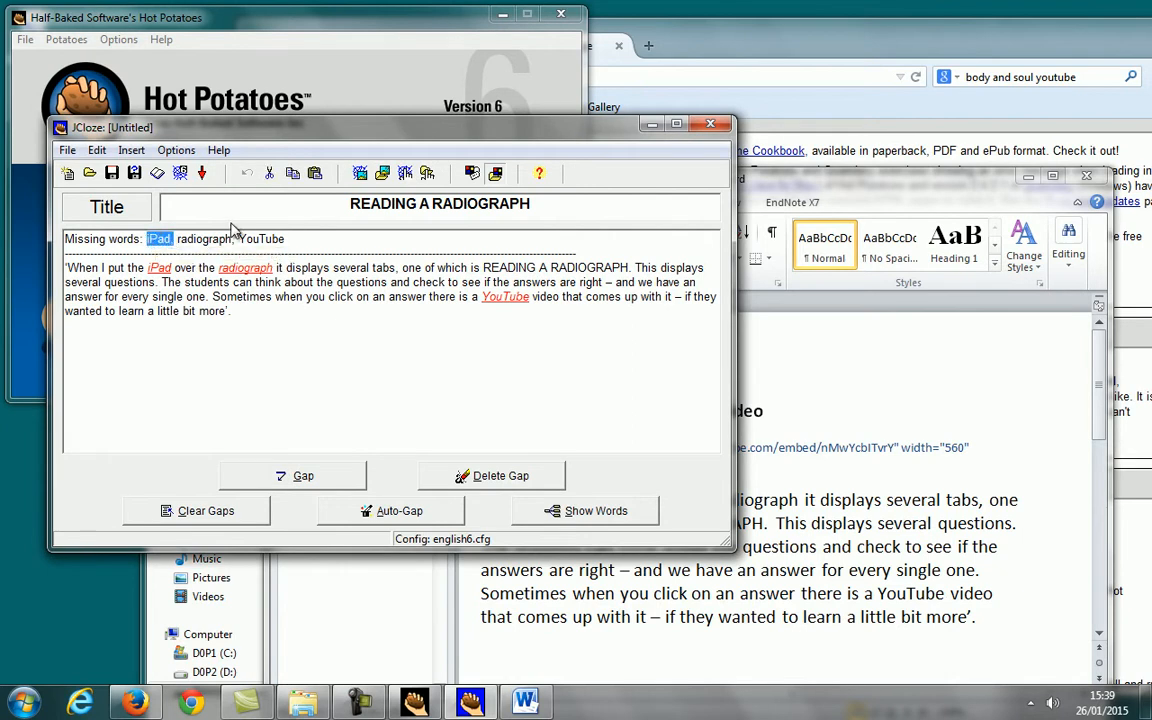
pyautogui.press('Delete')
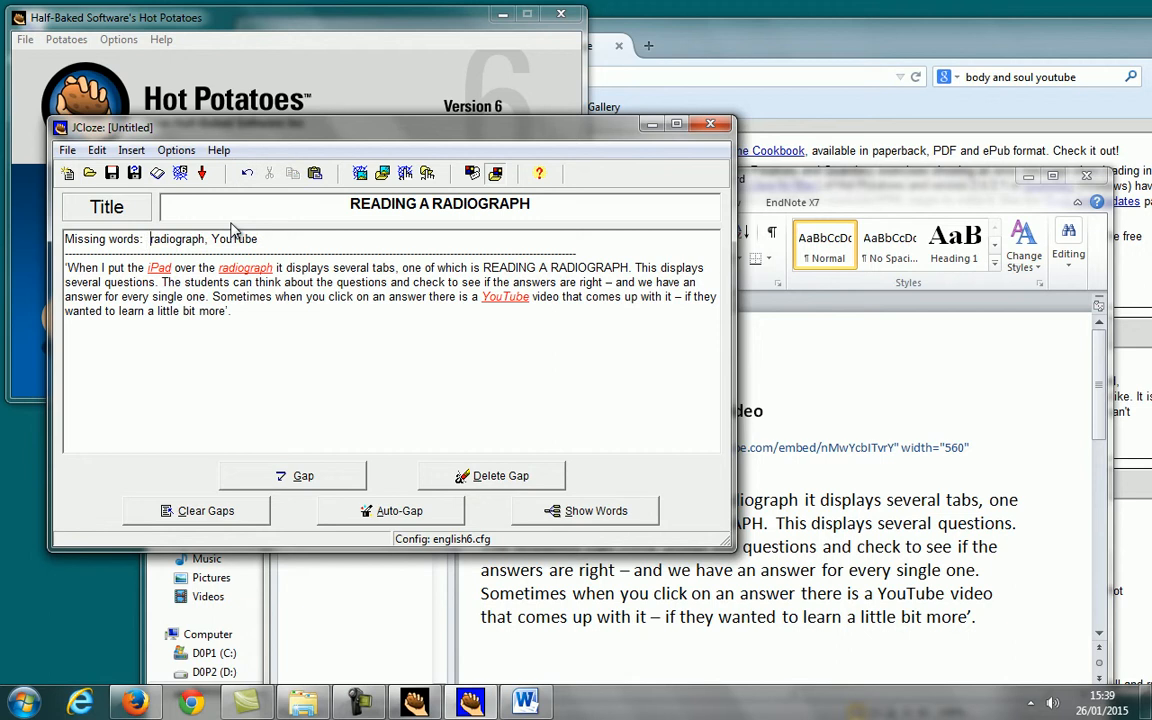
pyautogui.press('BackSpace')
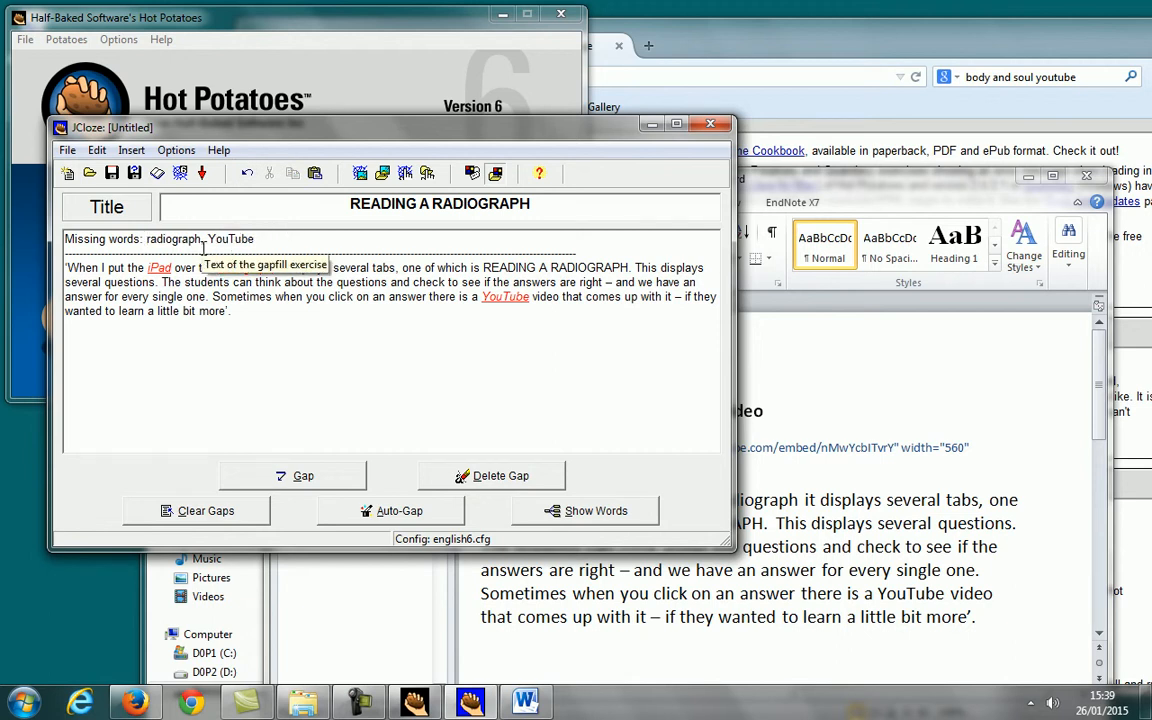
pyautogui.click(202, 239)
pyautogui.write('iPad,')
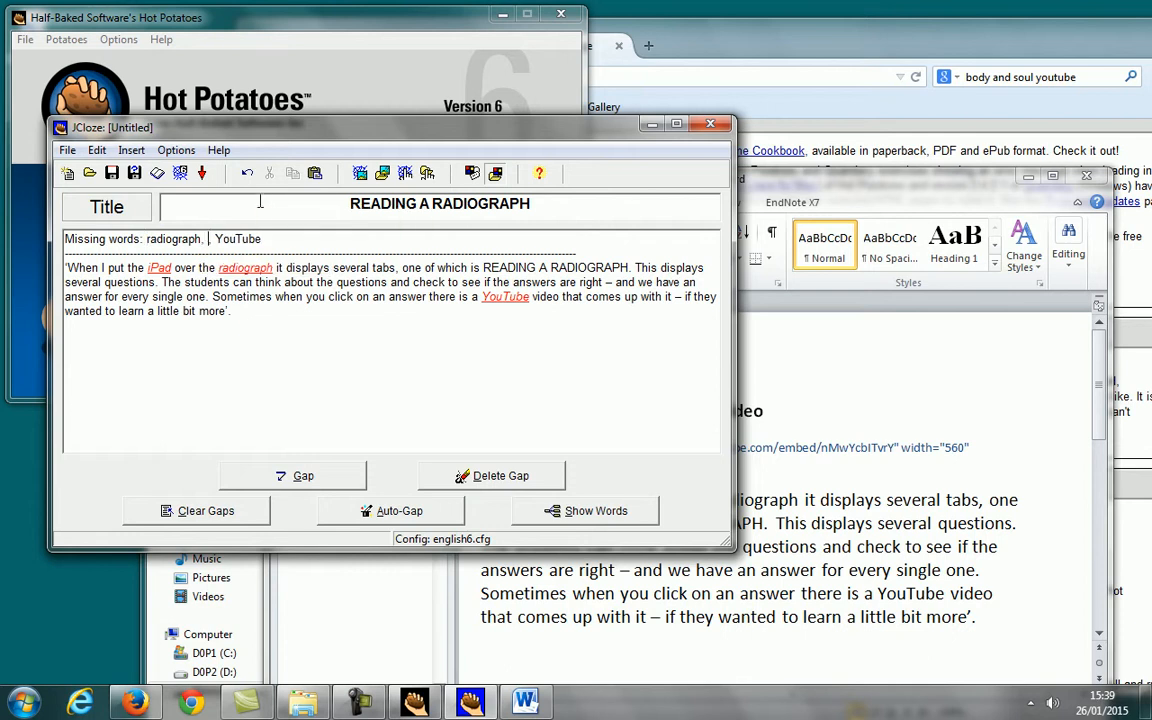
pyautogui.press('BackSpace')
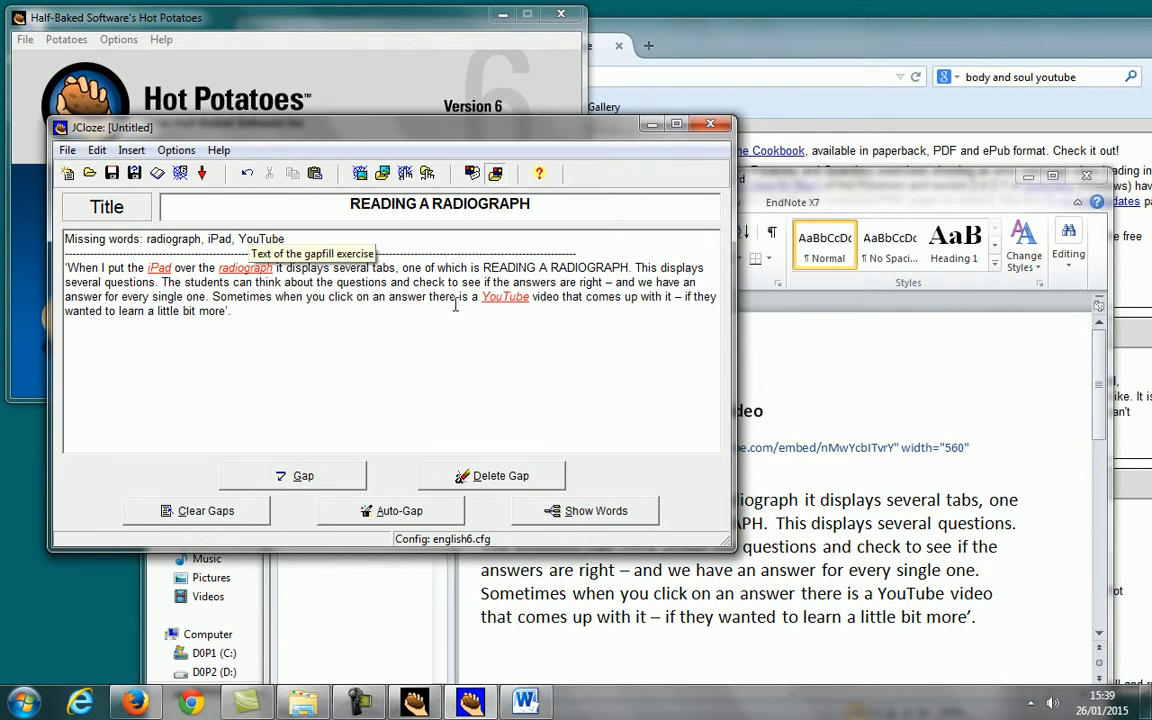
# - Export the exercise as a web page, saving it to the Desktop as an HTML file named Radiograph
pyautogui.click(67, 150)
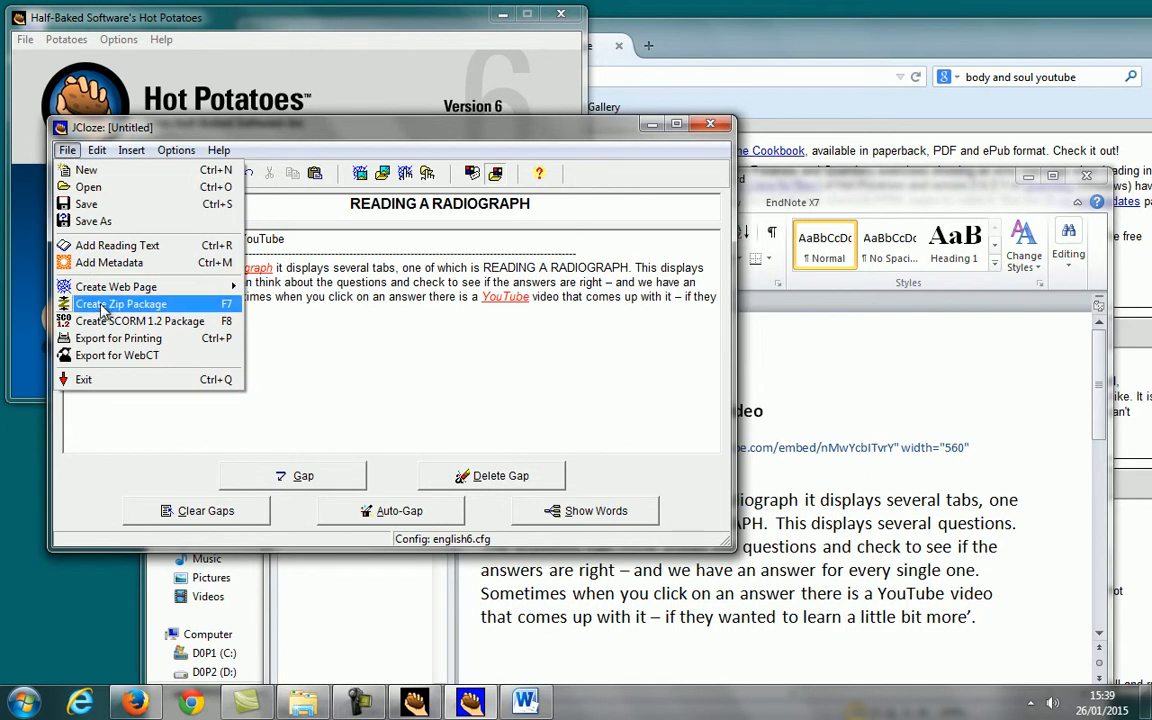
pyautogui.moveTo(100, 287)
pyautogui.click(295, 287)
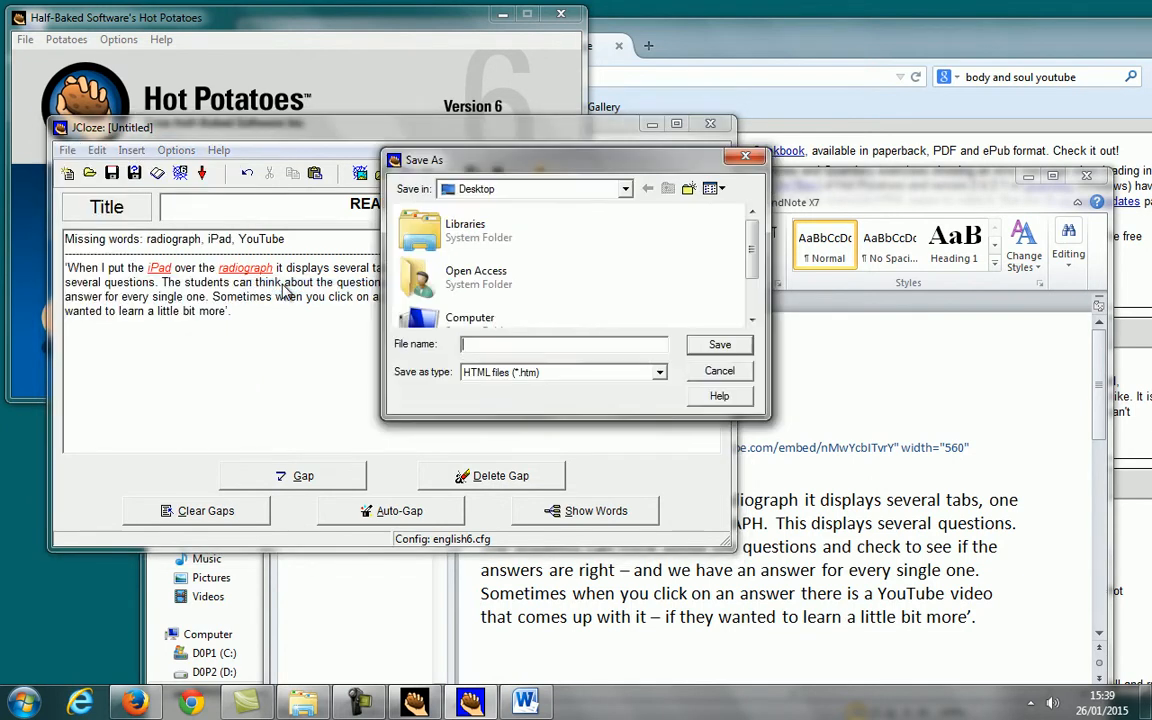
pyautogui.moveTo(548, 164); pyautogui.dragTo(760, 302)
pyautogui.write('Radiograph')
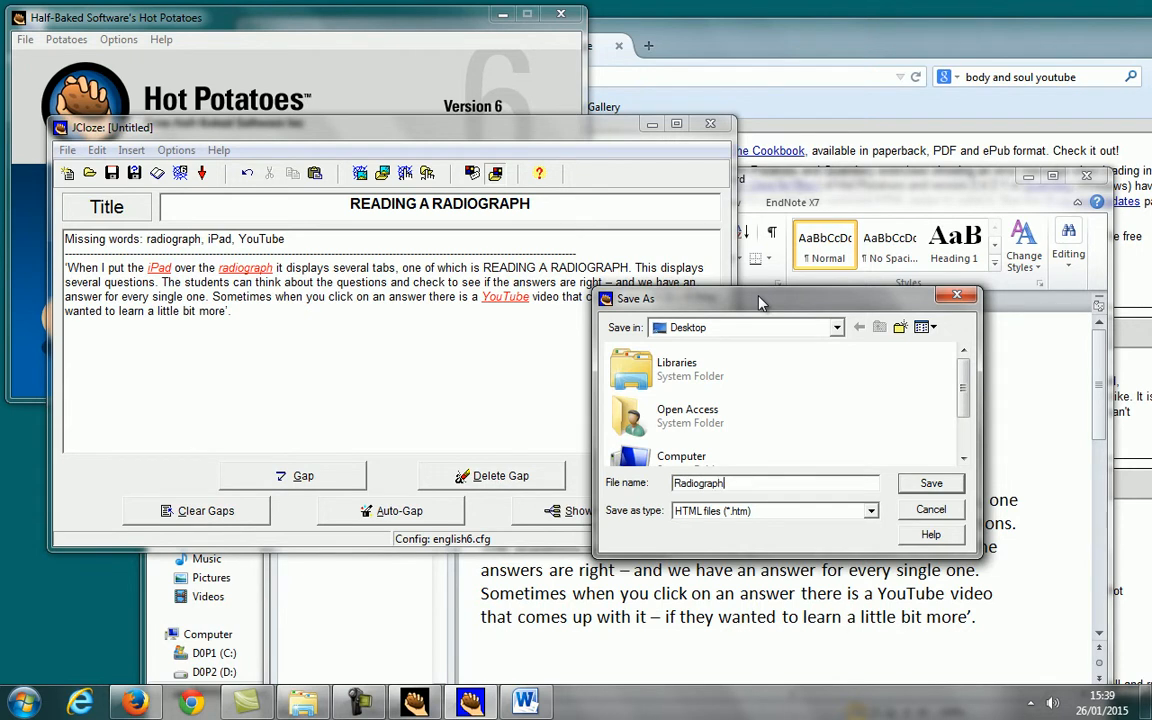
pyautogui.click(945, 485)
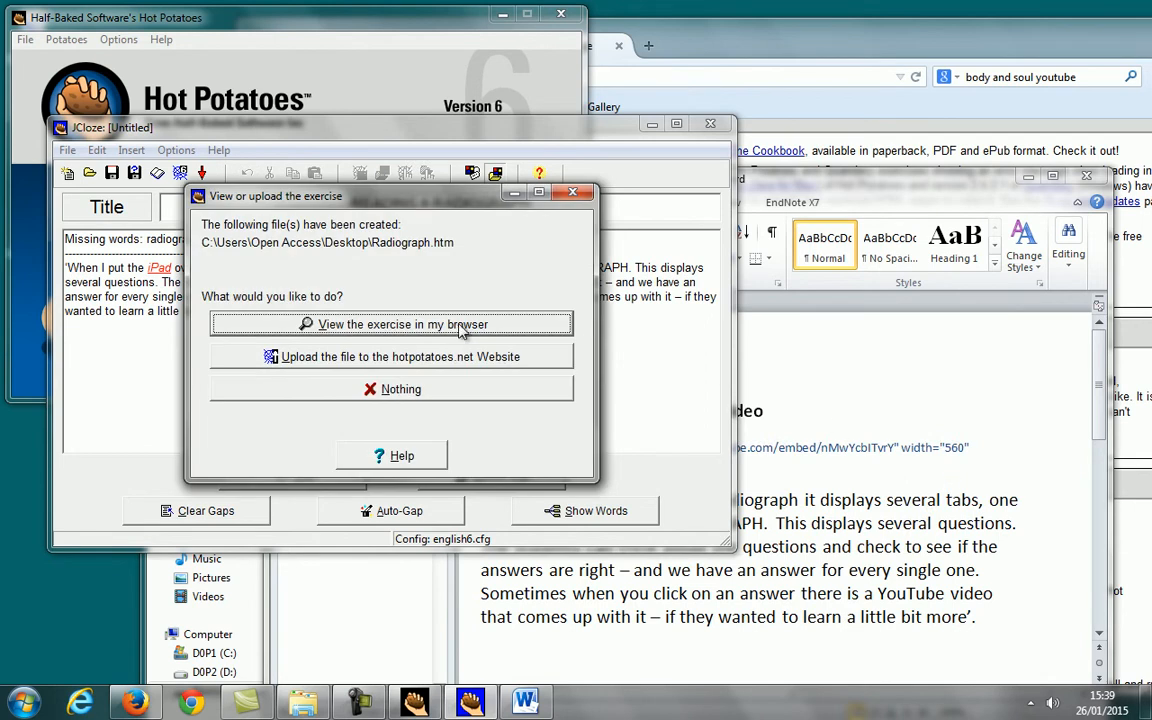
# - View the exported exercise in the browser, examine its video and gap-fill text in a widened window, and minimize the browser
pyautogui.click(459, 324)
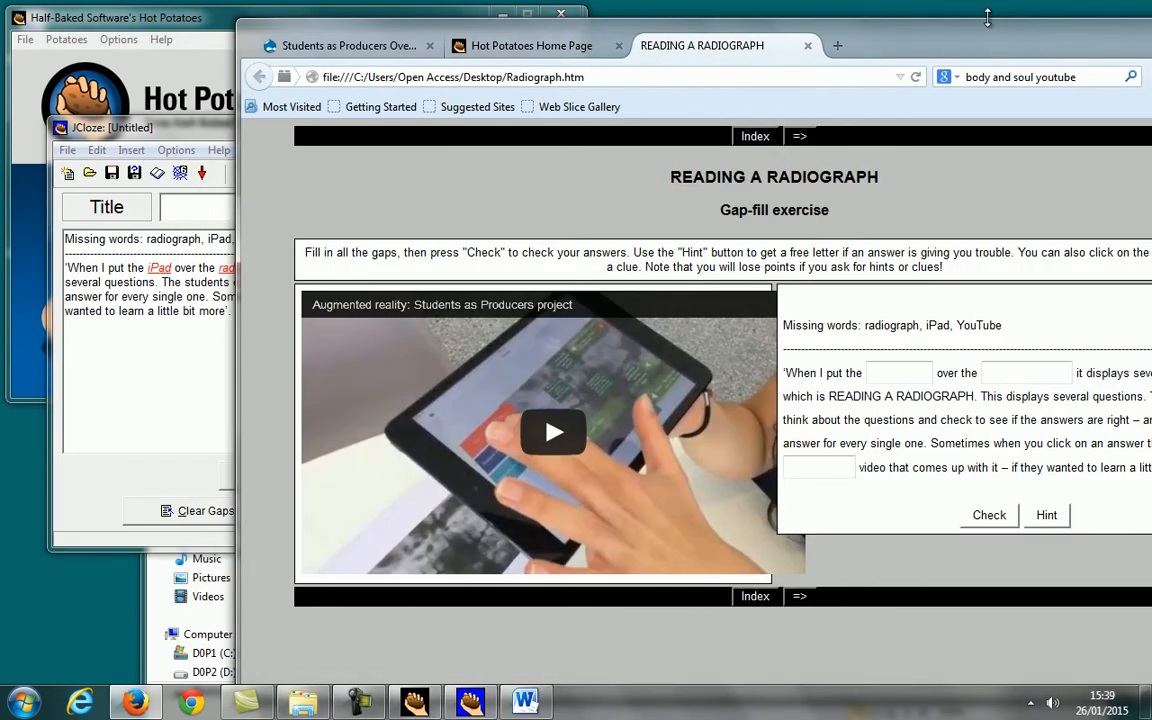
pyautogui.moveTo(975, 45); pyautogui.dragTo(748, 34)
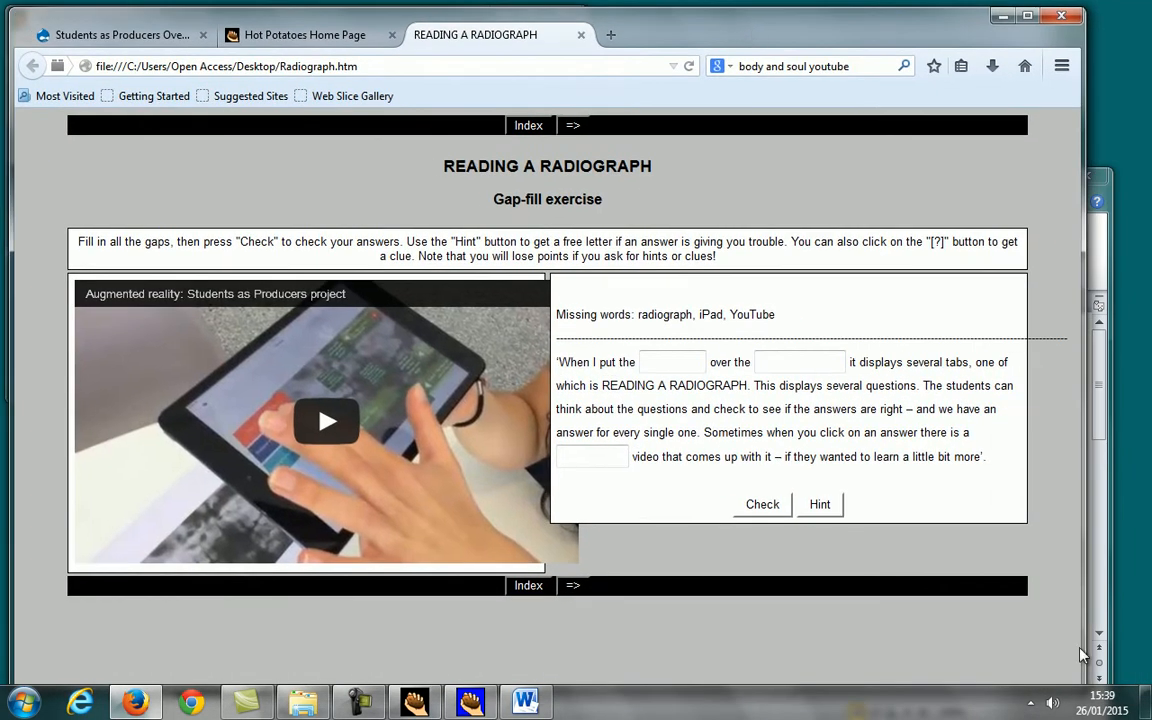
pyautogui.moveTo(1083, 645); pyautogui.dragTo(1146, 642)
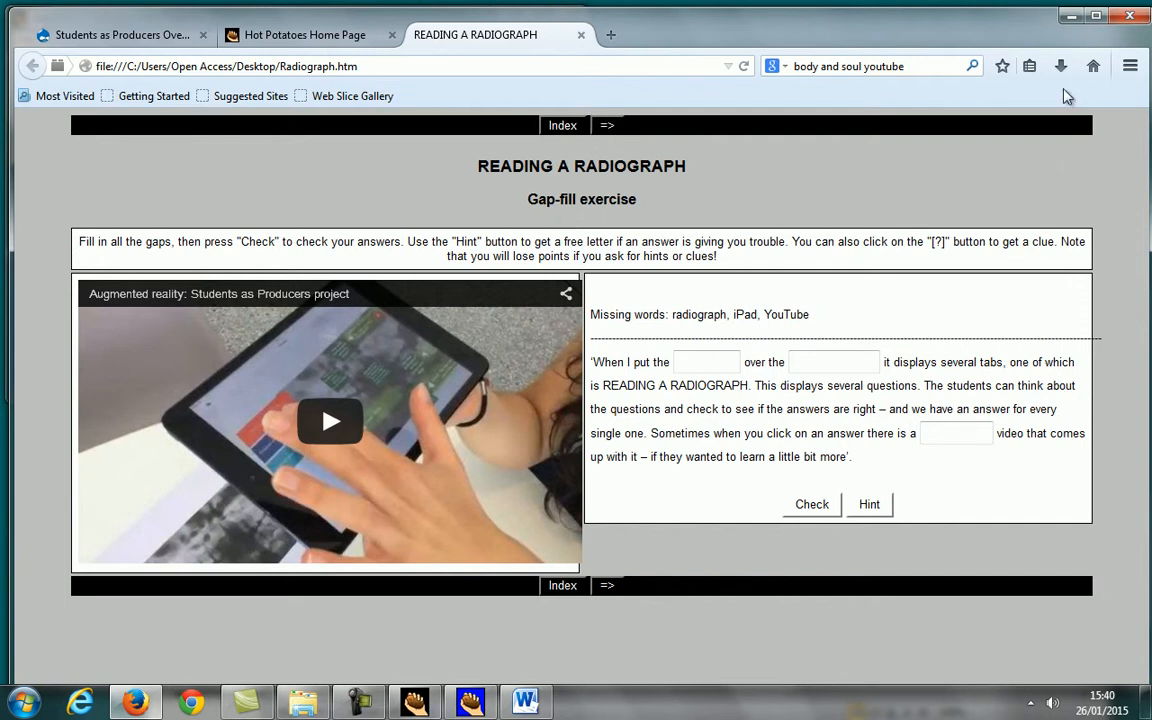
pyautogui.click(1076, 18)
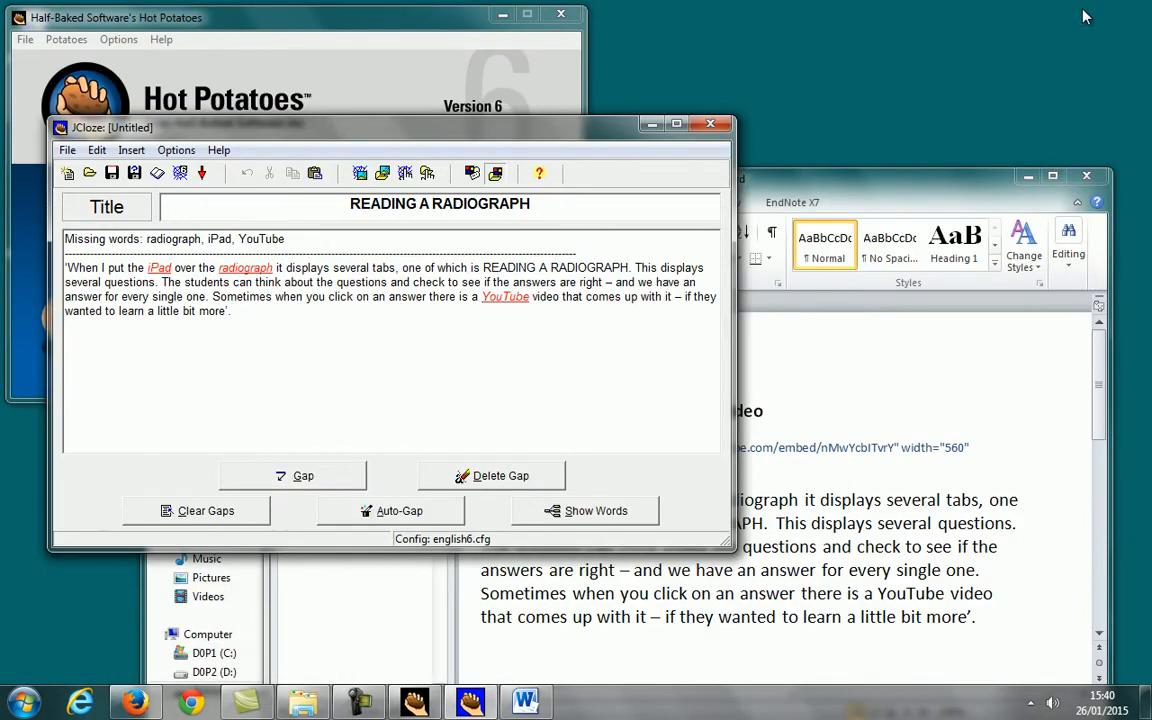
# - In the output configuration's appearance settings, set the page background colour to pink (#ff80ff)
pyautogui.moveTo(238, 127); pyautogui.dragTo(368, 111)
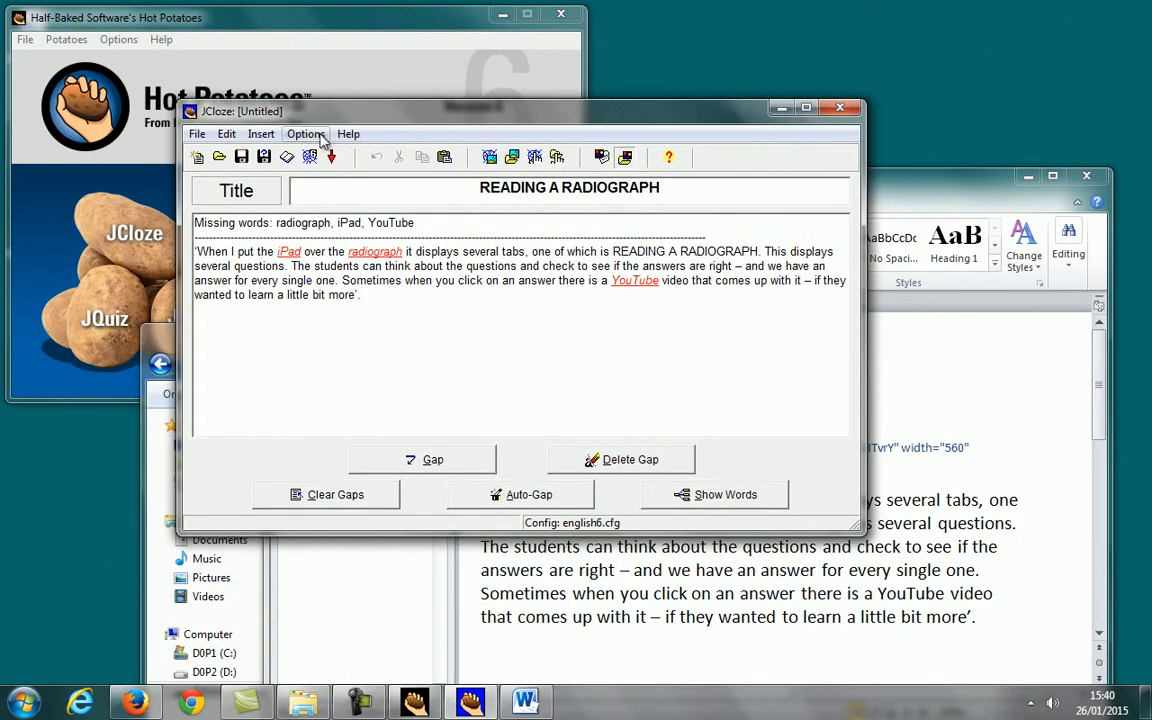
pyautogui.click(318, 135)
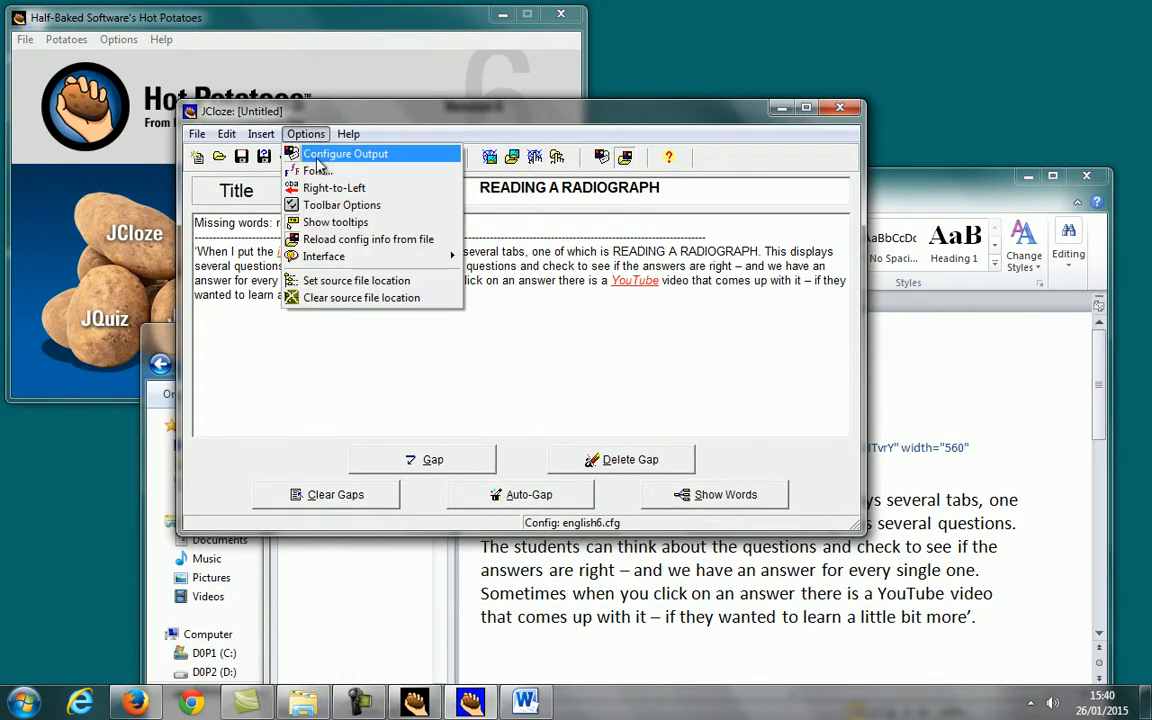
pyautogui.click(317, 159)
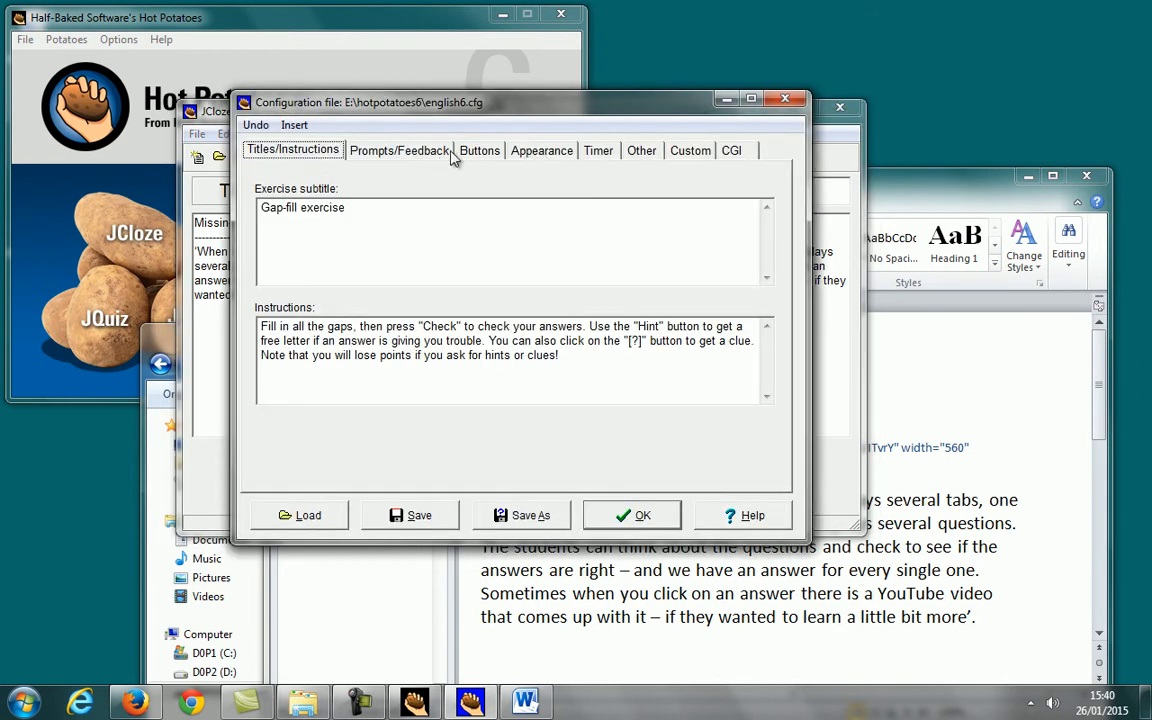
pyautogui.click(537, 155)
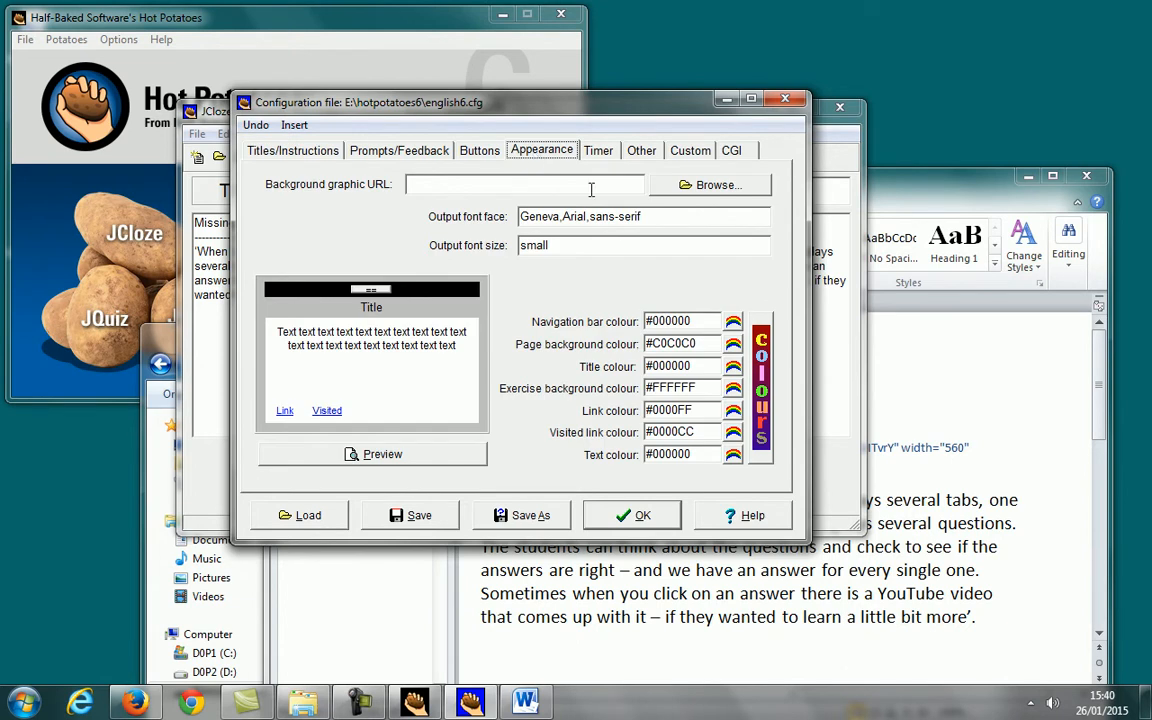
pyautogui.click(733, 343)
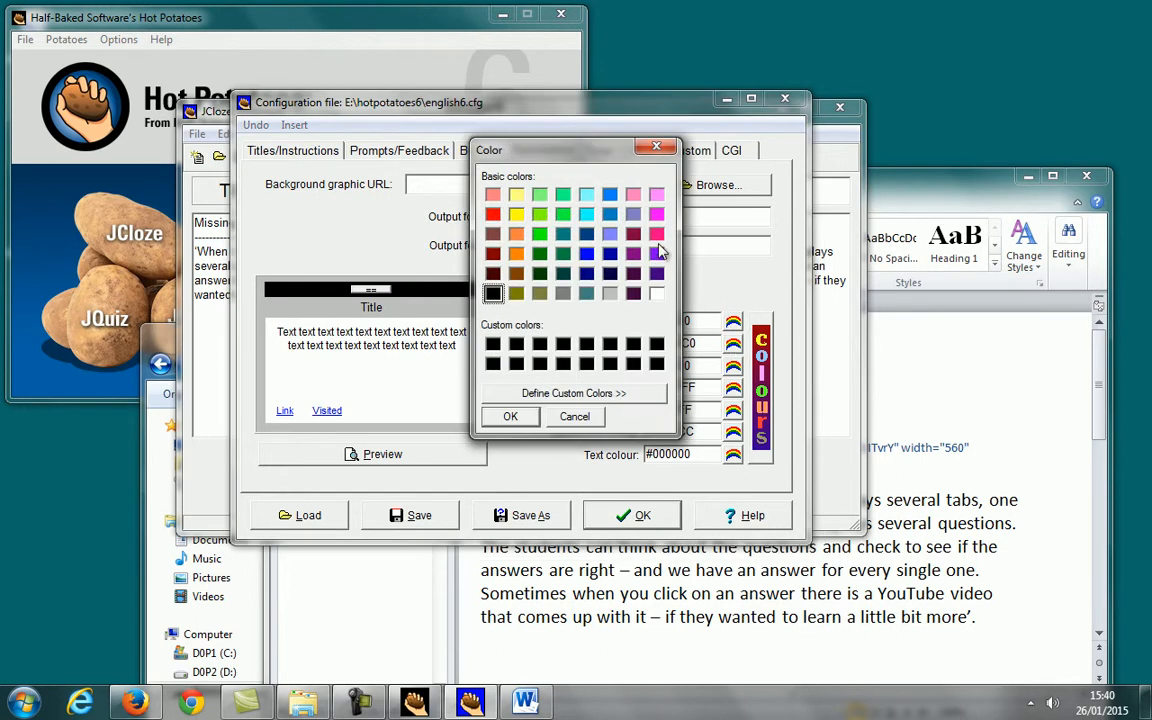
pyautogui.click(656, 194)
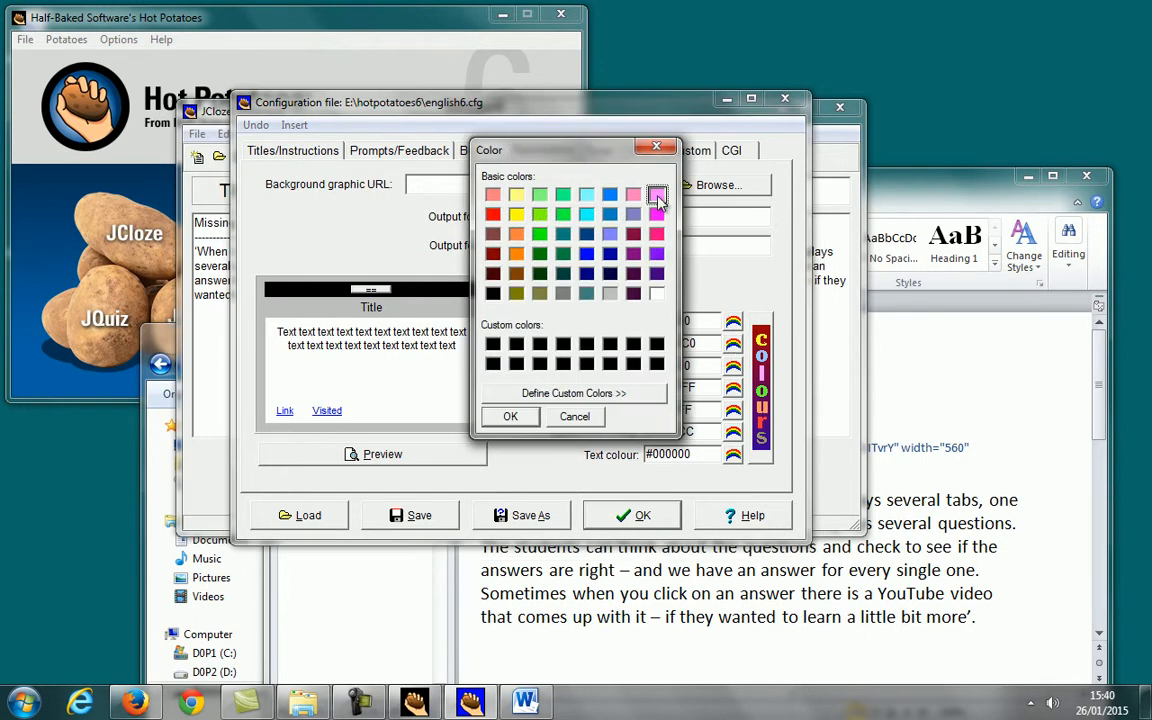
pyautogui.click(505, 418)
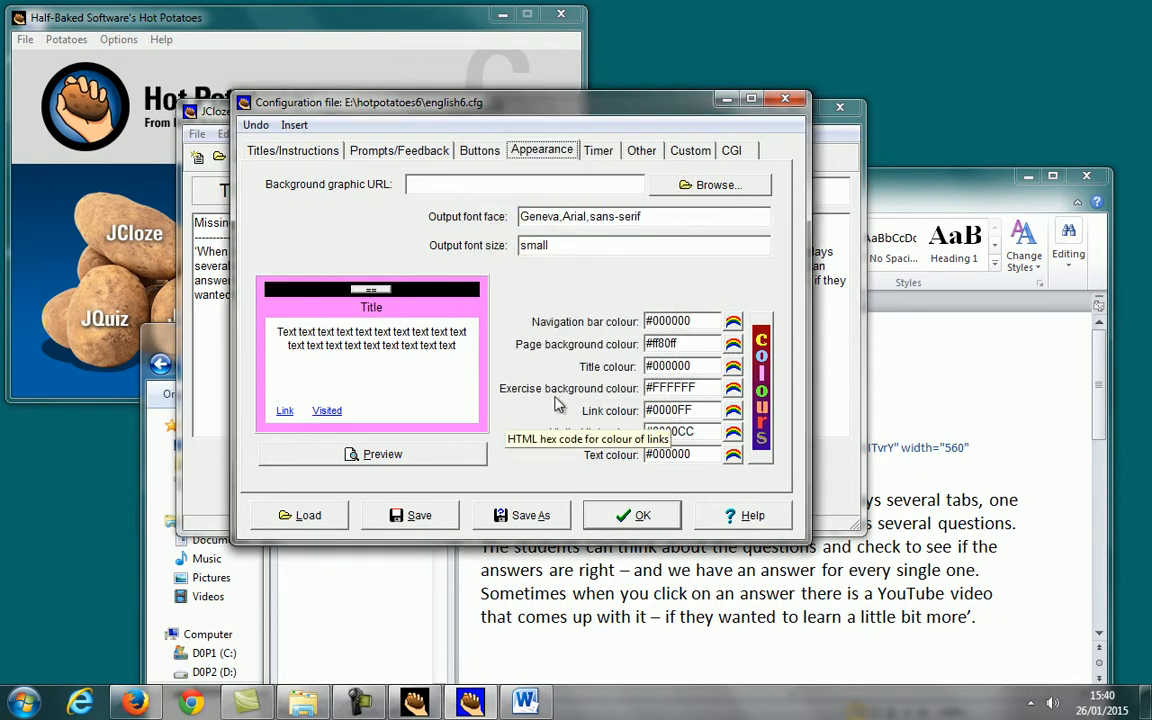
# - Change the page background colour to the periwinkle blue #8080ff
pyautogui.click(733, 343)
pyautogui.click(609, 233)
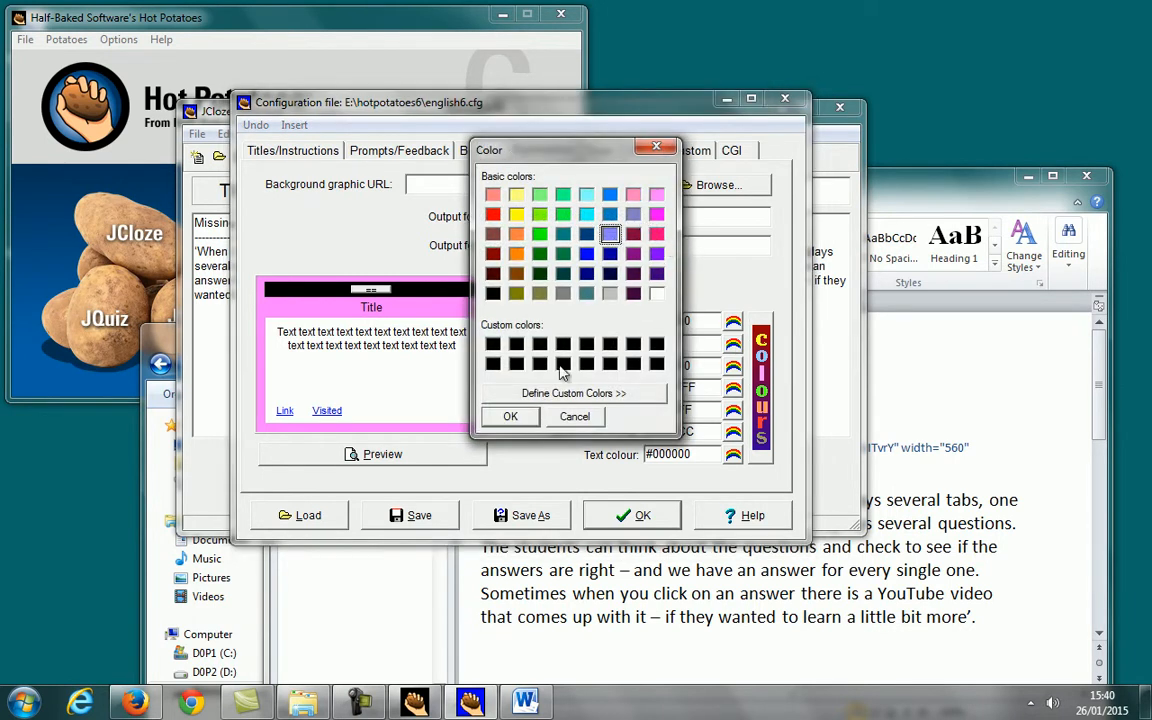
pyautogui.click(509, 416)
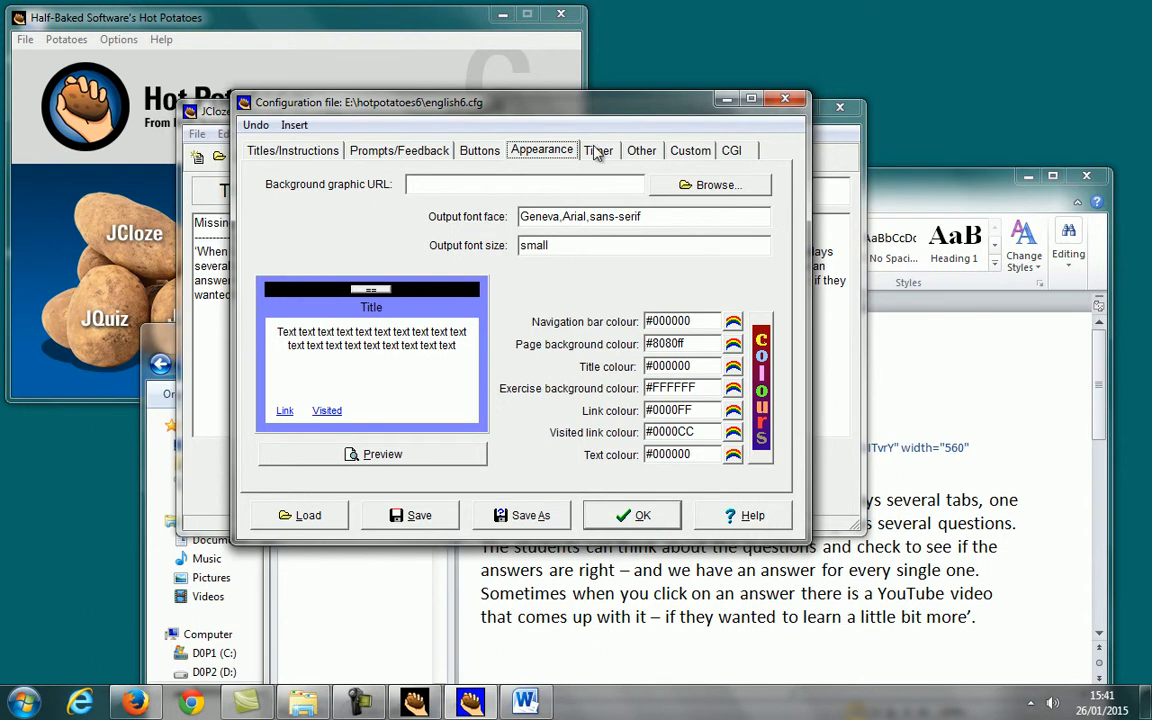
# - Exclude the "Next Exercise" and "Go to Contents" navigation buttons from the exercise
pyautogui.click(480, 151)
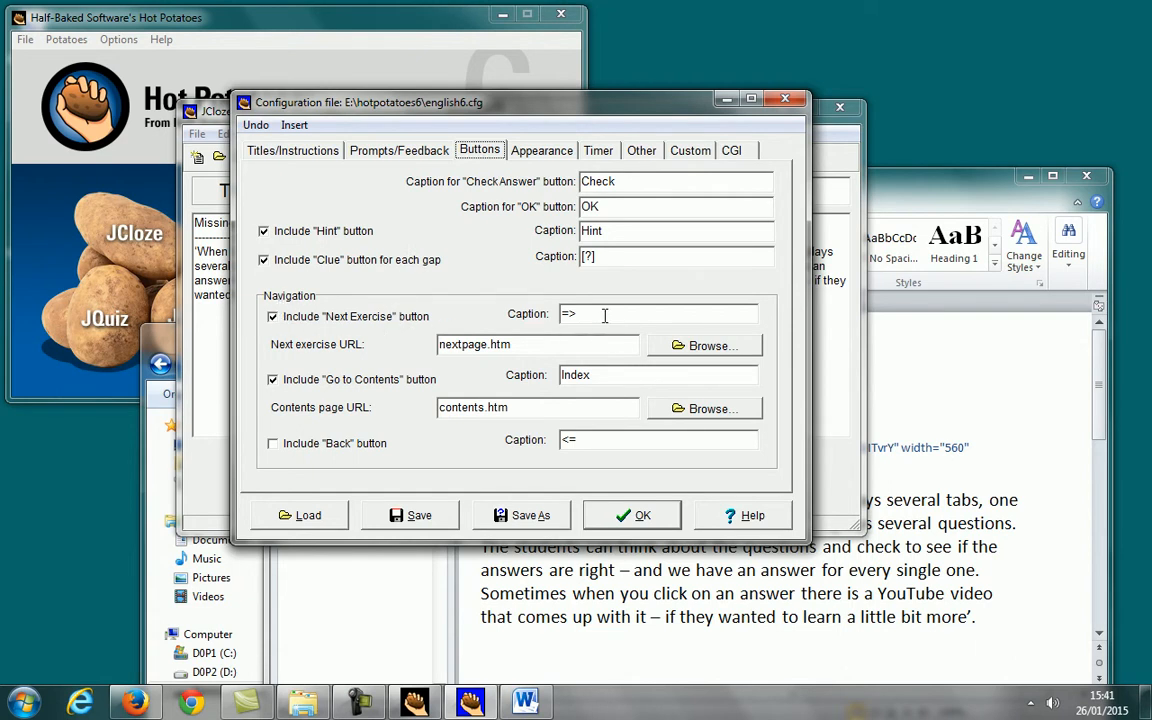
pyautogui.click(274, 320)
pyautogui.click(274, 318)
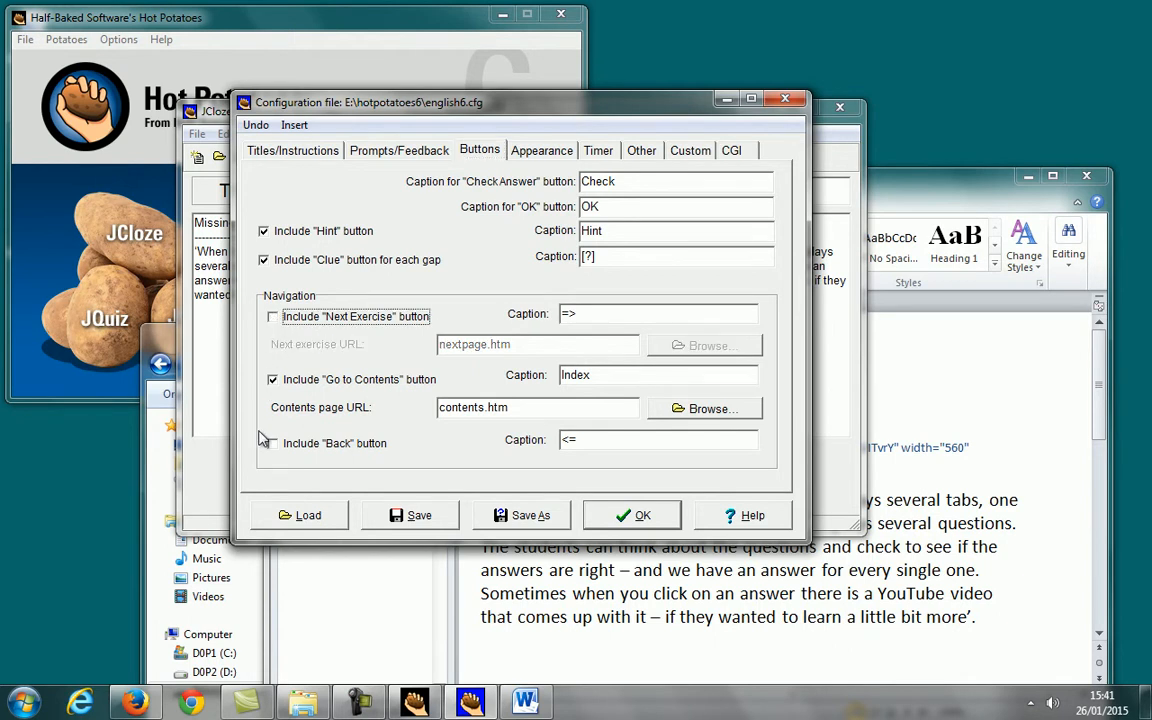
pyautogui.click(273, 381)
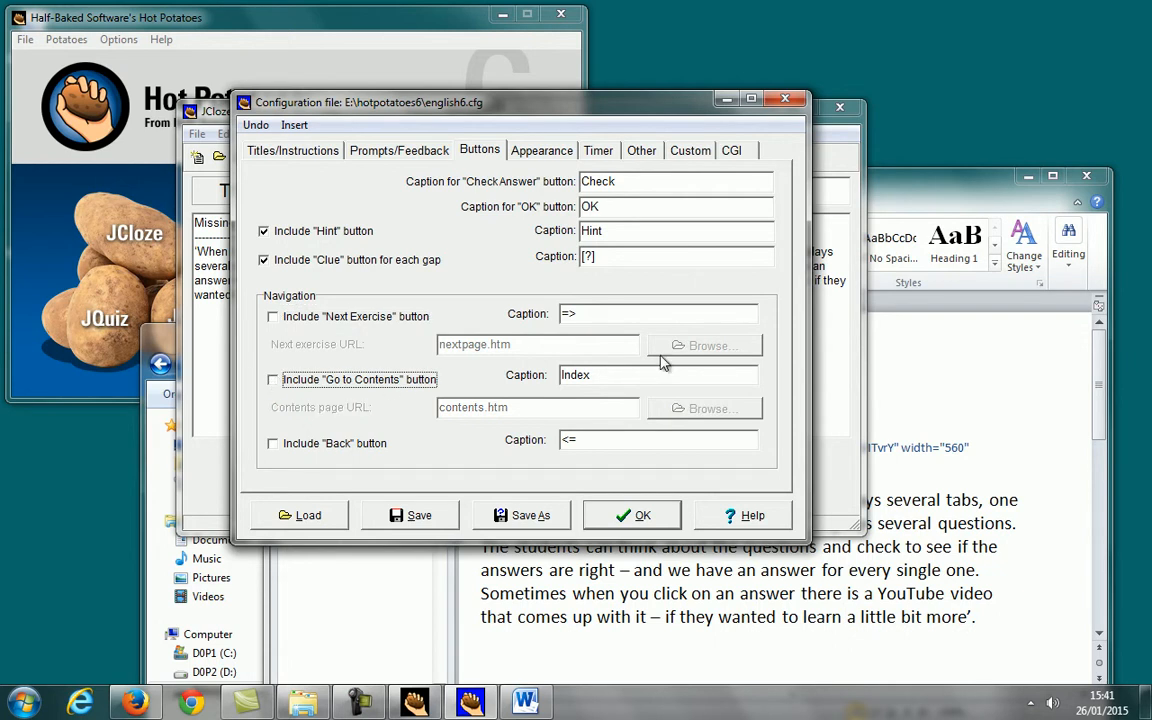
# - Review the exercise subtitle and instructions texts and accept the output configuration
pyautogui.click(306, 152)
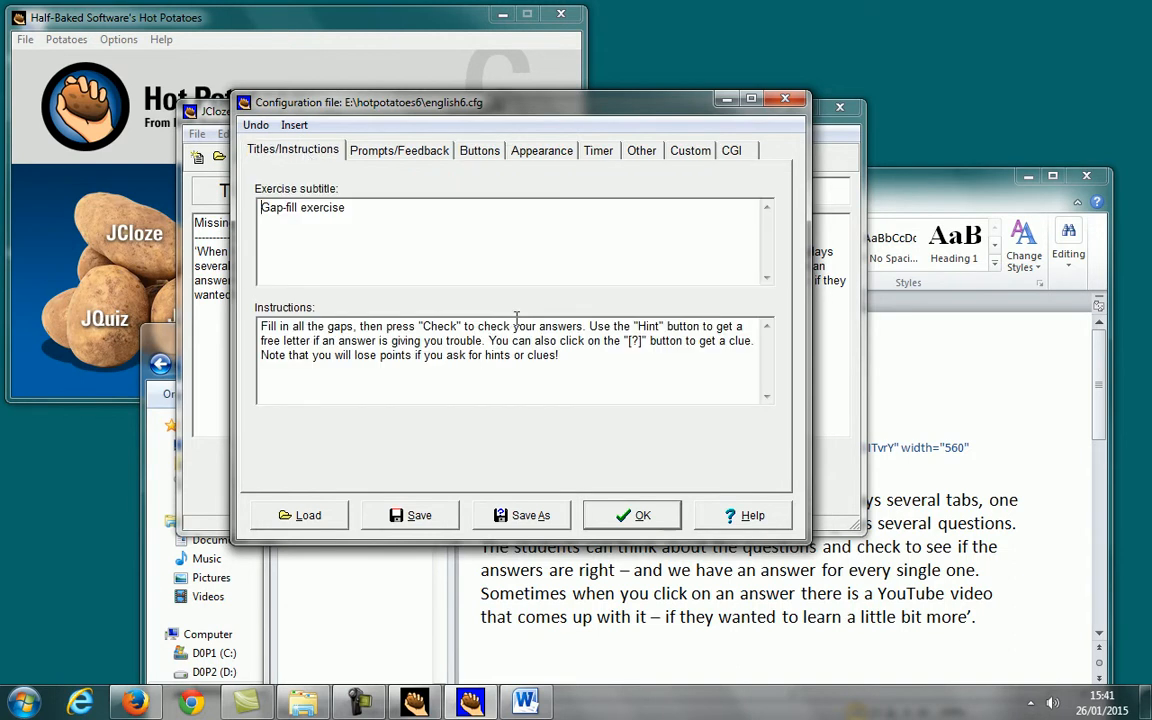
pyautogui.moveTo(560, 356); pyautogui.dragTo(267, 327)
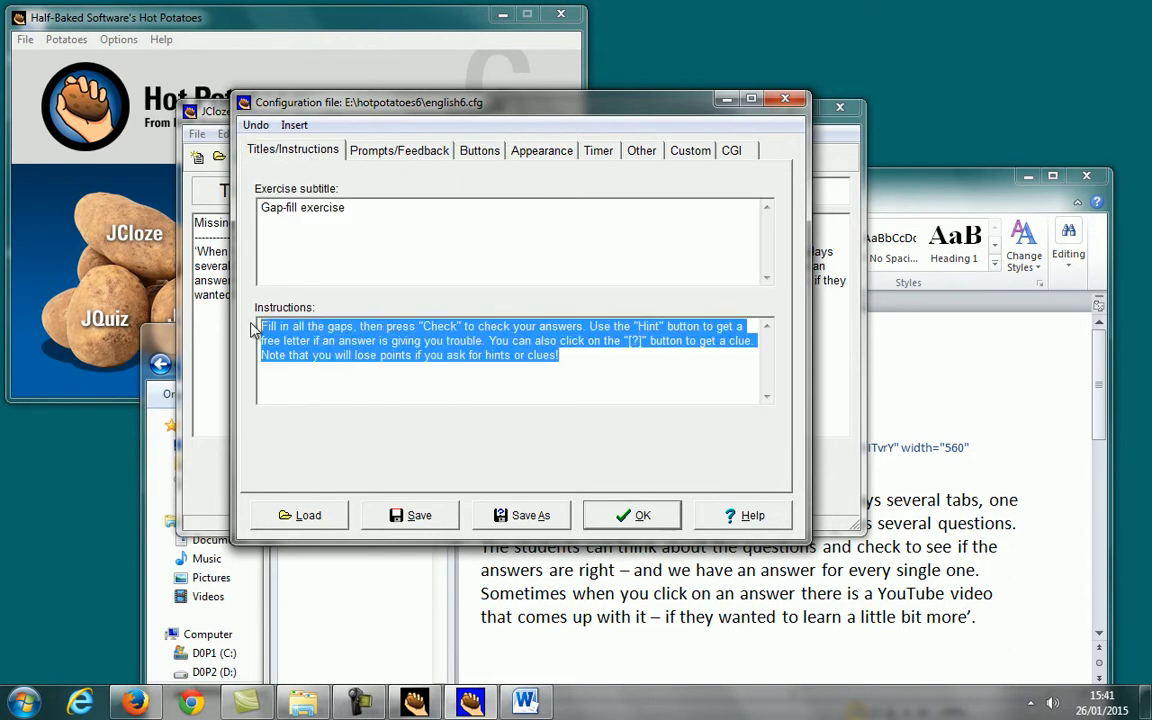
pyautogui.moveTo(347, 208); pyautogui.dragTo(245, 203)
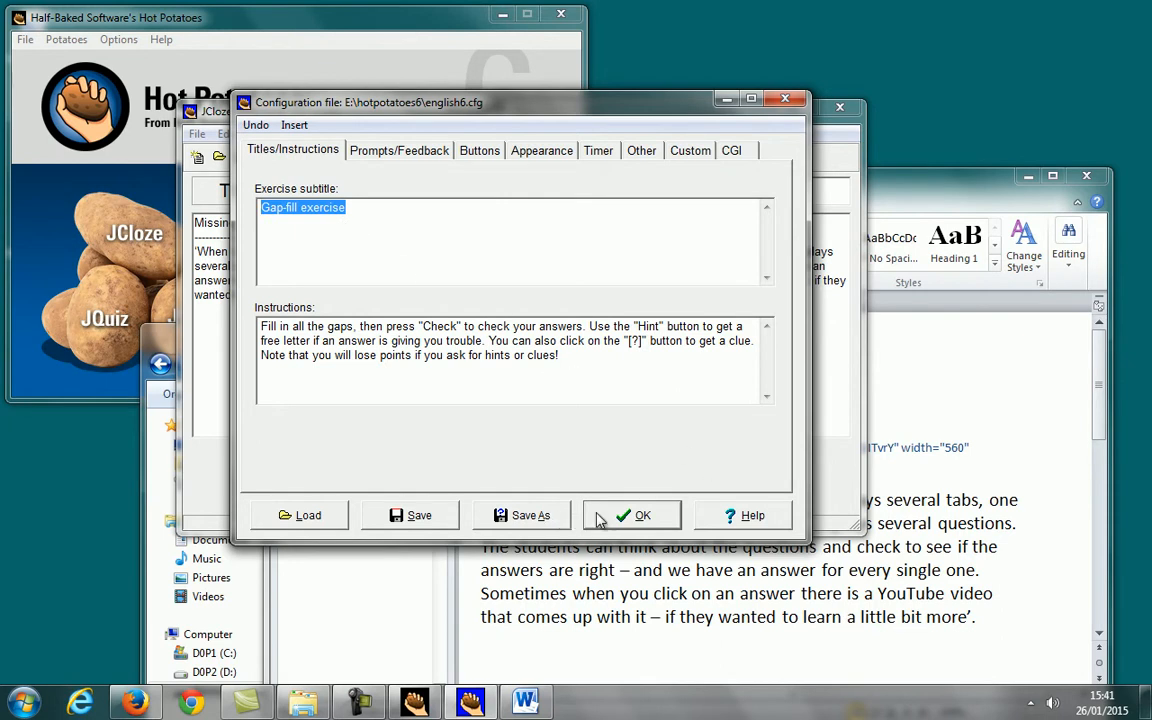
pyautogui.click(632, 516)
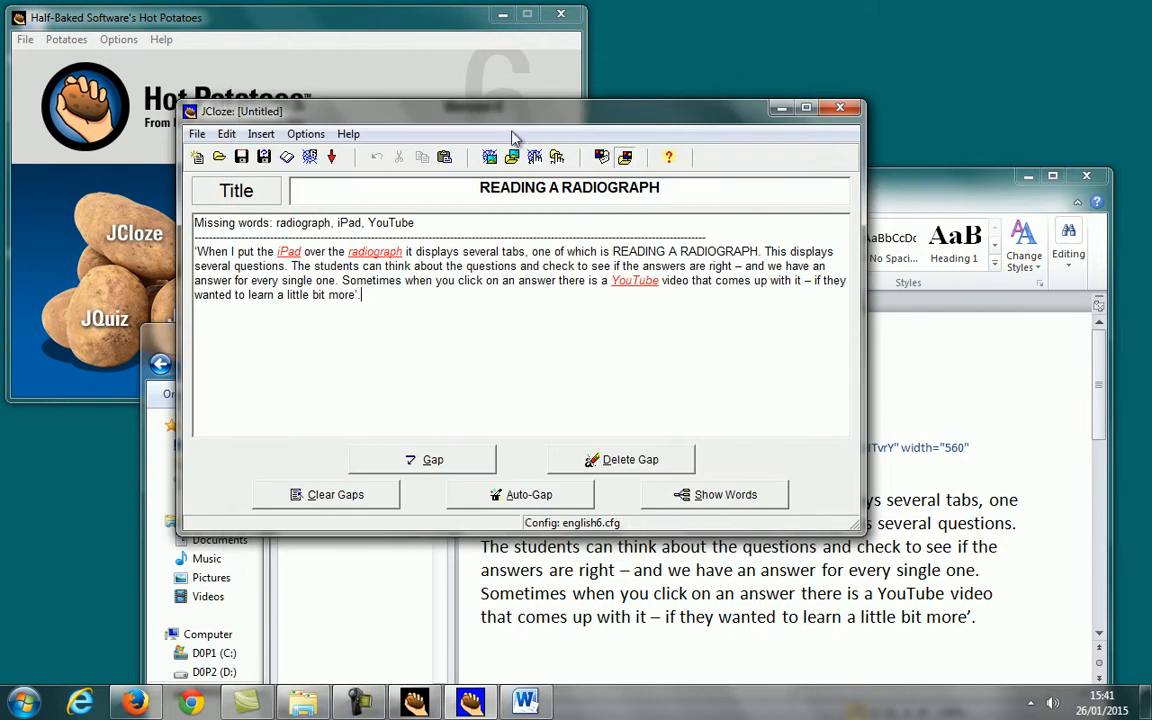
# - Export the exercise as a standard-format web page, replacing Radiograph.htm on the Desktop, and open it in the browser
pyautogui.moveTo(480, 120); pyautogui.dragTo(573, 106)
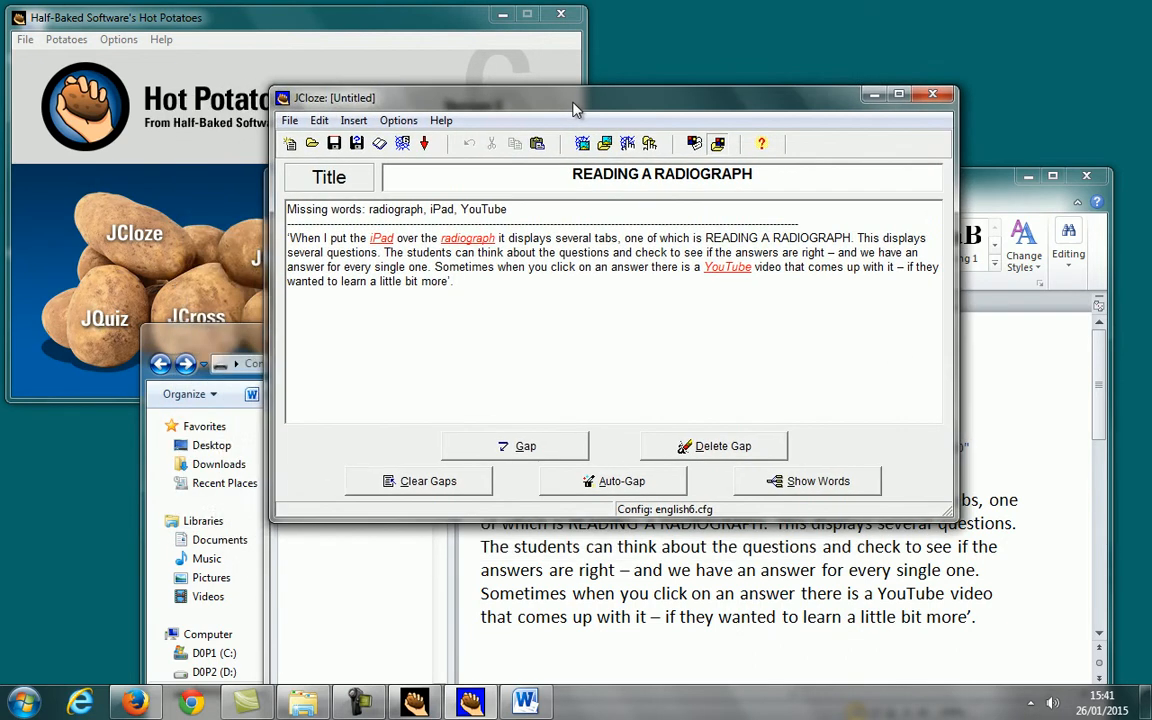
pyautogui.click(292, 121)
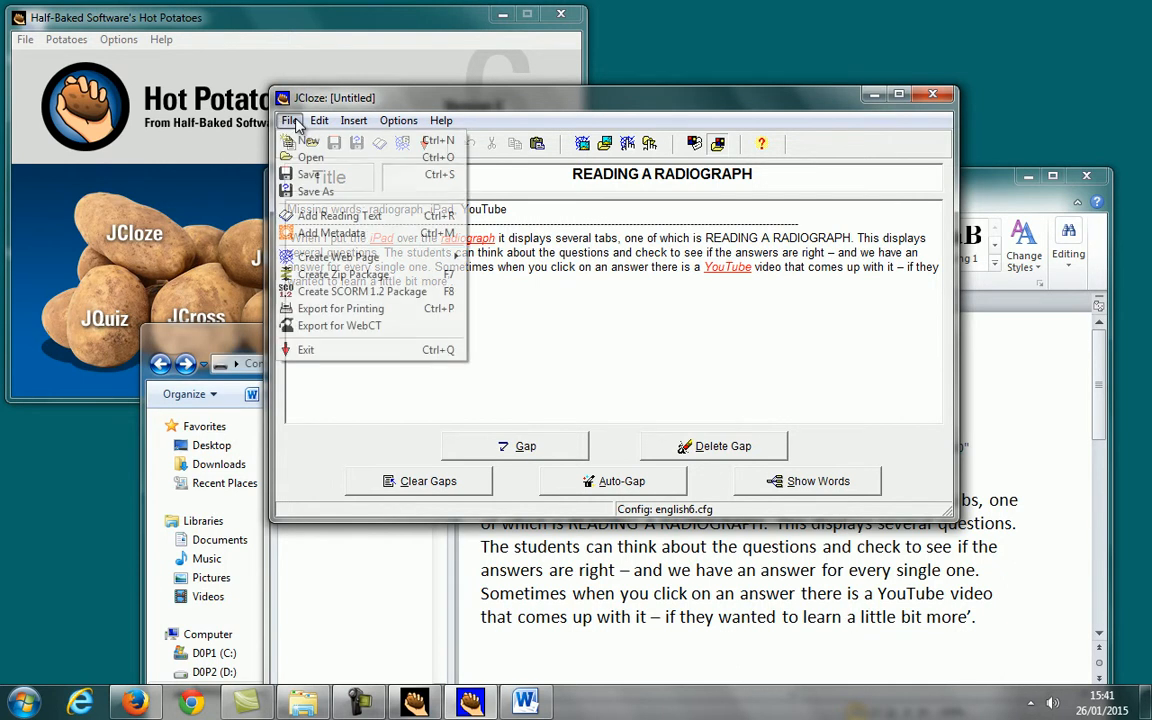
pyautogui.moveTo(312, 258)
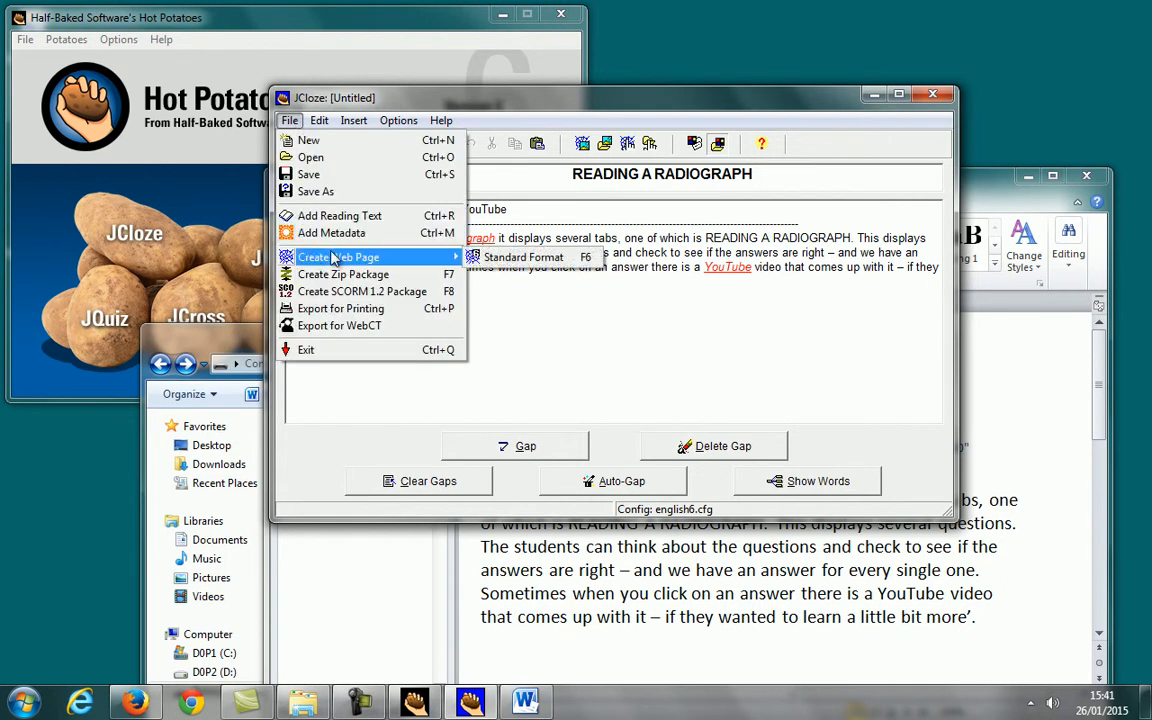
pyautogui.click(505, 257)
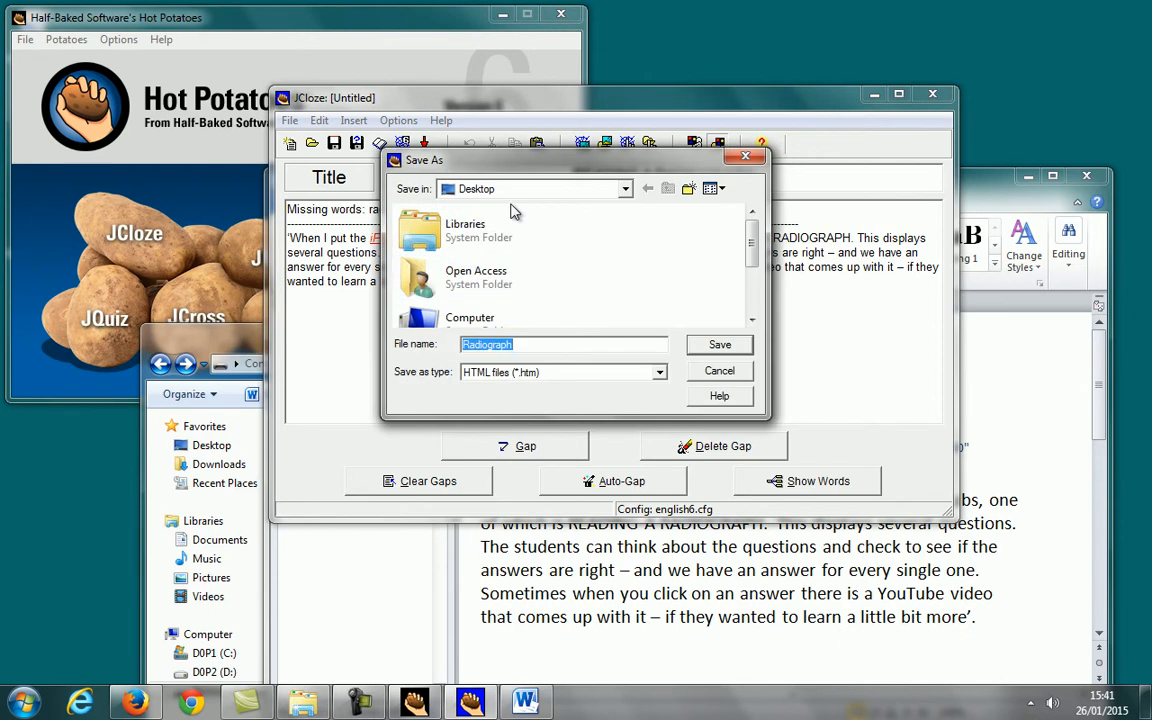
pyautogui.click(720, 343)
pyautogui.click(632, 358)
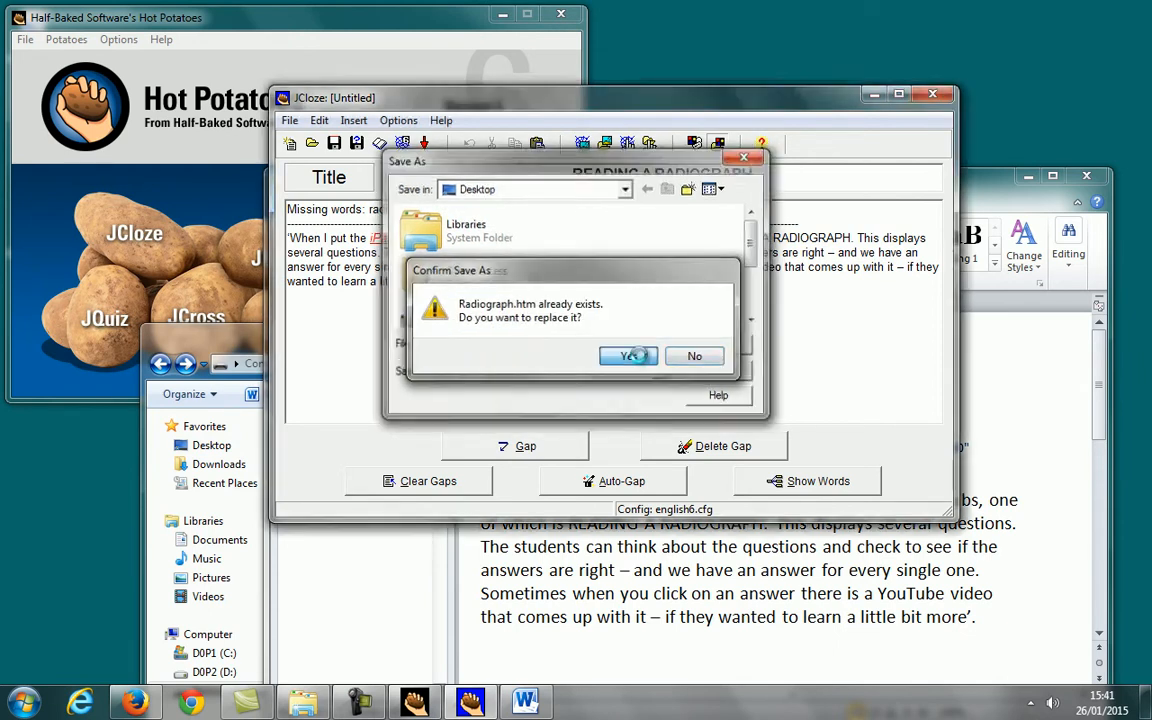
pyautogui.click(440, 332)
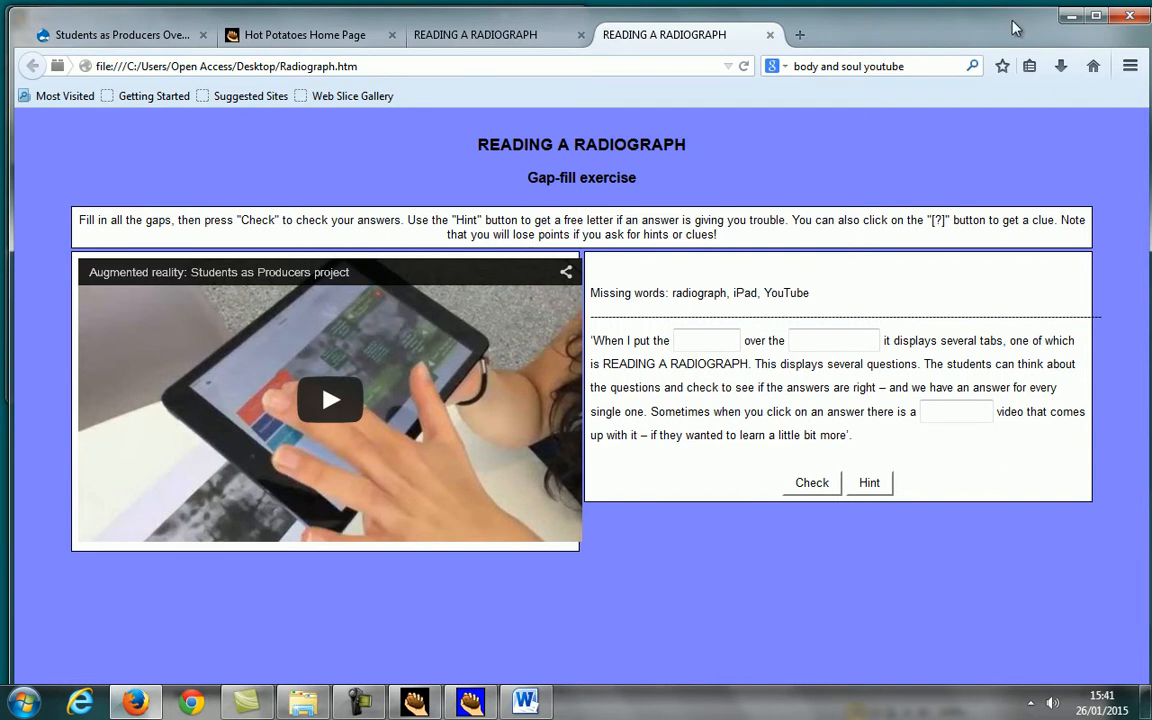
# - Fill the three gaps of the exported exercise in text order with iPad, radiograph and YouTube, taken from the missing words line
pyautogui.moveTo(1016, 28); pyautogui.dragTo(980, 28)
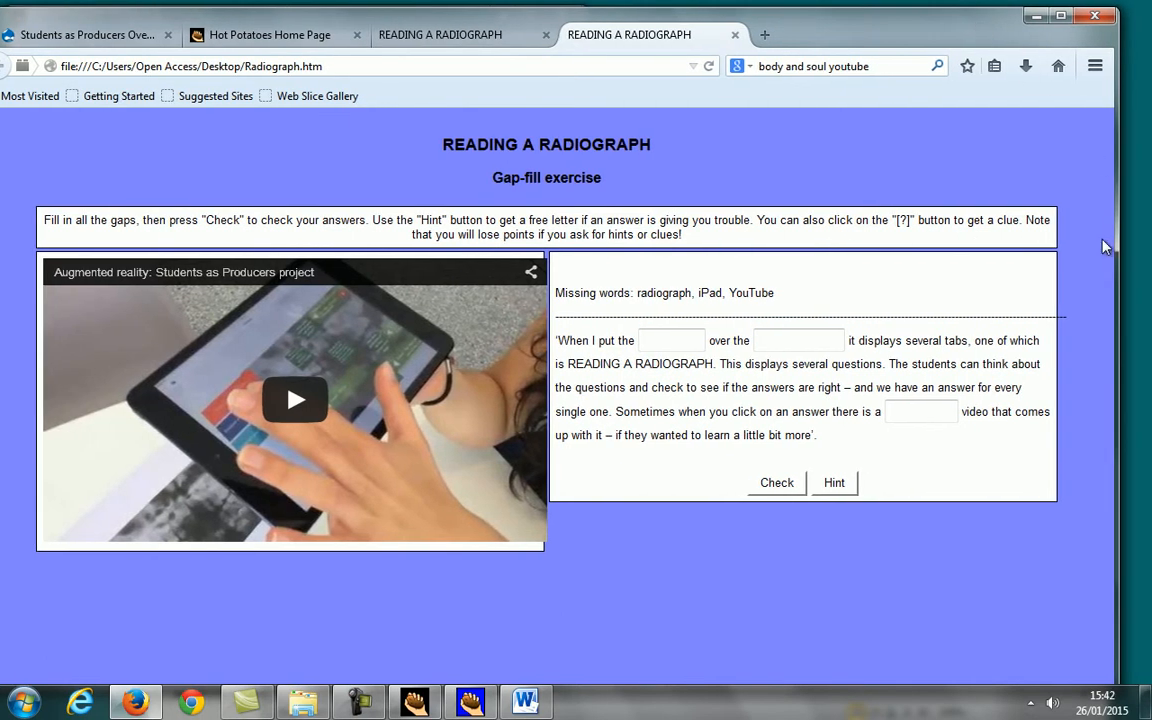
pyautogui.doubleClick(664, 291)
pyautogui.hotkey('ctrl', 'c')
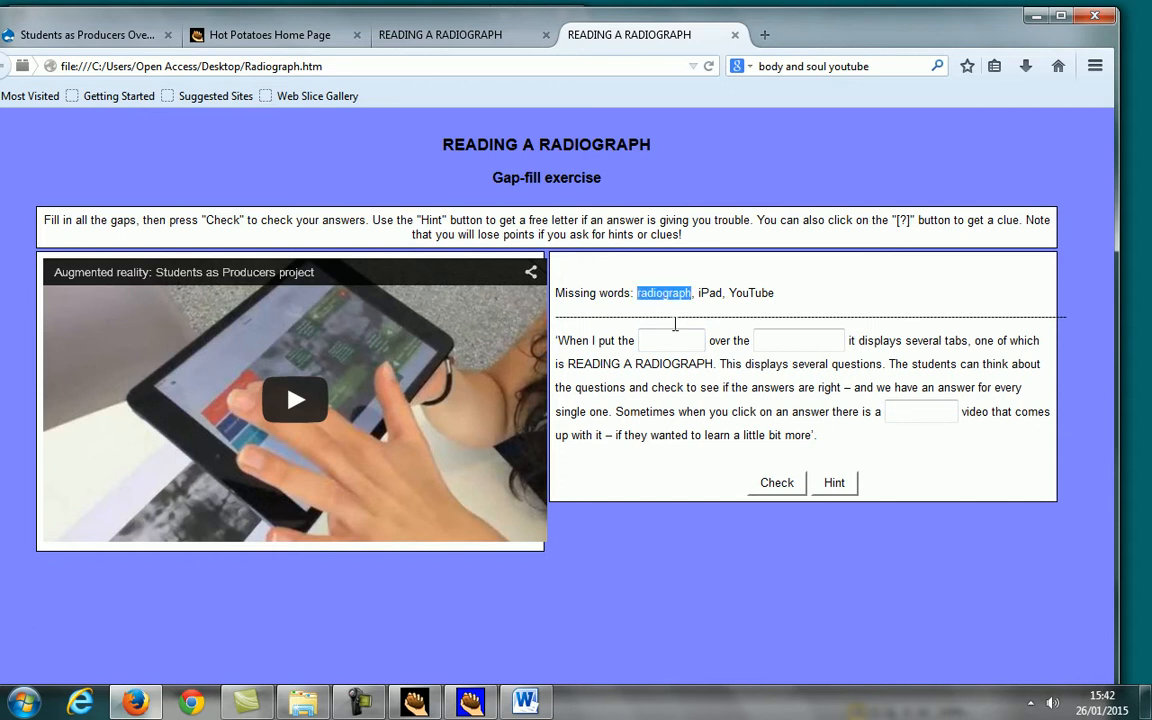
pyautogui.click(779, 341)
pyautogui.hotkey('ctrl', 'v')
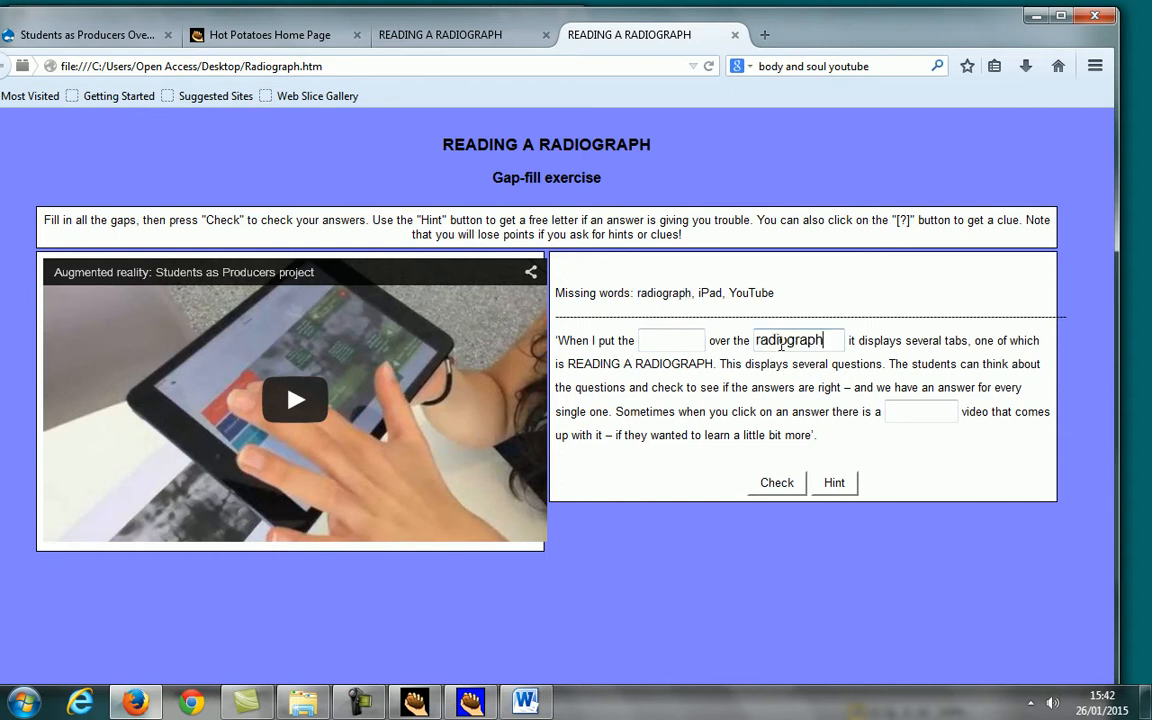
pyautogui.doubleClick(710, 293)
pyautogui.click(687, 342)
pyautogui.write('iPad')
pyautogui.doubleClick(759, 292)
pyautogui.hotkey('ctrl', 'c')
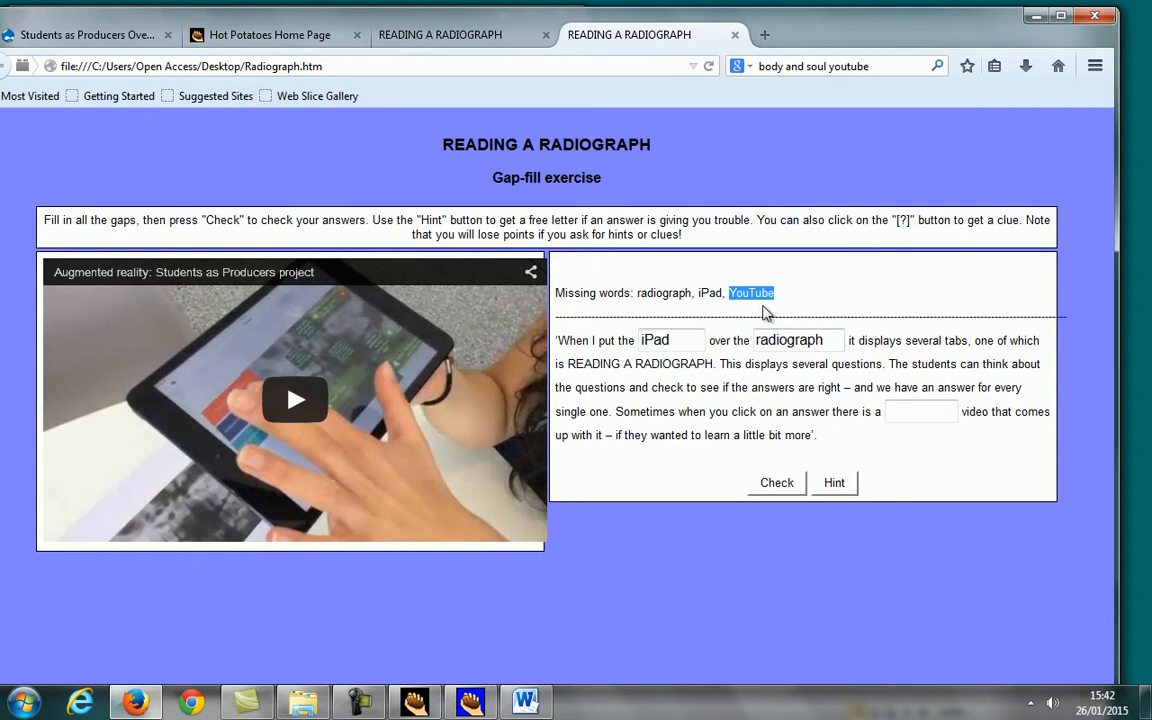
pyautogui.click(909, 411)
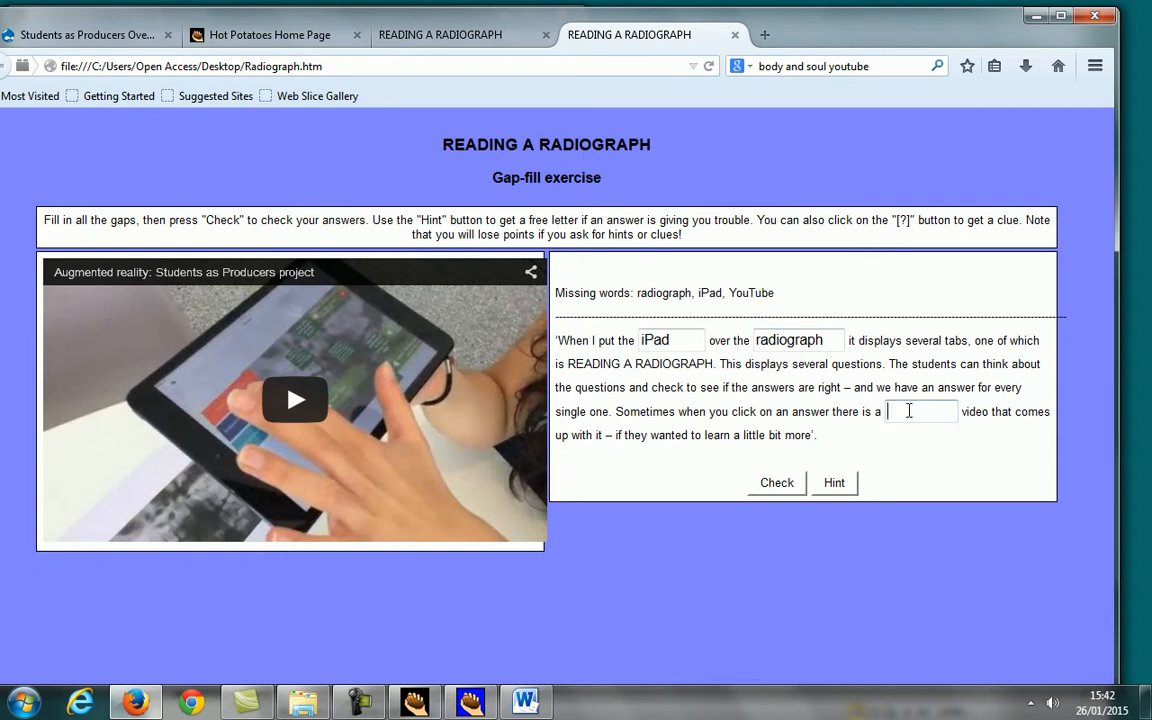
pyautogui.hotkey('ctrl', 'v')
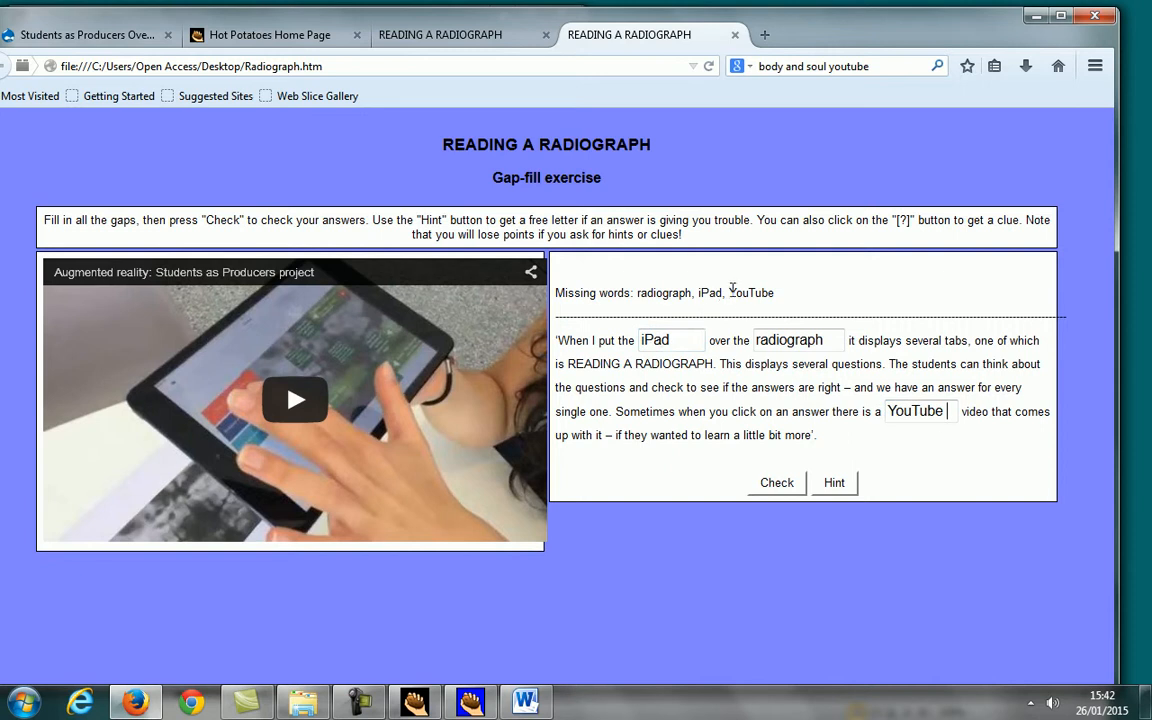
# - Replace the first gap's answer with radiograph and the second's with iPad, check the answers, and dismiss the feedback
pyautogui.doubleClick(671, 293)
pyautogui.hotkey('ctrl', 'c')
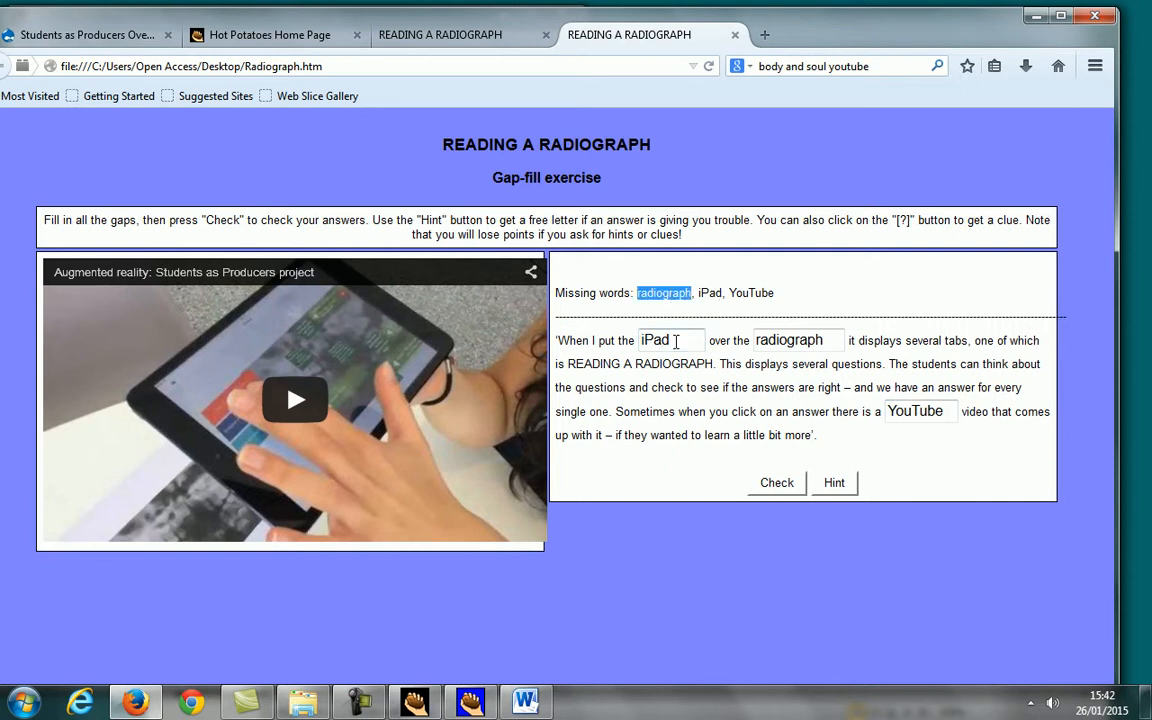
pyautogui.doubleClick(671, 340)
pyautogui.hotkey('ctrl', 'v')
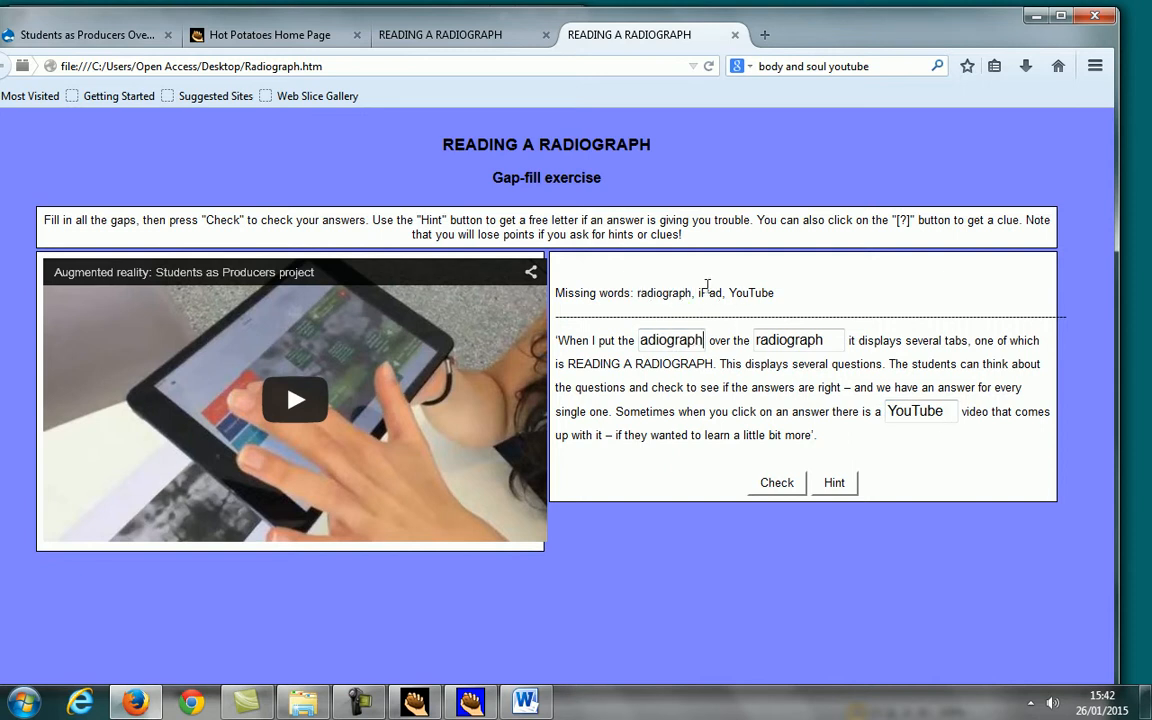
pyautogui.doubleClick(712, 293)
pyautogui.hotkey('ctrl', 'c')
pyautogui.doubleClick(790, 340)
pyautogui.hotkey('ctrl', 'v')
pyautogui.click(780, 483)
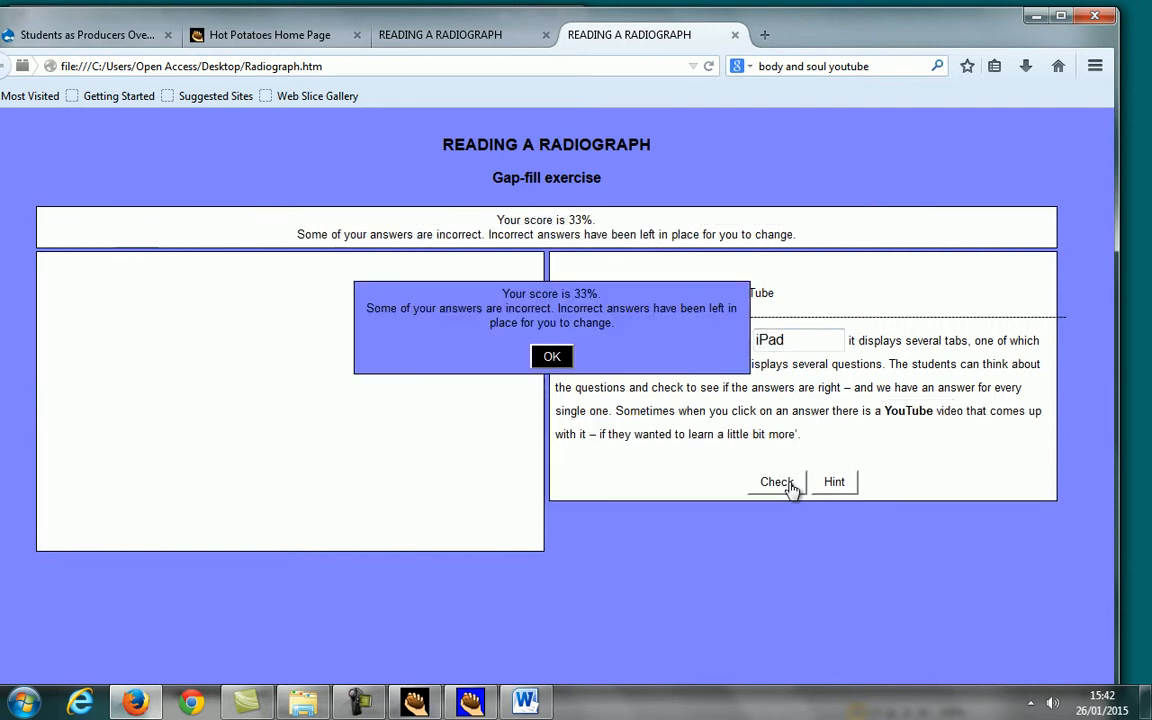
pyautogui.click(551, 356)
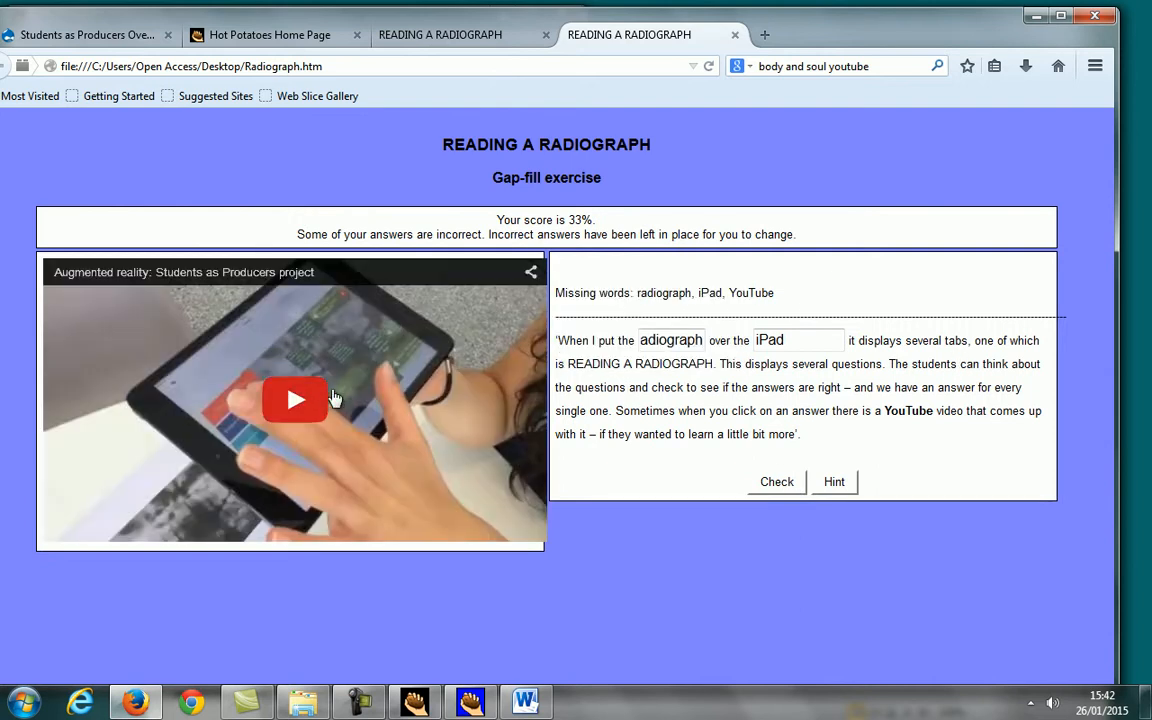
# - Play the embedded video for a few seconds, pause it, and minimize the browser
pyautogui.click(296, 402)
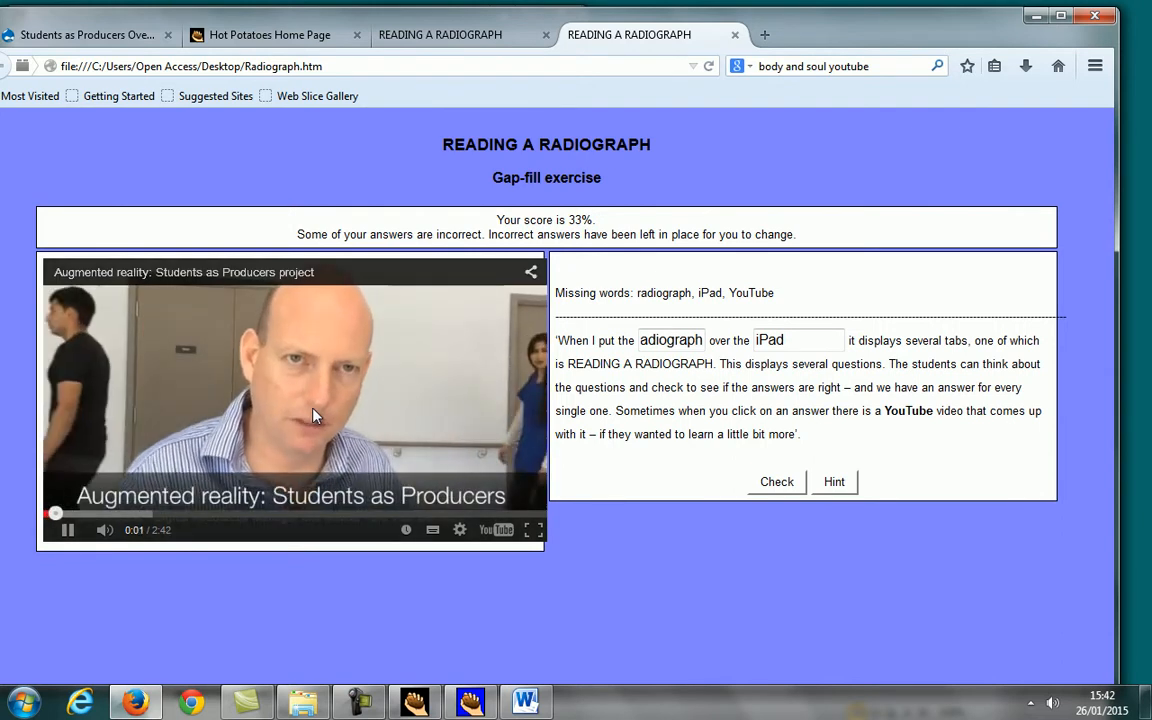
pyautogui.click(68, 530)
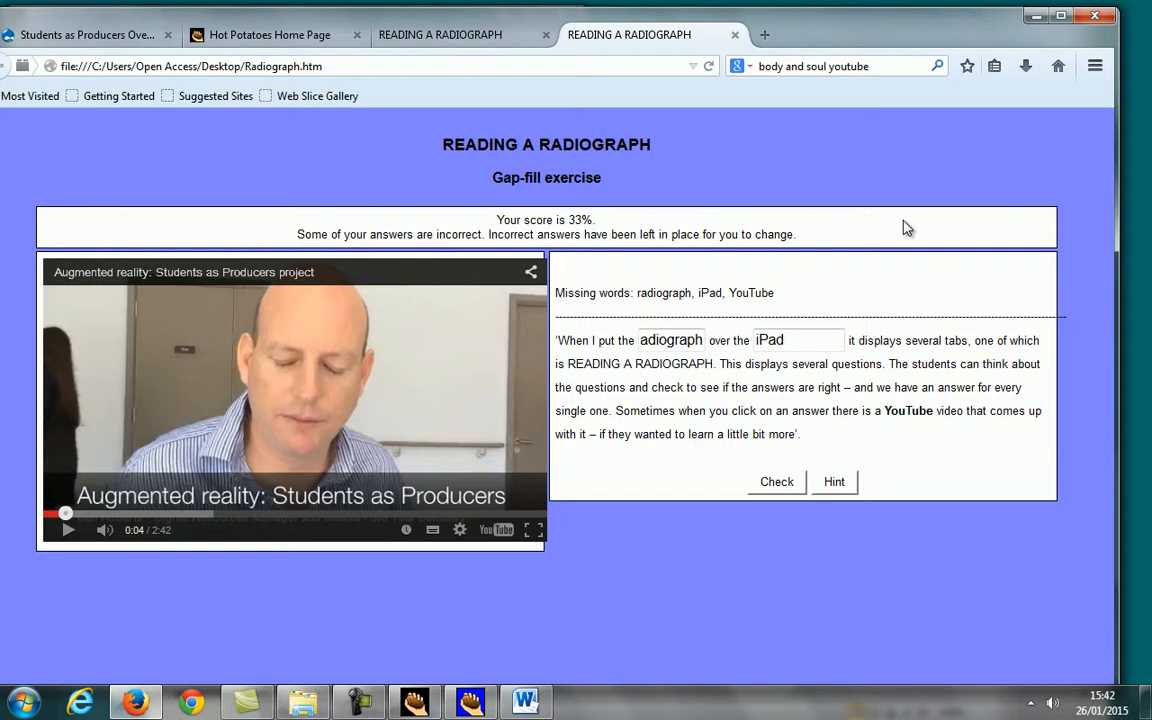
pyautogui.click(1036, 17)
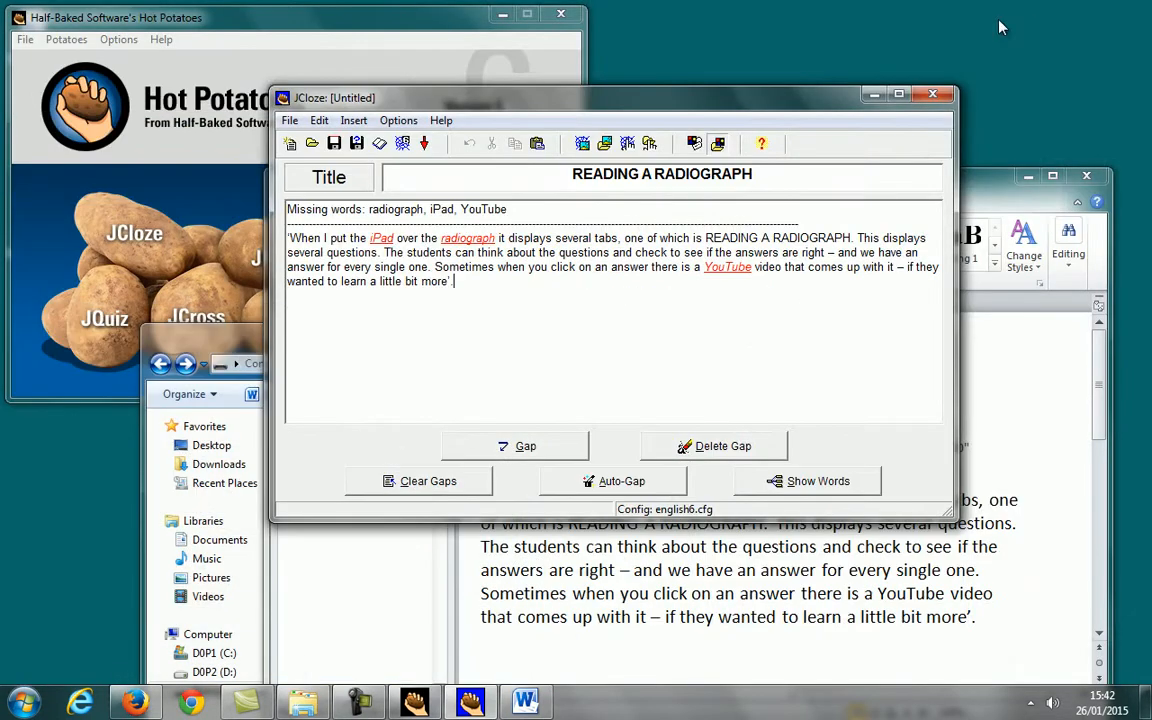
# - Move the JCloze and Hot Potatoes windows aside to uncover the desktop, and open the exported Radiograph page from it
pyautogui.moveTo(348, 92); pyautogui.dragTo(550, 168)
pyautogui.moveTo(237, 27); pyautogui.dragTo(474, 32)
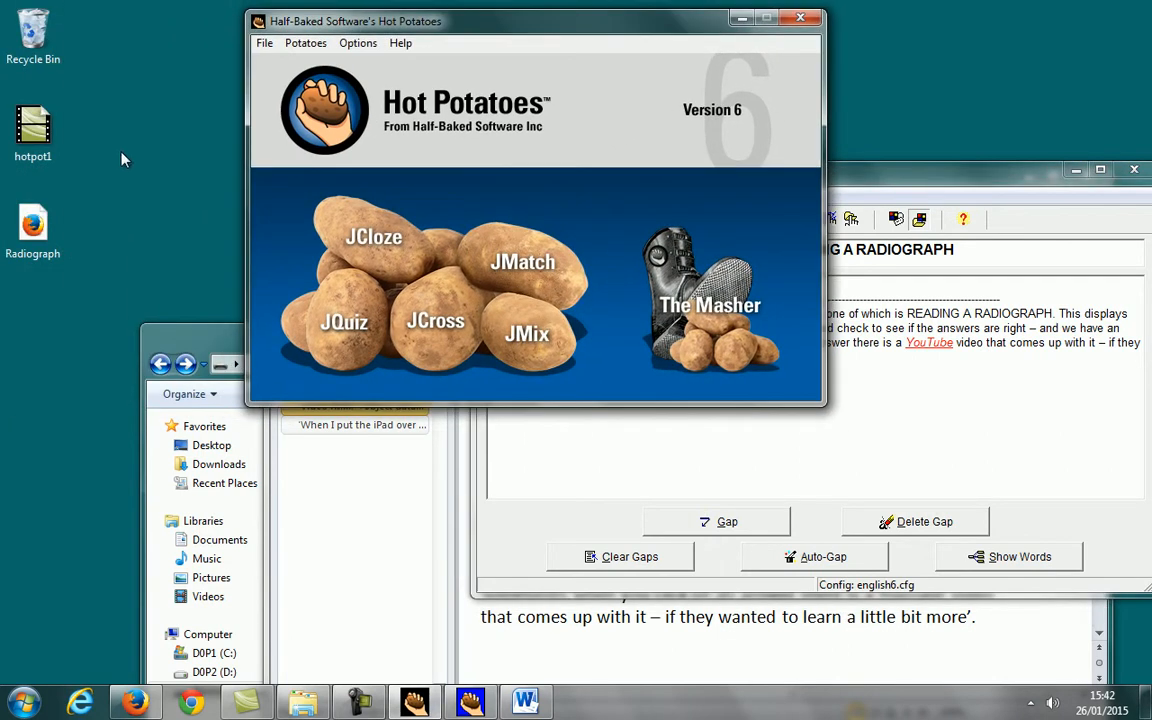
pyautogui.doubleClick(38, 228)
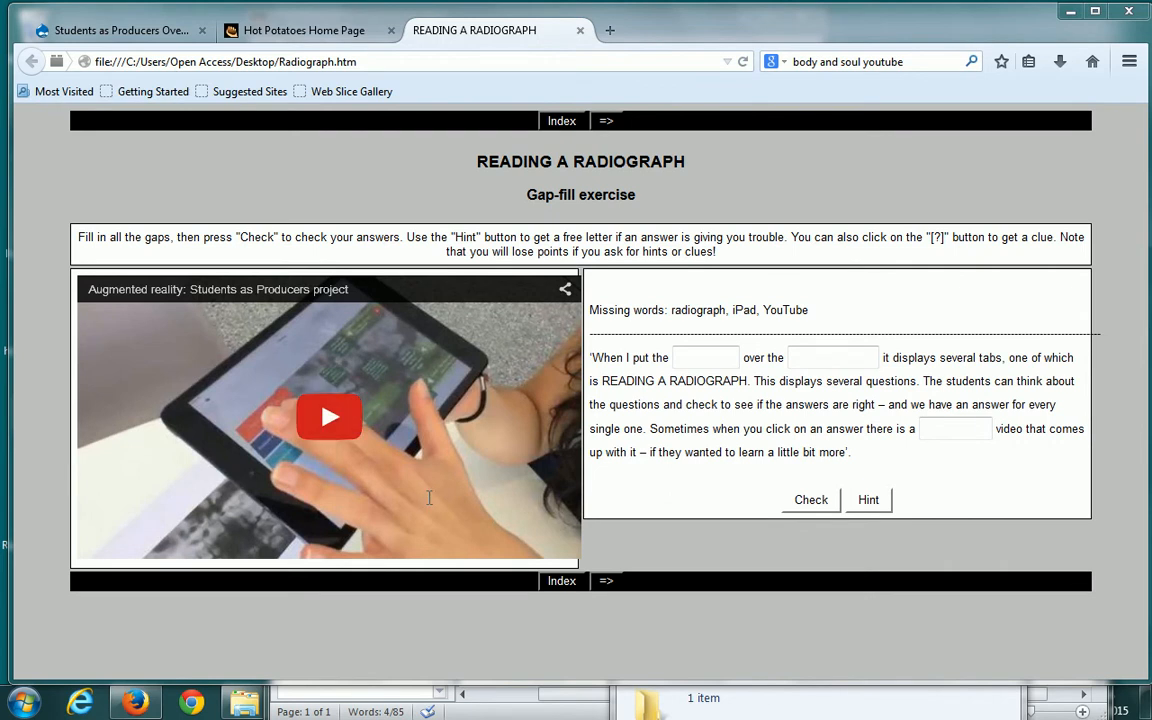
# - Find the Spanish Grammar video on the Students as Producers page, open it on YouTube, and pause it
pyautogui.click(130, 31)
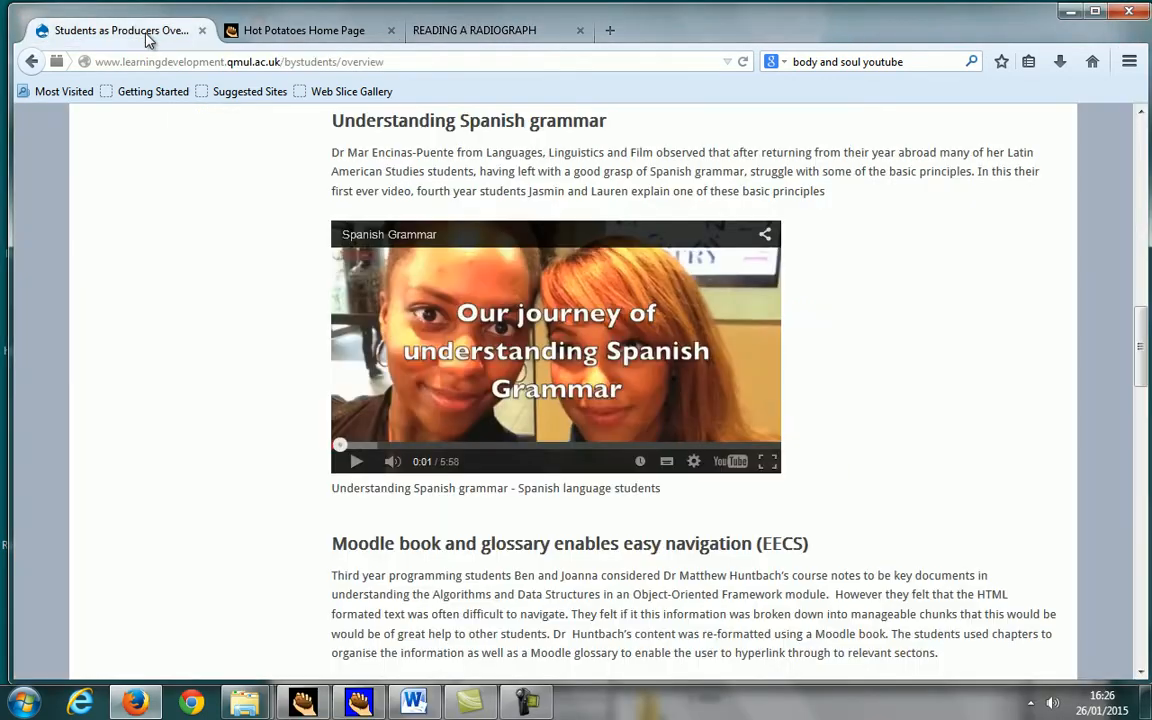
pyautogui.moveTo(1140, 345); pyautogui.dragTo(1148, 160)
pyautogui.scroll(-20, 527, 347)
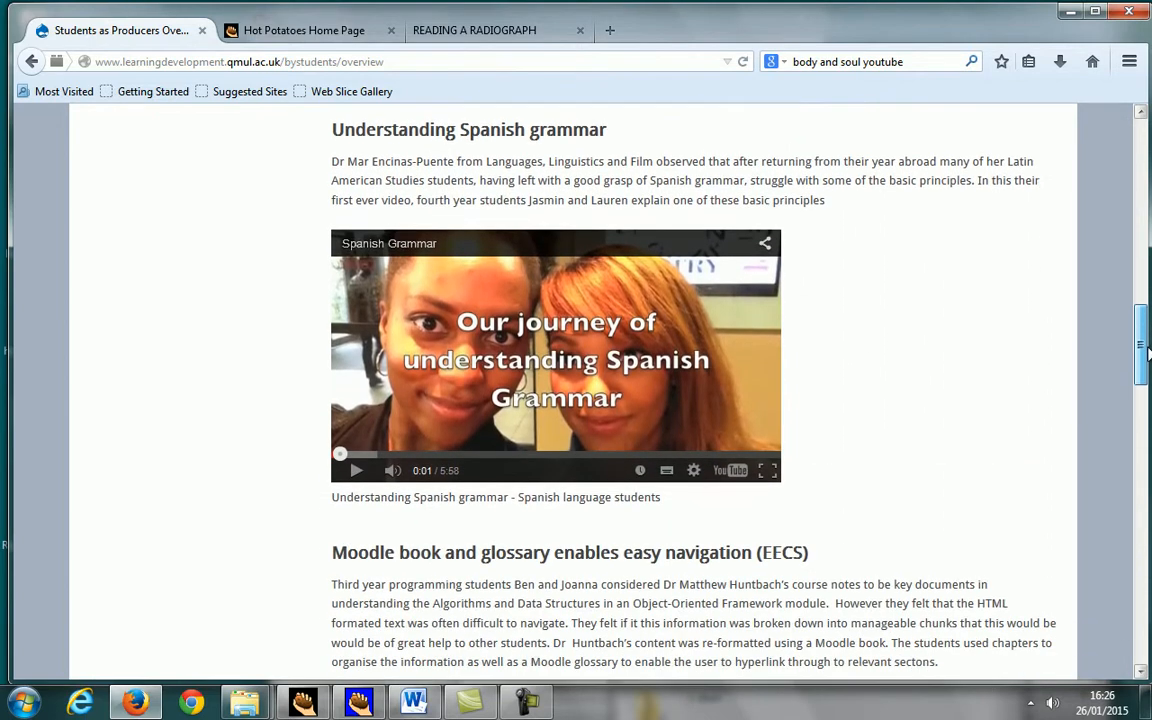
pyautogui.click(738, 478)
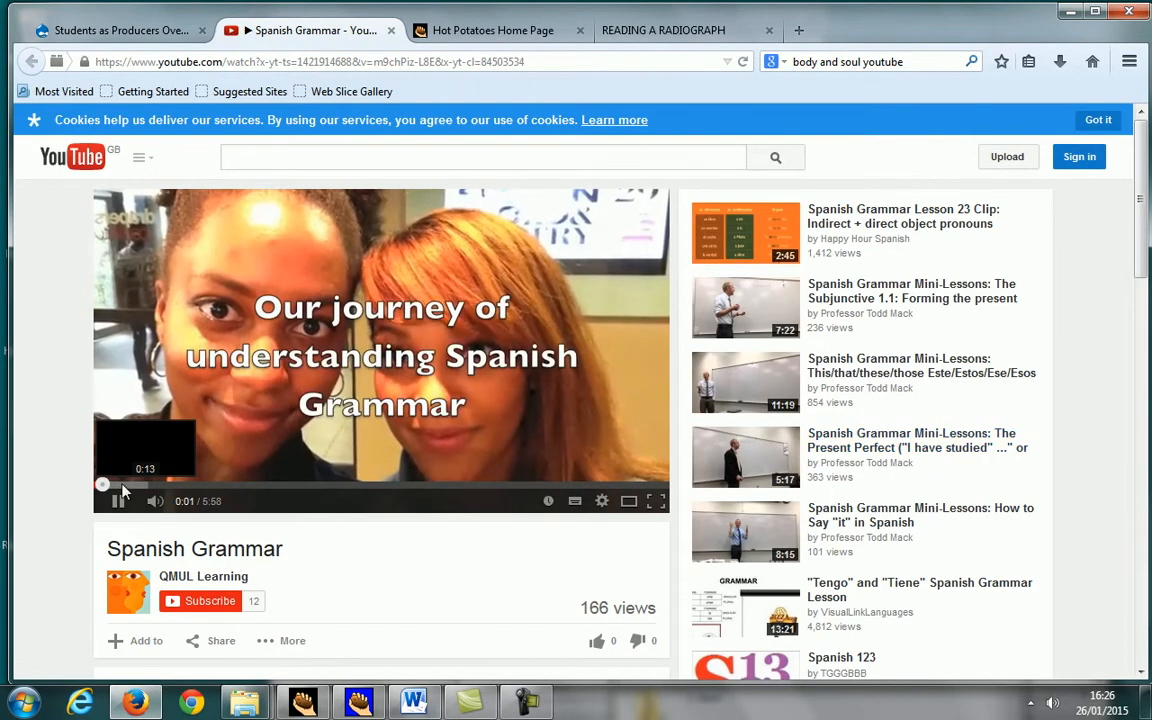
pyautogui.click(117, 501)
pyautogui.scroll(-4, 504, 347)
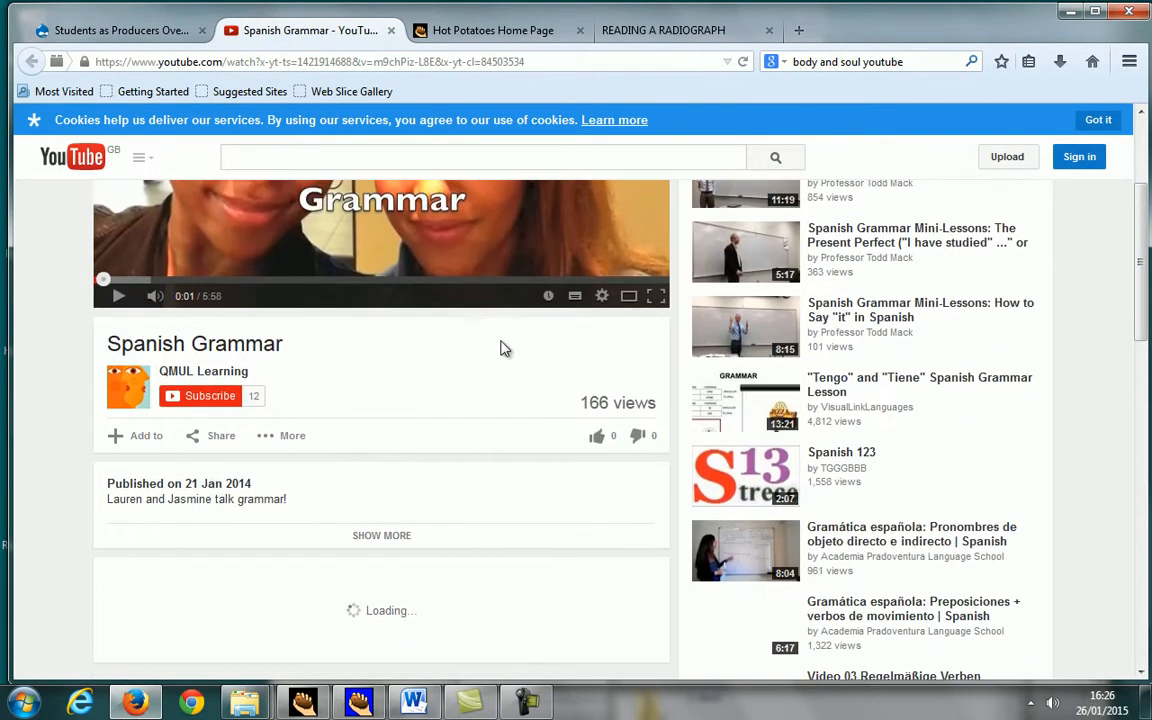
pyautogui.click(226, 440)
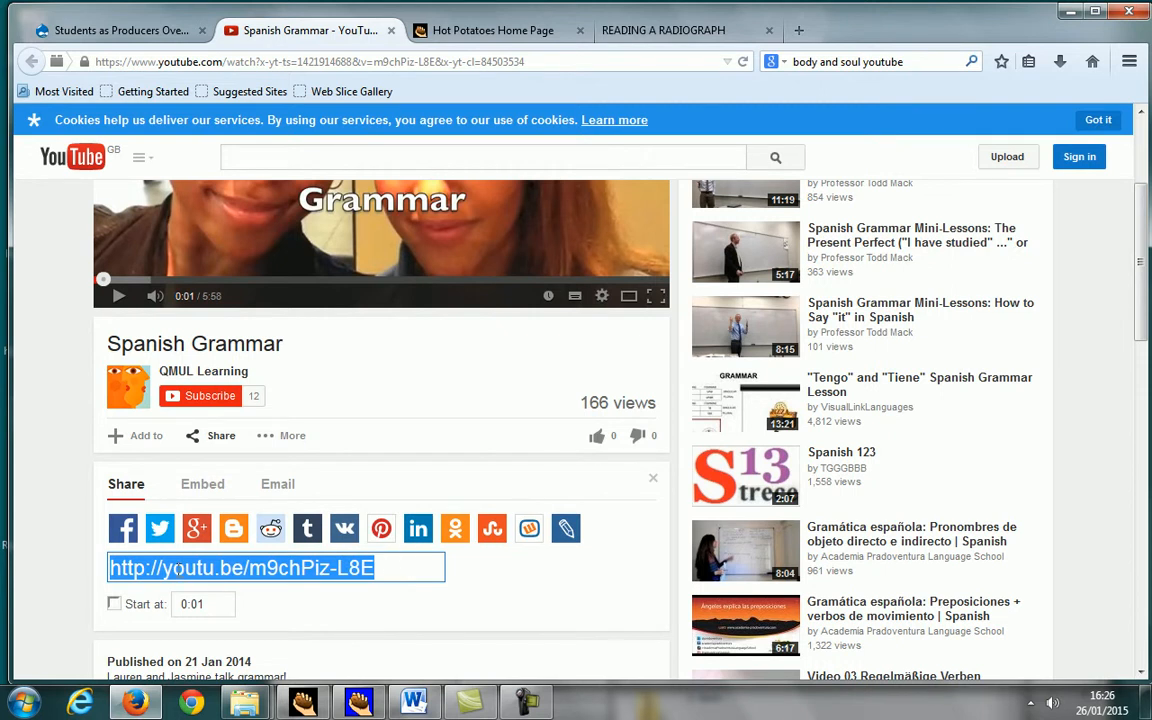
pyautogui.click(222, 492)
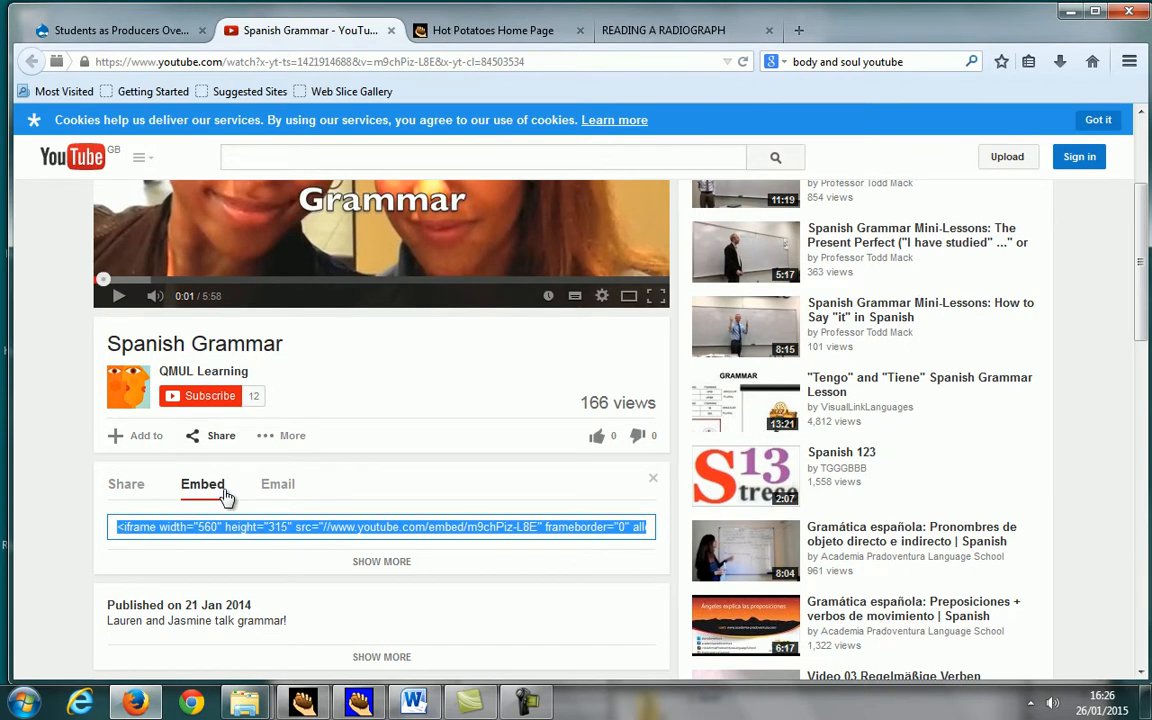
pyautogui.click(331, 527)
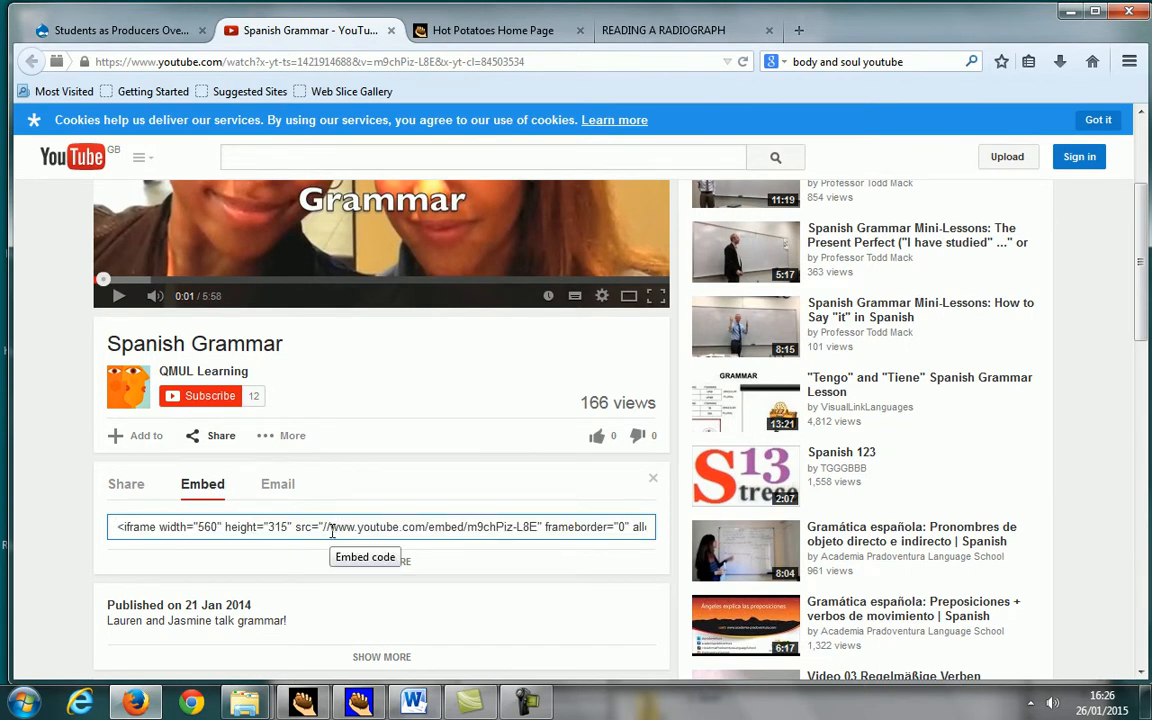
pyautogui.moveTo(331, 527); pyautogui.dragTo(533, 529)
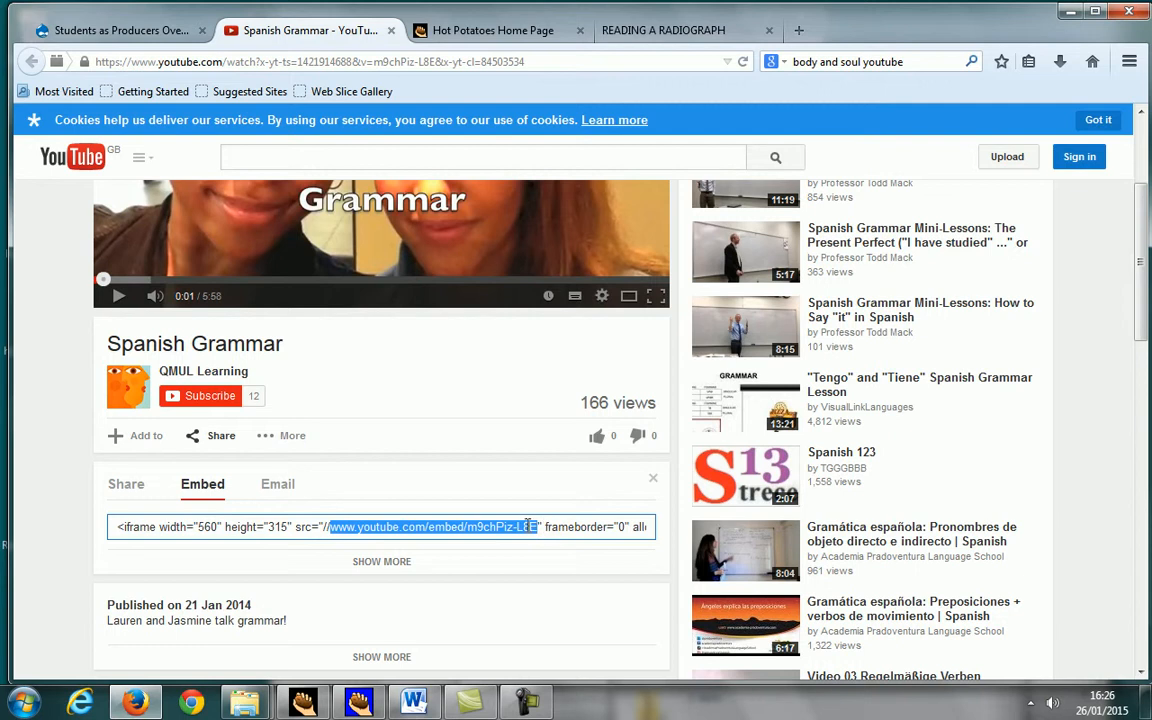
pyautogui.rightClick(506, 532)
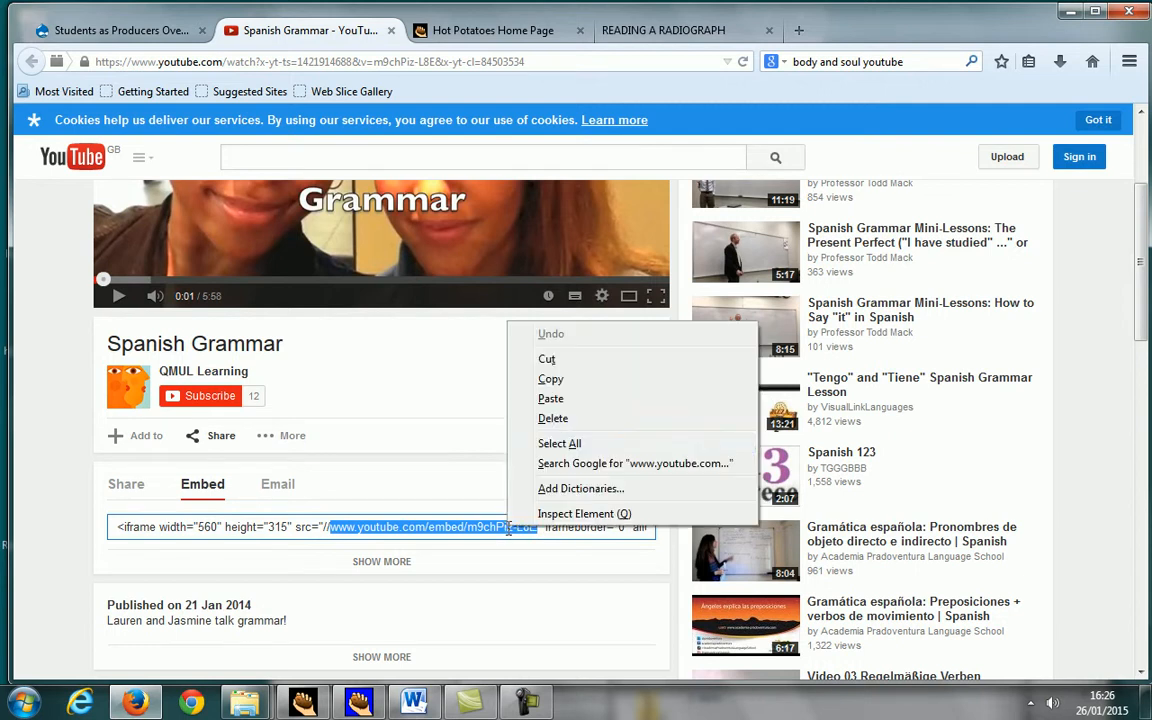
pyautogui.click(555, 378)
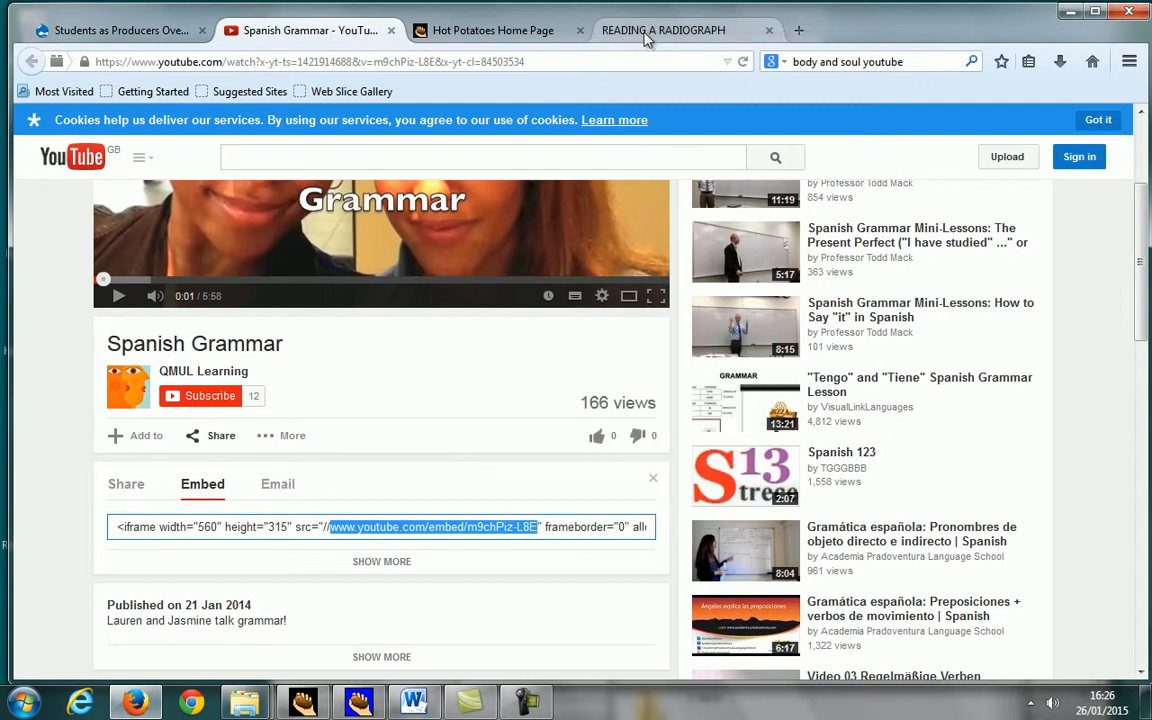
pyautogui.click(585, 32)
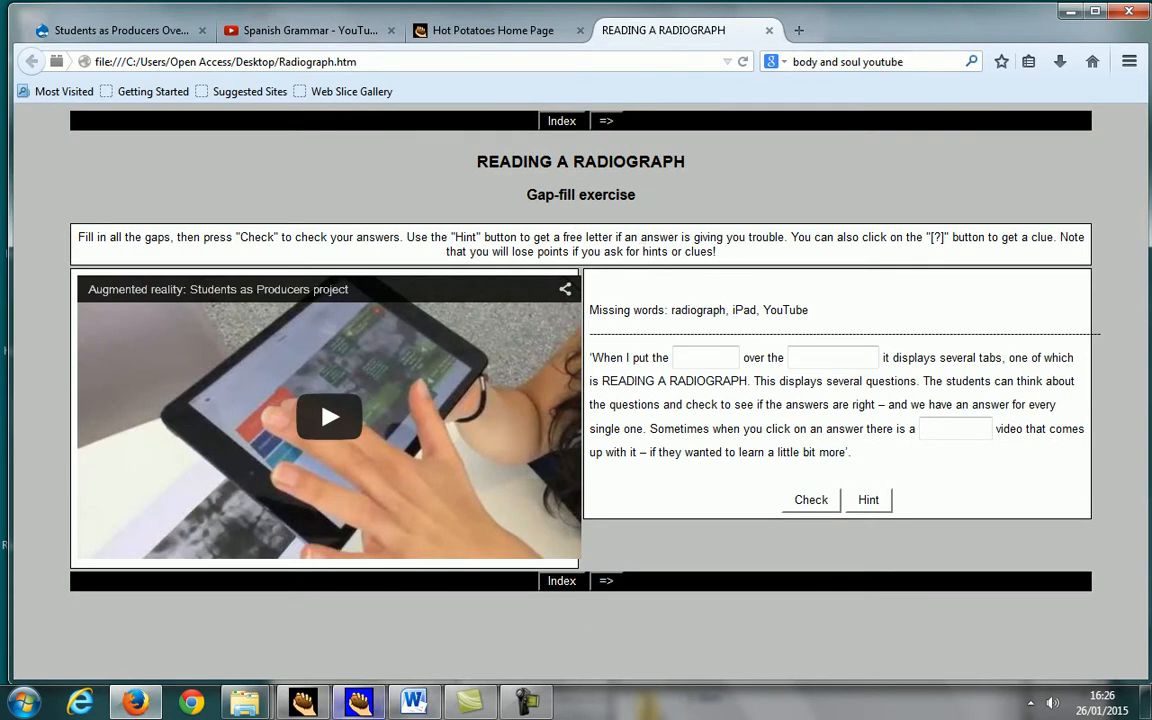
pyautogui.click(358, 703)
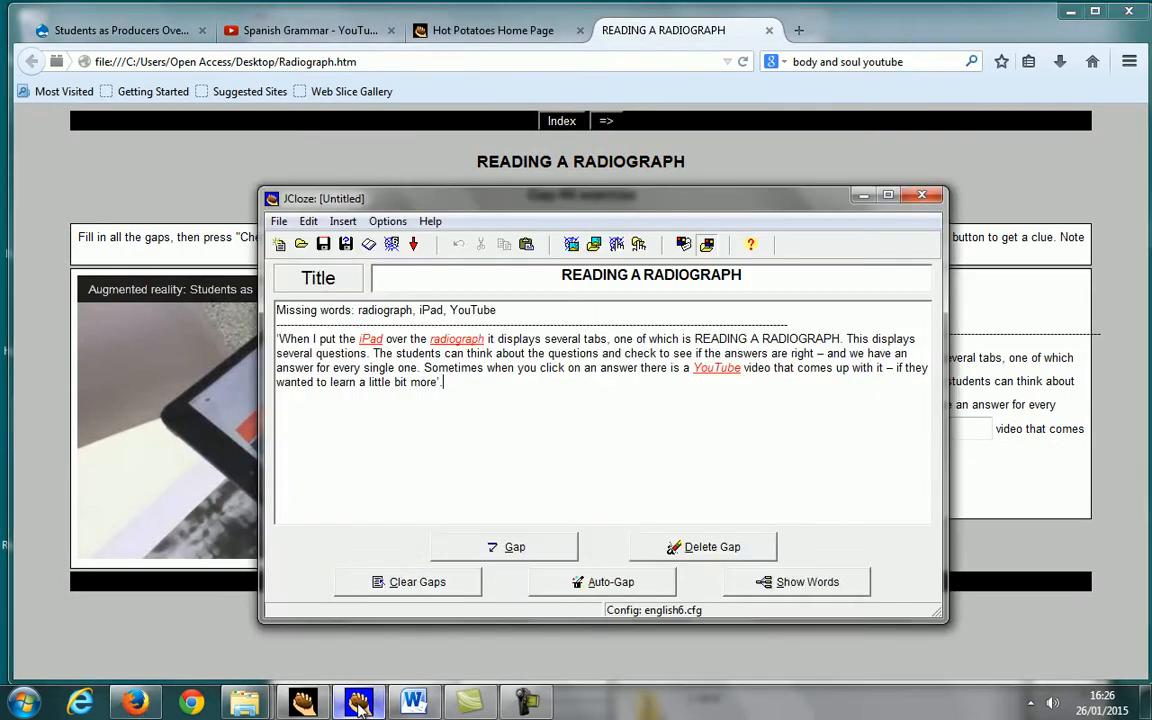
pyautogui.click(279, 221)
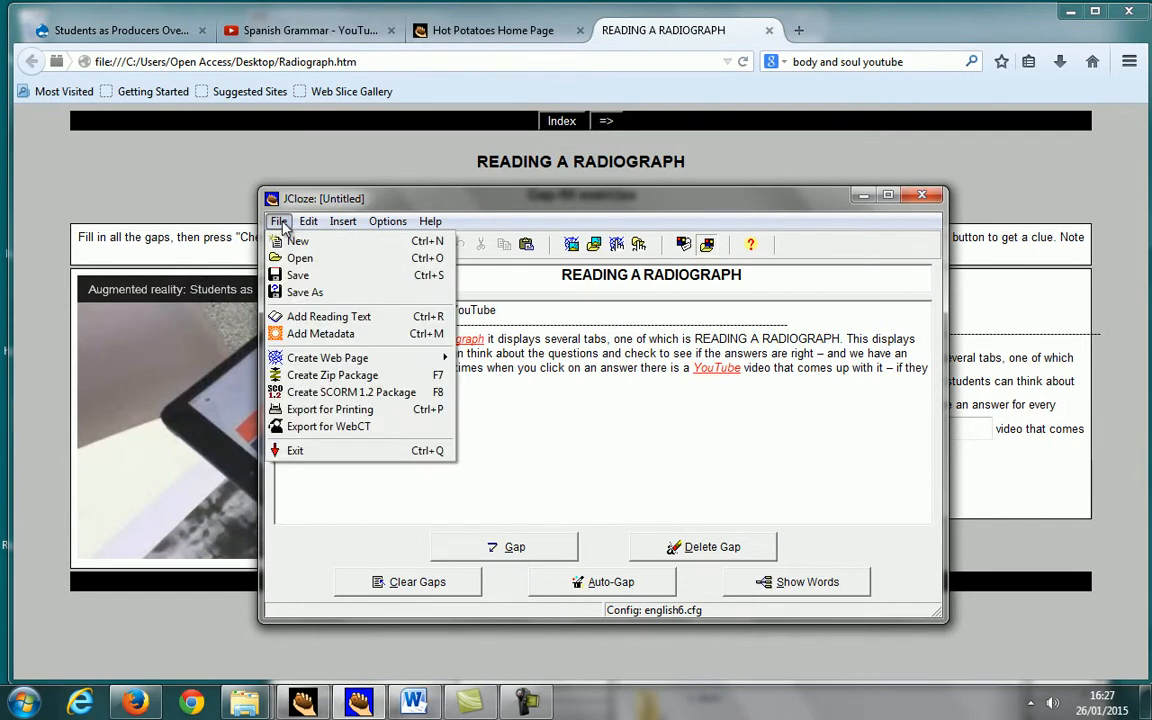
pyautogui.click(293, 322)
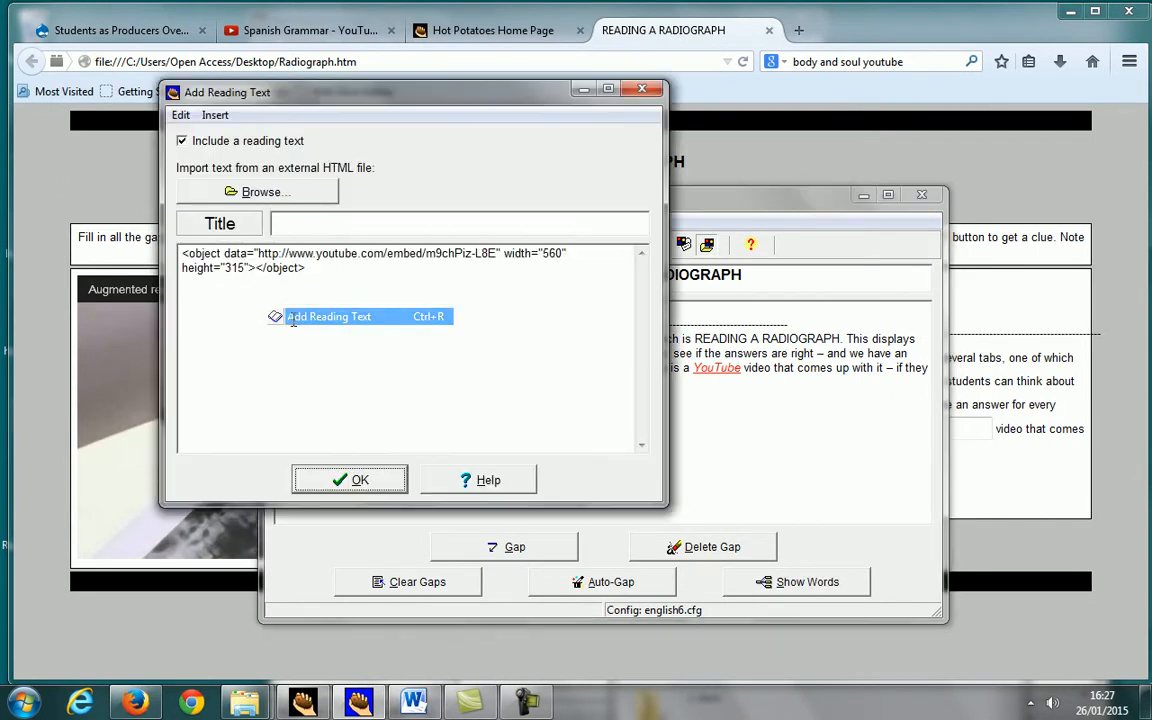
pyautogui.moveTo(318, 272); pyautogui.dragTo(182, 253)
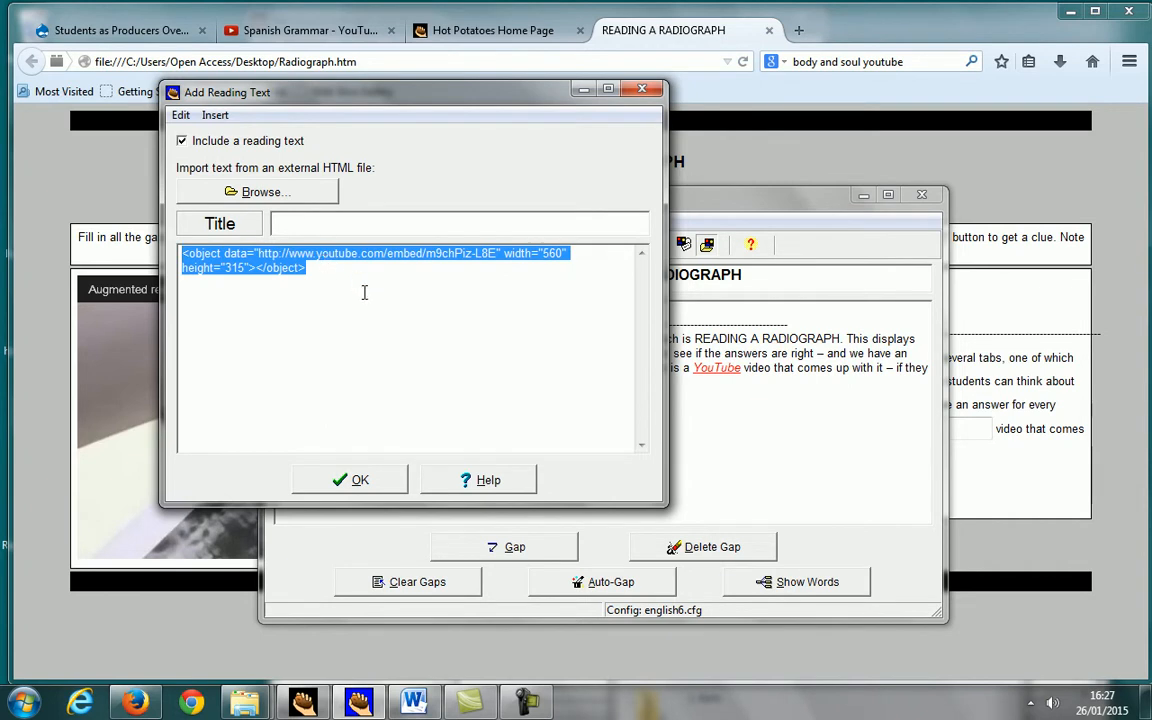
pyautogui.click(323, 262)
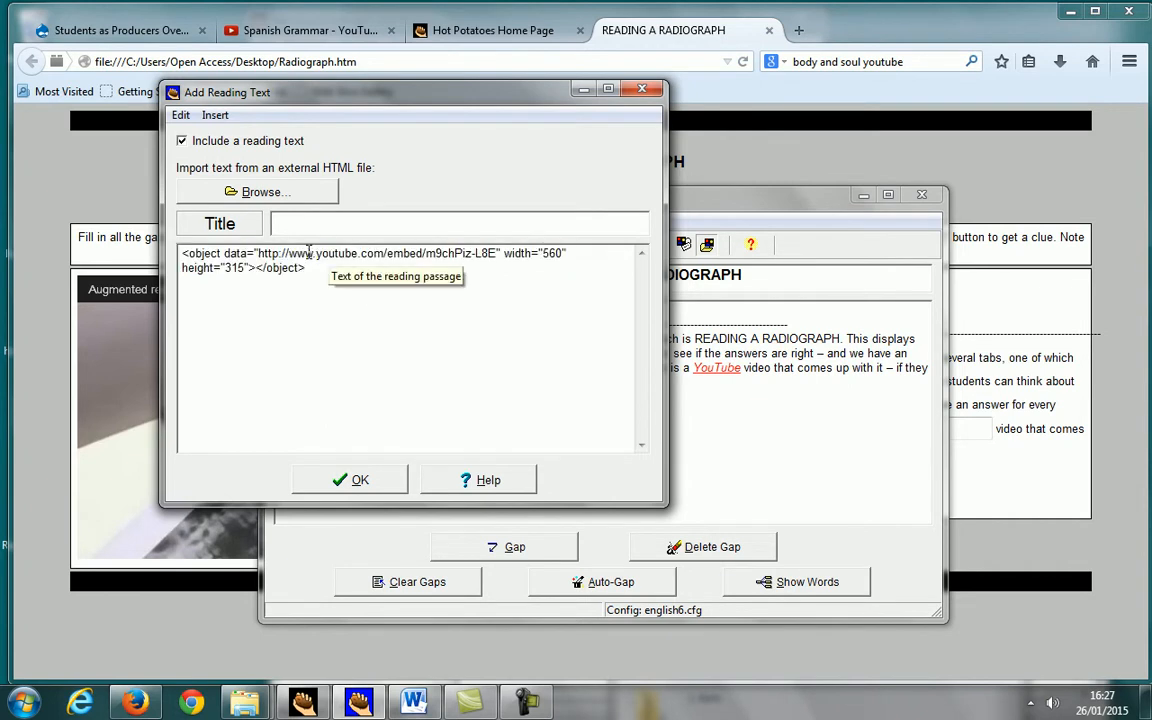
pyautogui.moveTo(290, 252); pyautogui.dragTo(501, 253)
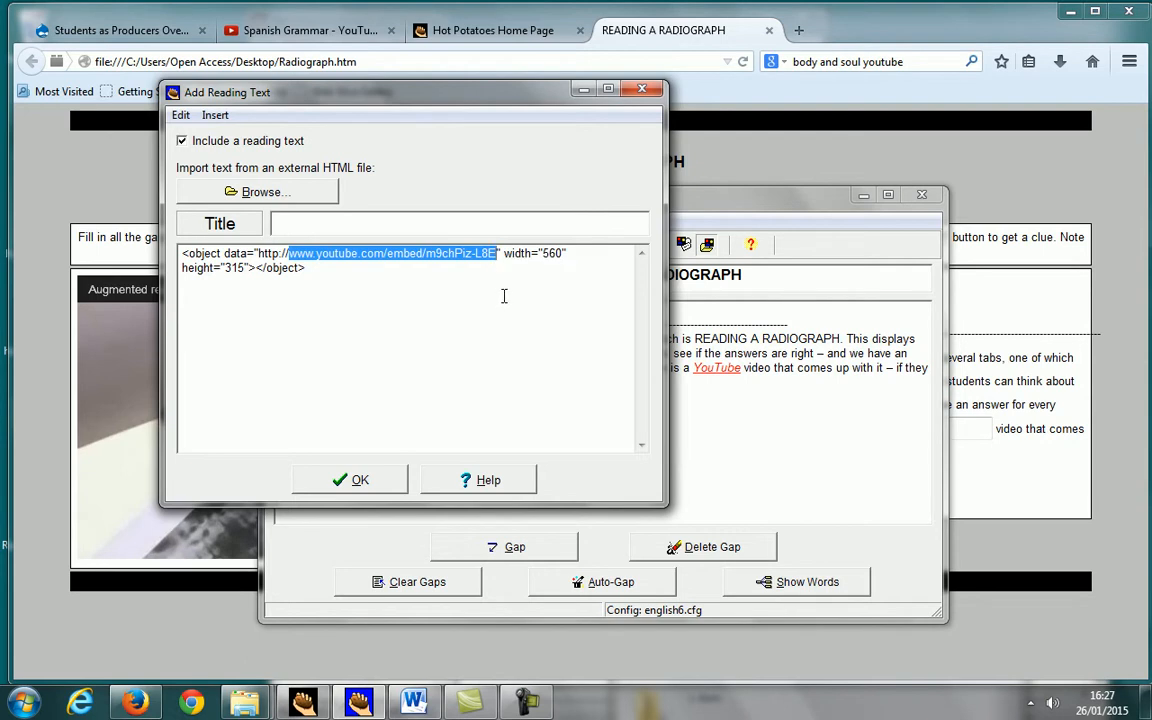
pyautogui.rightClick(474, 252)
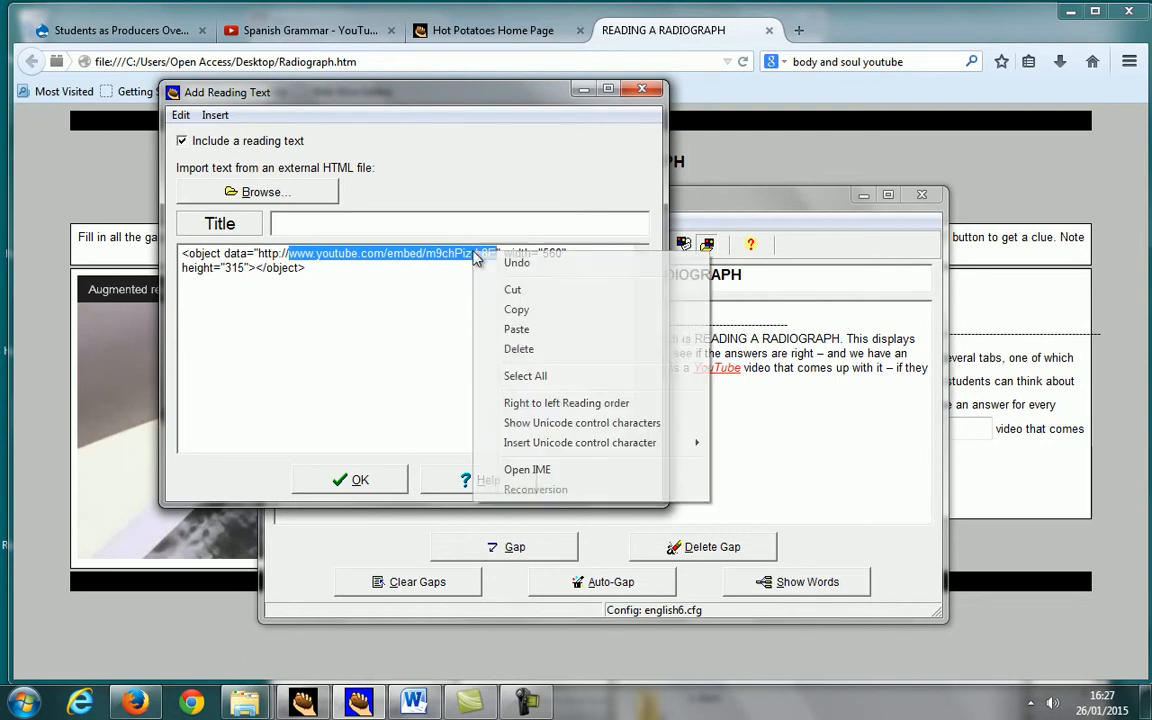
pyautogui.click(518, 331)
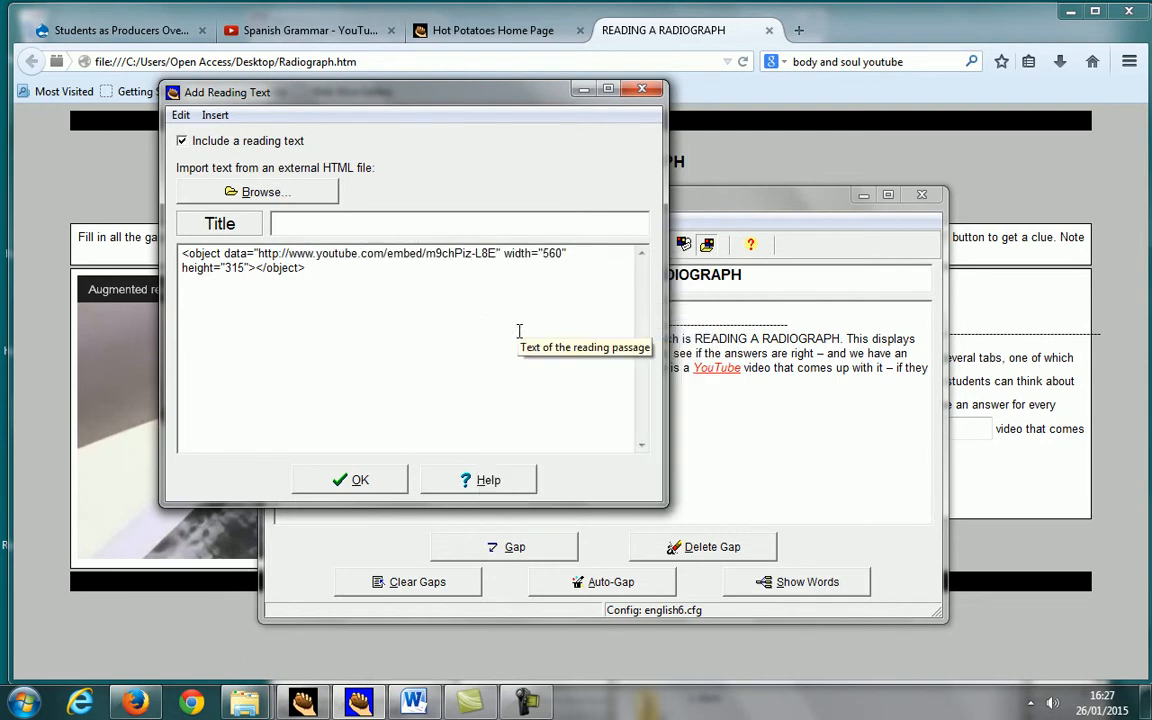
pyautogui.click(358, 480)
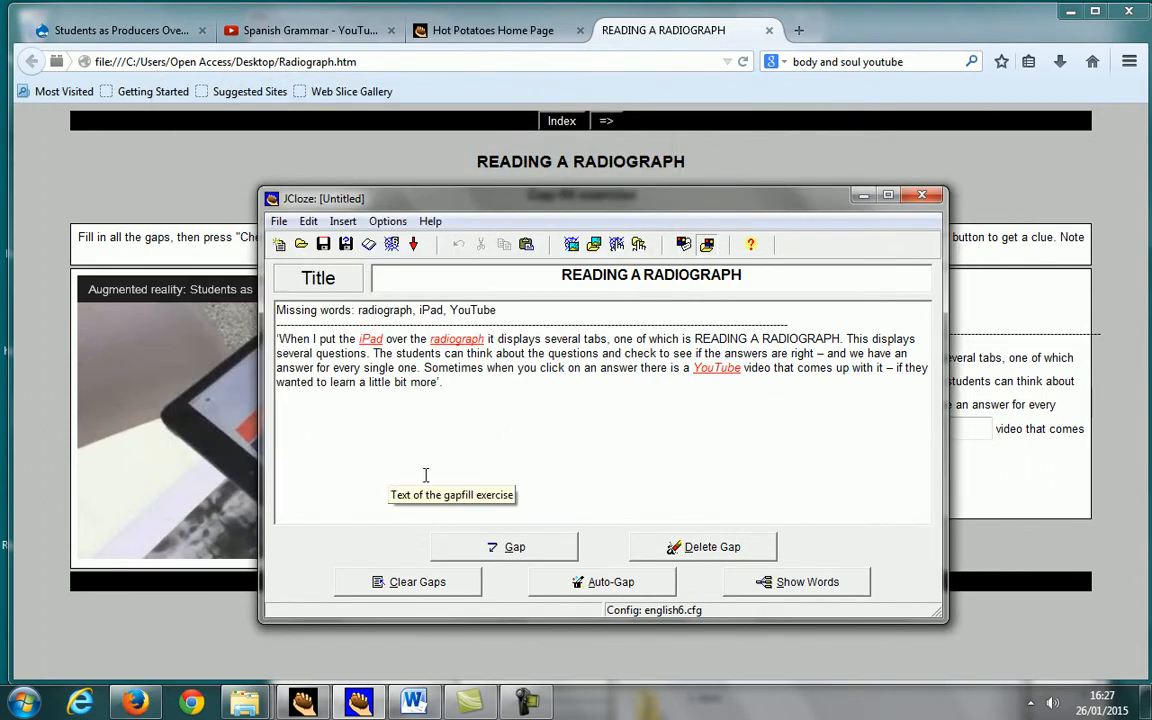
# - Export the exercise with the Spanish Grammar video as a standard-format web page, overwriting Radiograph.htm on the Desktop, and view it in the browser
pyautogui.click(280, 222)
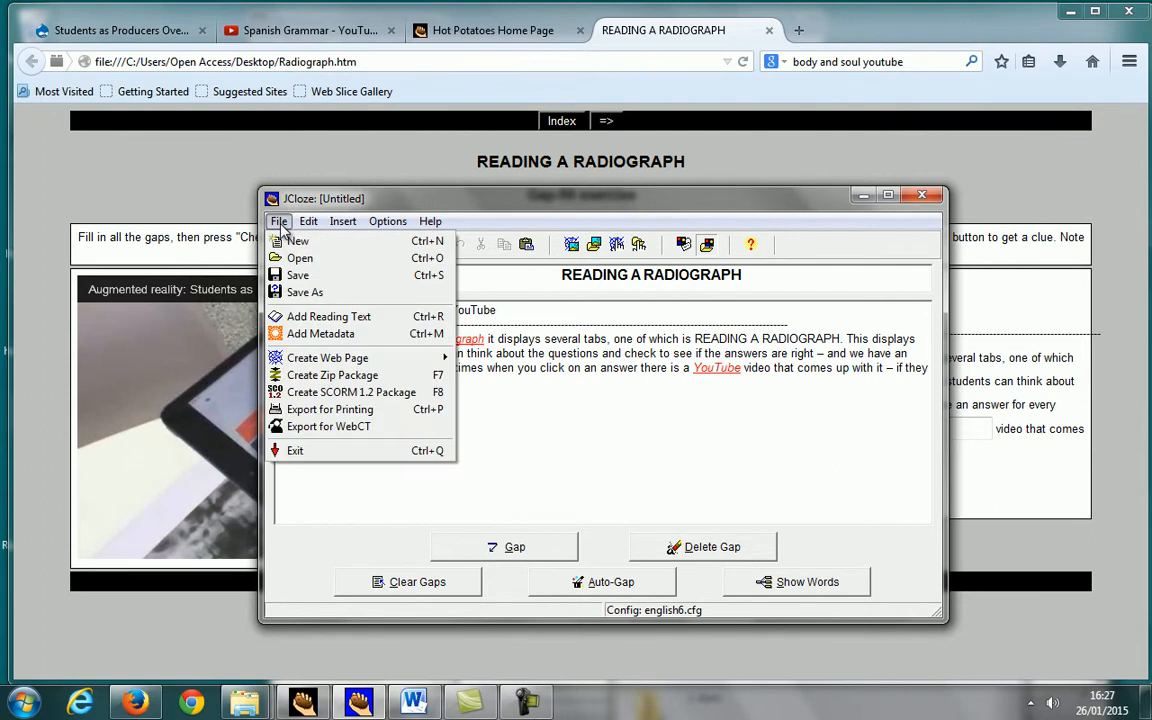
pyautogui.moveTo(420, 358)
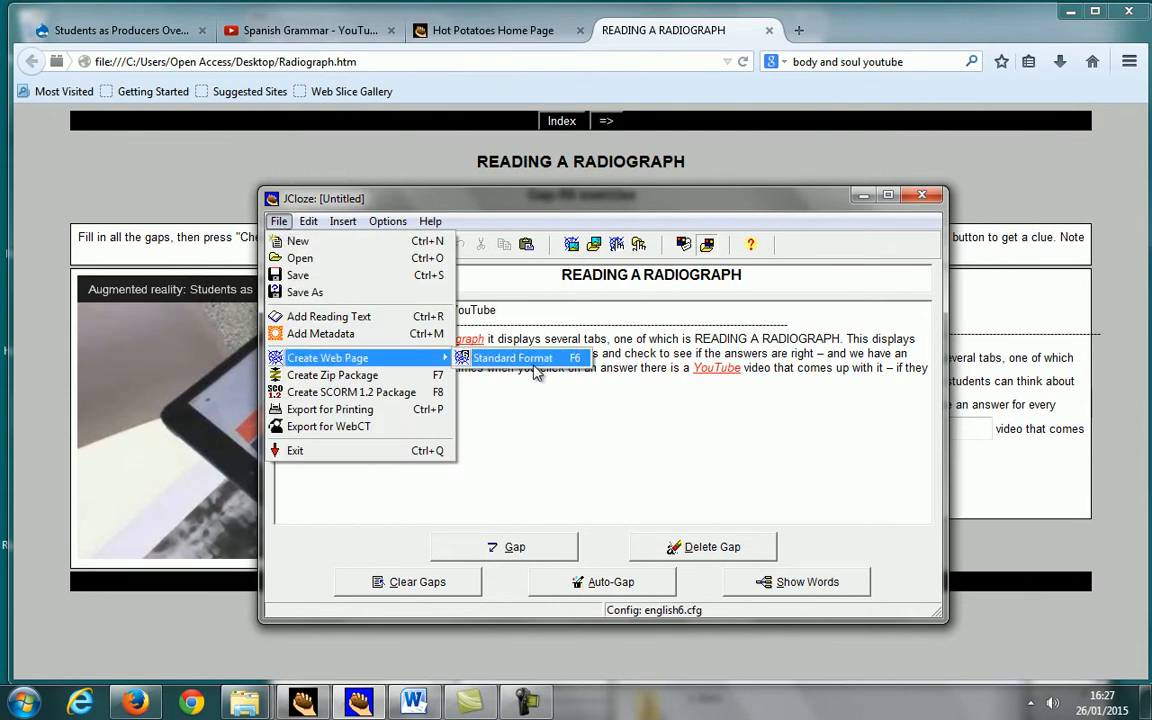
pyautogui.click(536, 362)
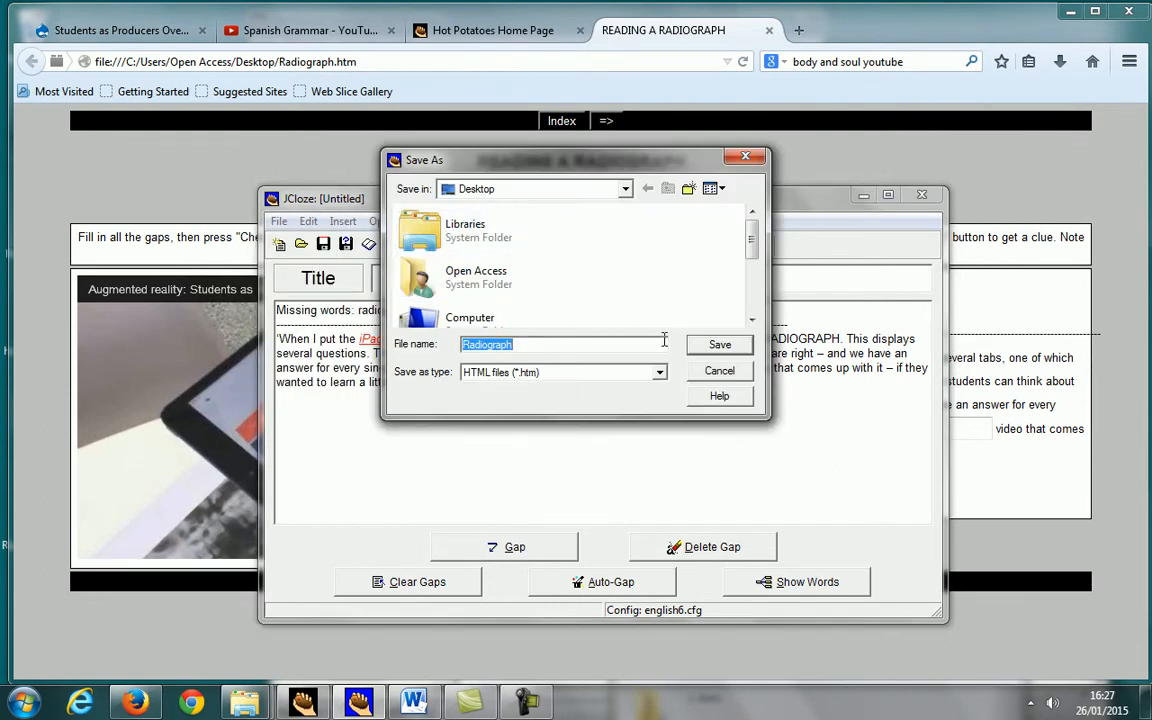
pyautogui.click(721, 345)
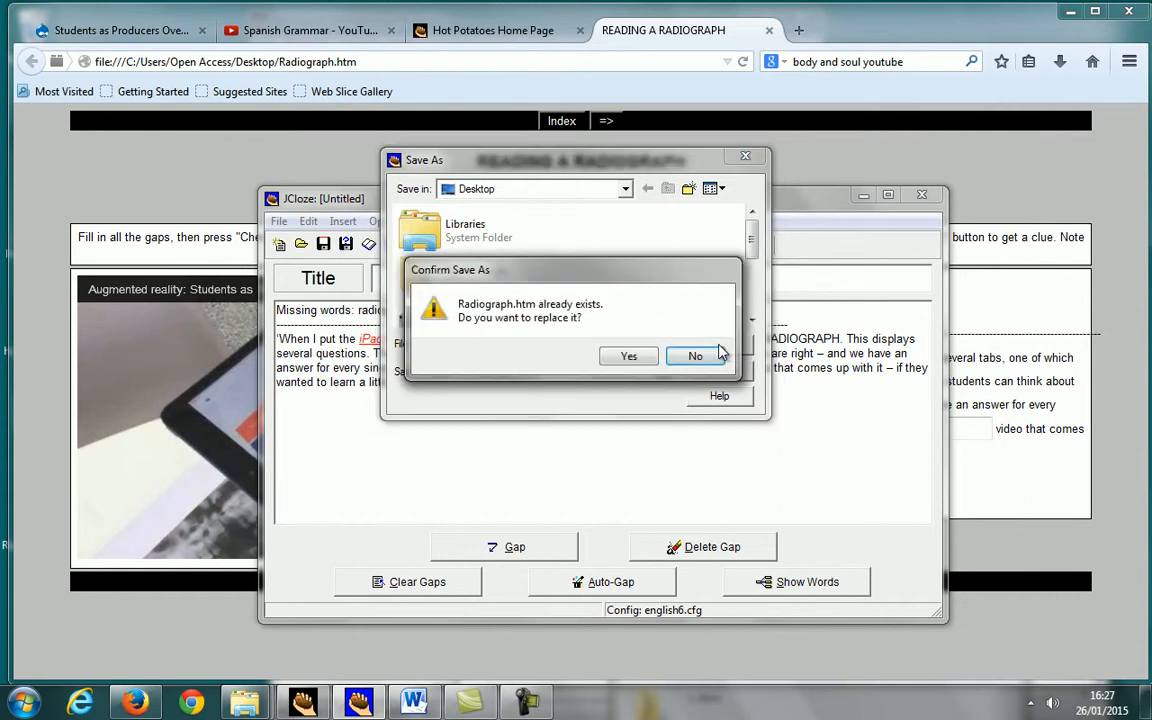
pyautogui.click(629, 359)
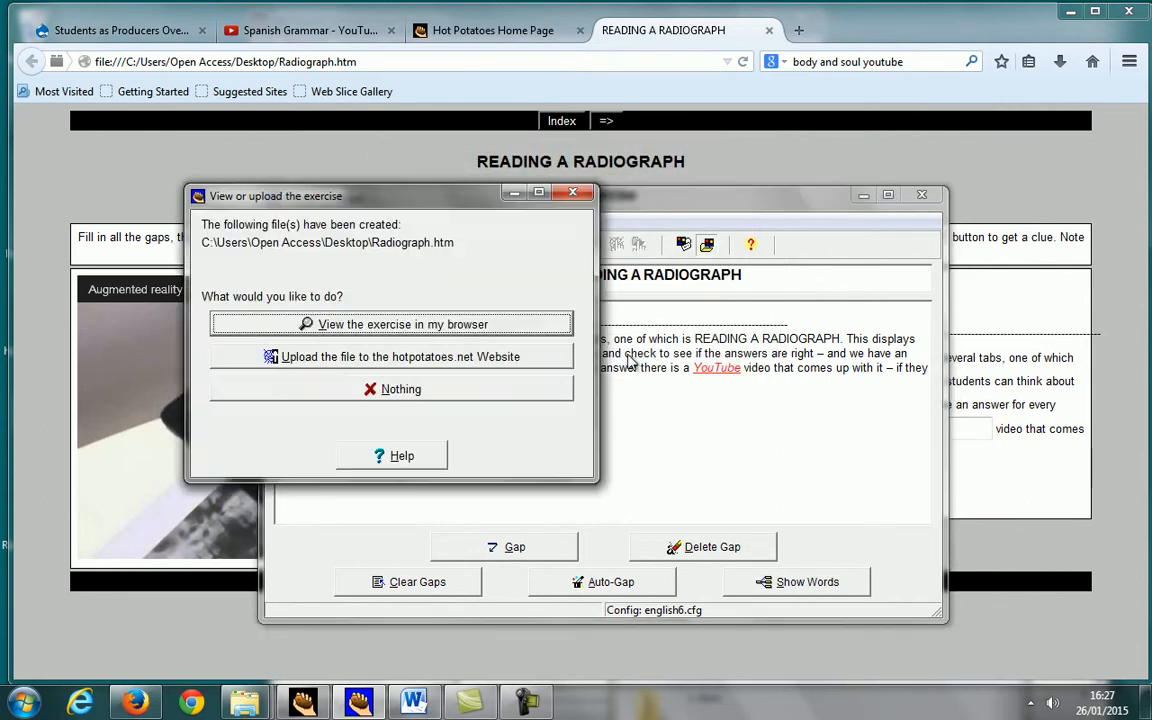
pyautogui.click(443, 324)
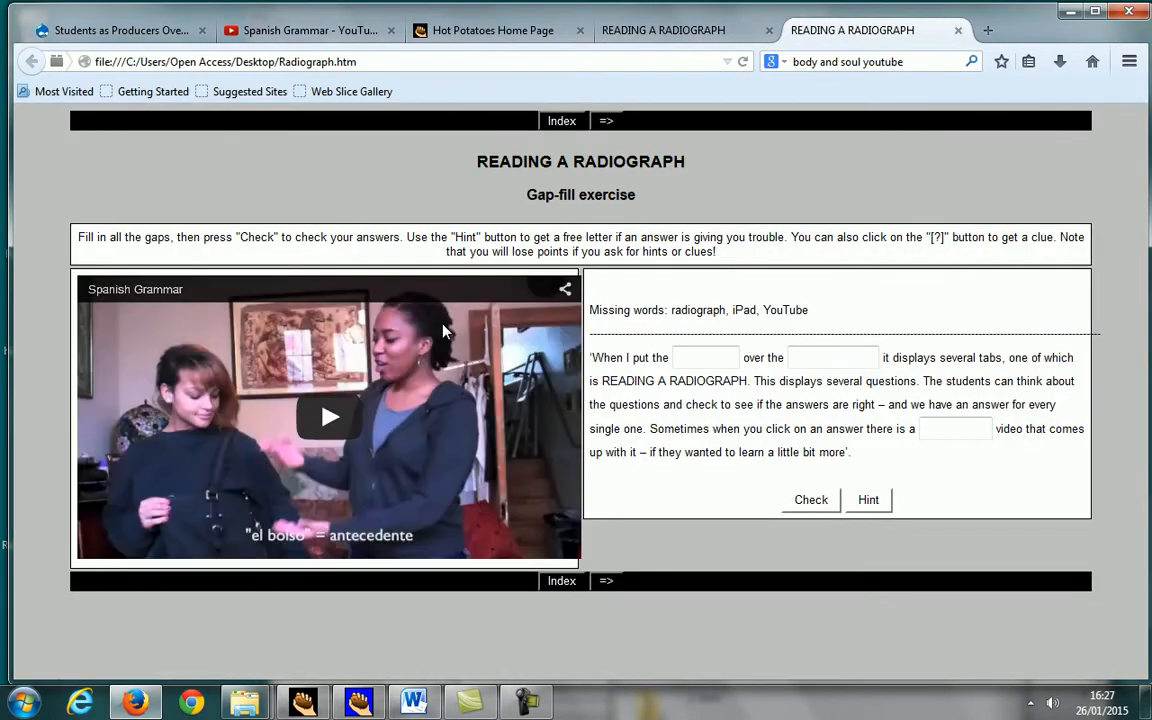